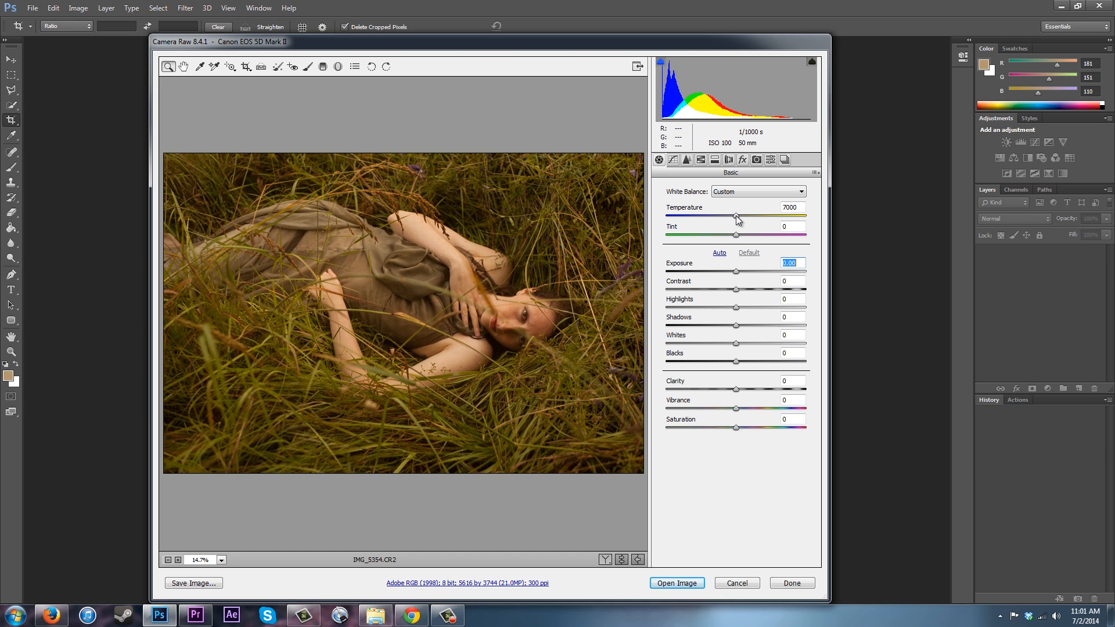
Set the raw photo's Temperature to 6950, Tint to -17, Exposure to +1.15 and Contrast to -66
drag(736, 215, 734, 216)
drag(737, 235, 725, 240)
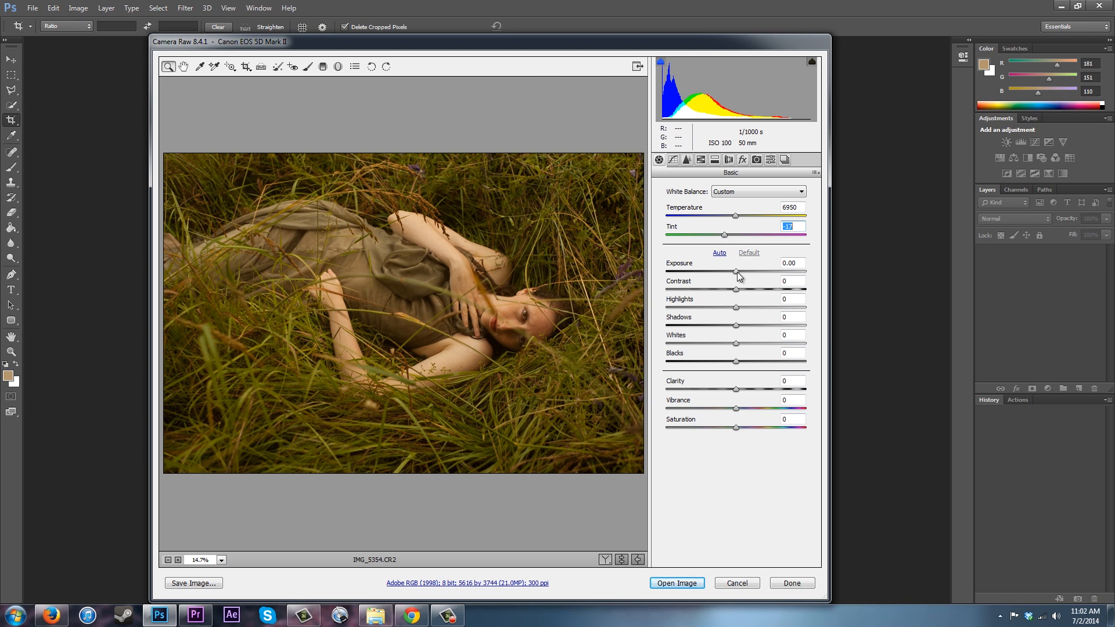
drag(737, 272, 754, 272)
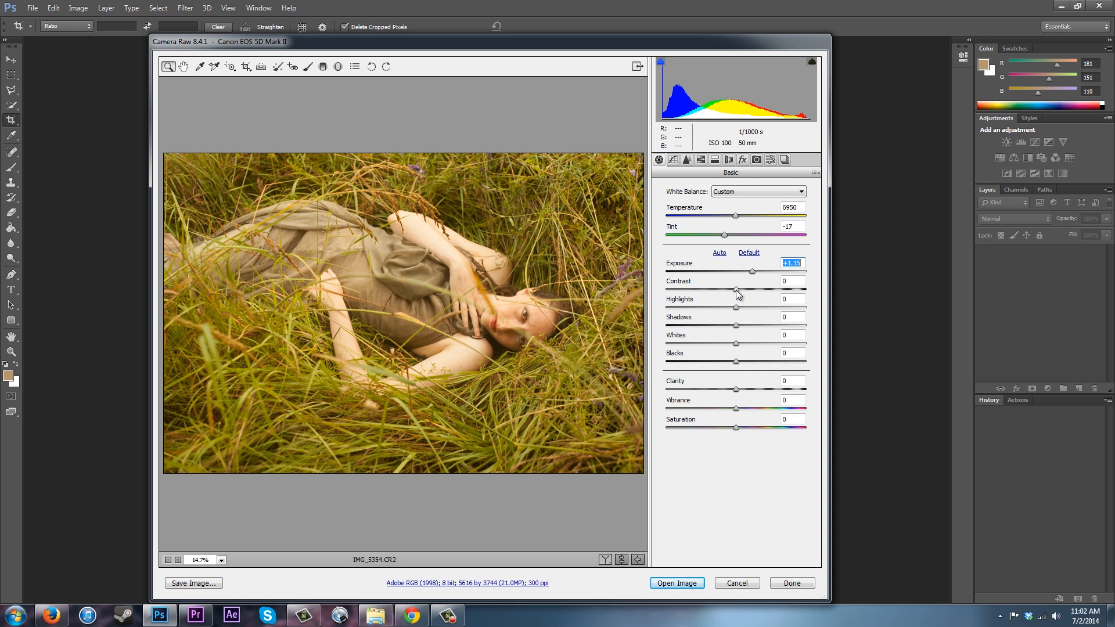
drag(737, 290, 704, 294)
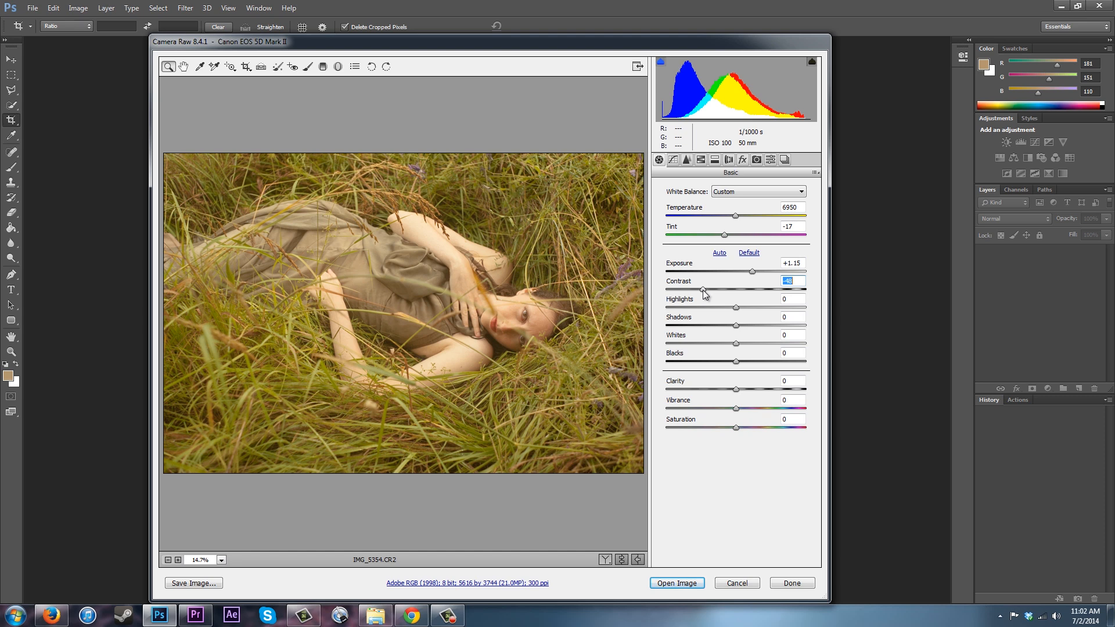
drag(705, 294, 692, 298)
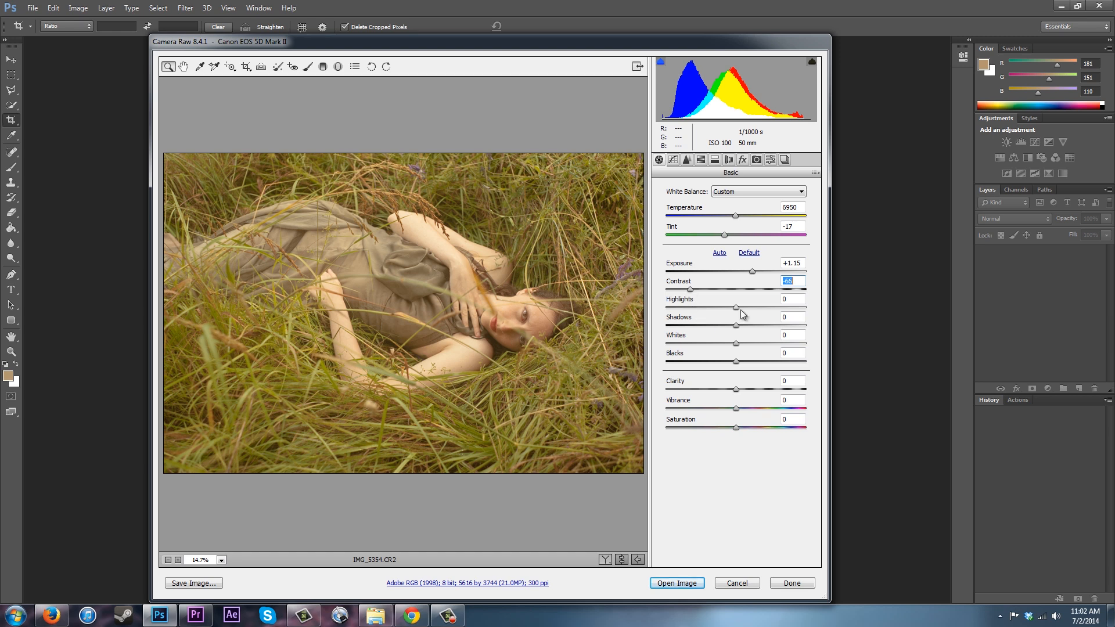
Set Highlights to +12, Shadows to -79, Whites to -13, Blacks to +33 and Vibrance to +3, and open the image for editing
drag(736, 308, 744, 307)
drag(736, 326, 716, 329)
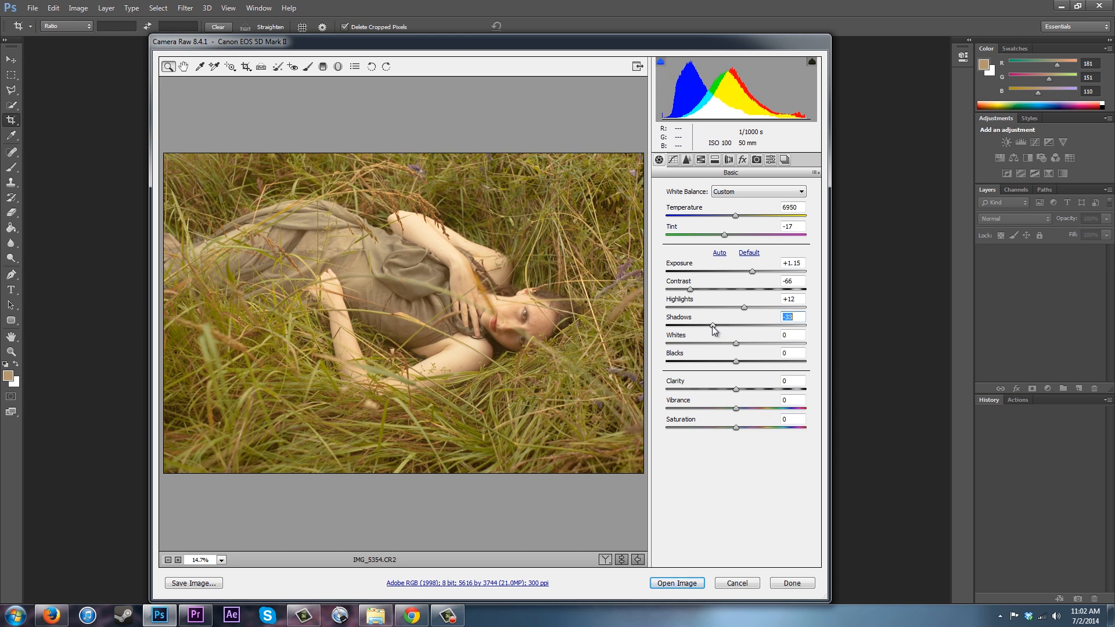
drag(708, 326, 680, 328)
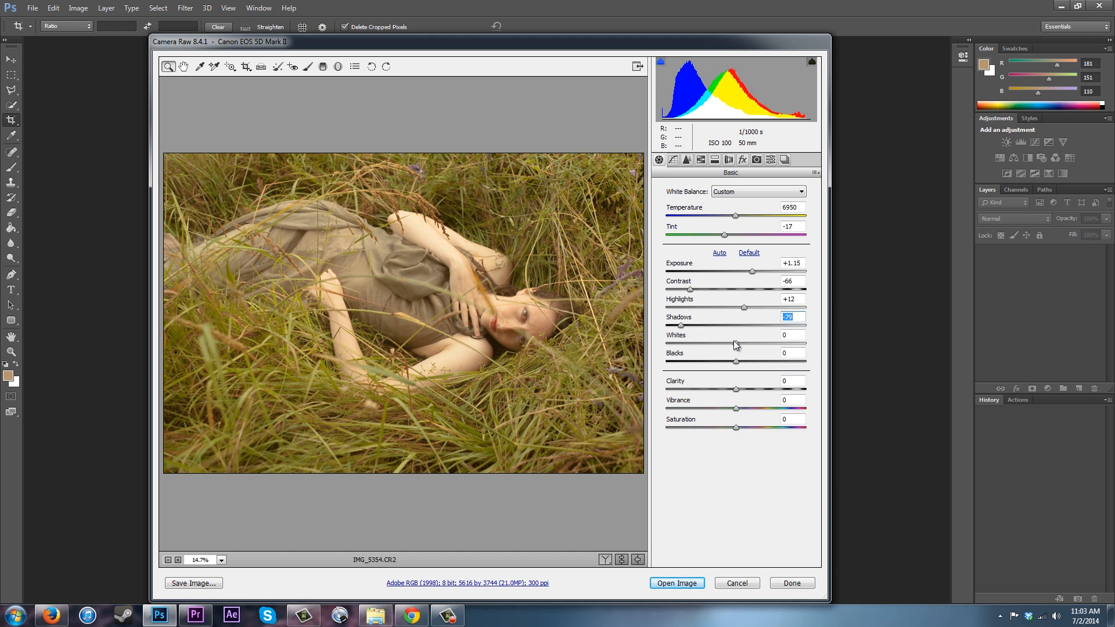
drag(735, 343, 760, 362)
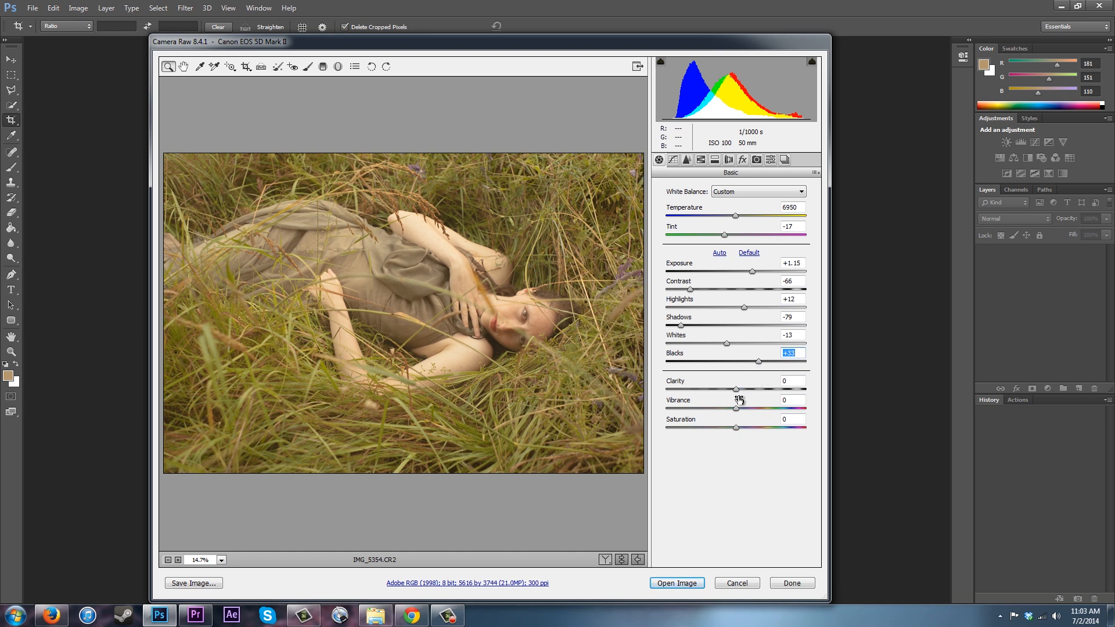
drag(736, 407, 738, 406)
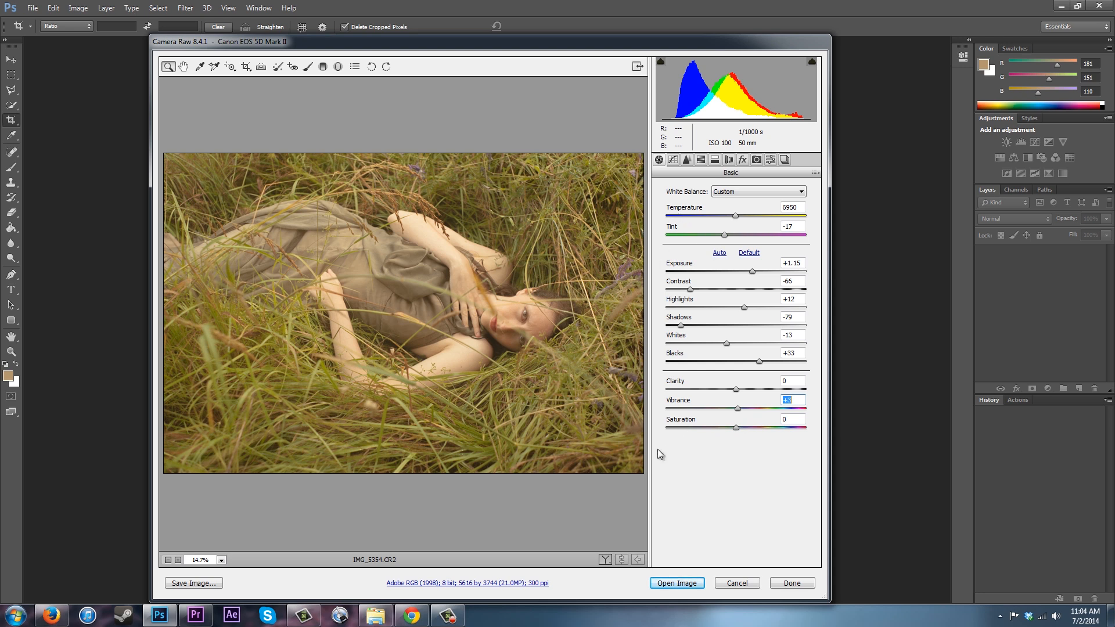
click(677, 583)
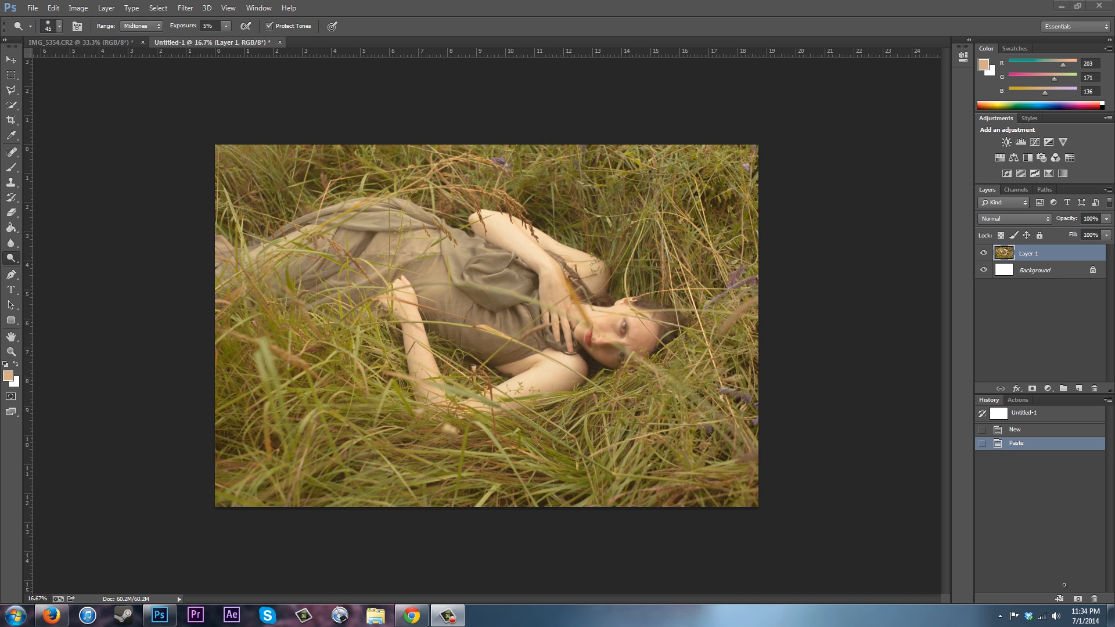
Sample a light skin tone from the woman's upper cheek as the foreground colour with the Eyedropper
key(ctrl+plus)
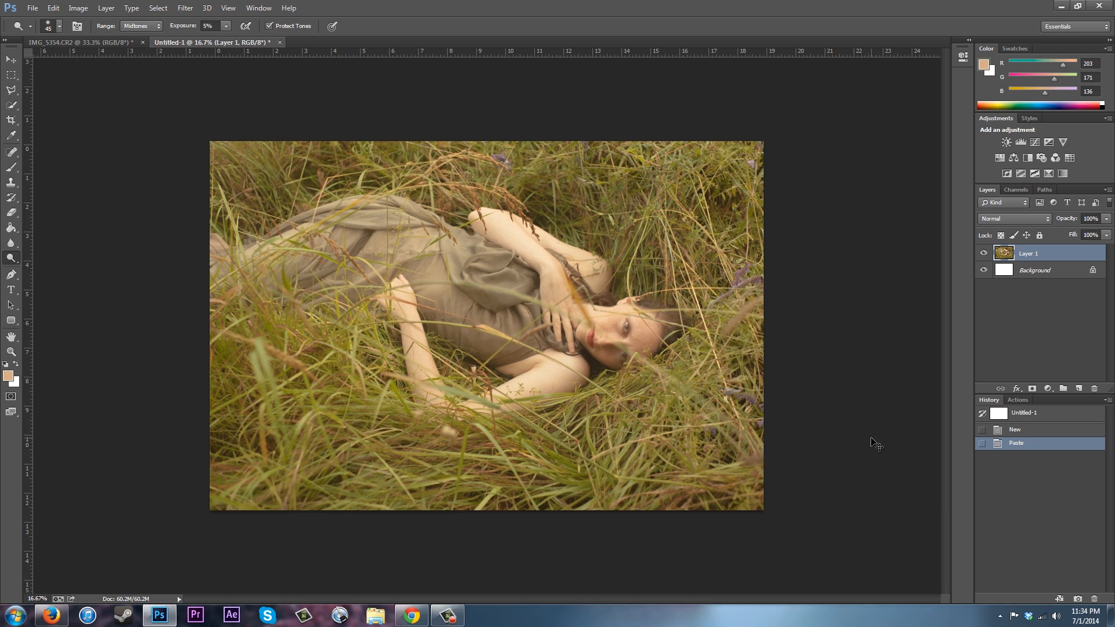
key(ctrl+plus)
key(ctrl+plus)
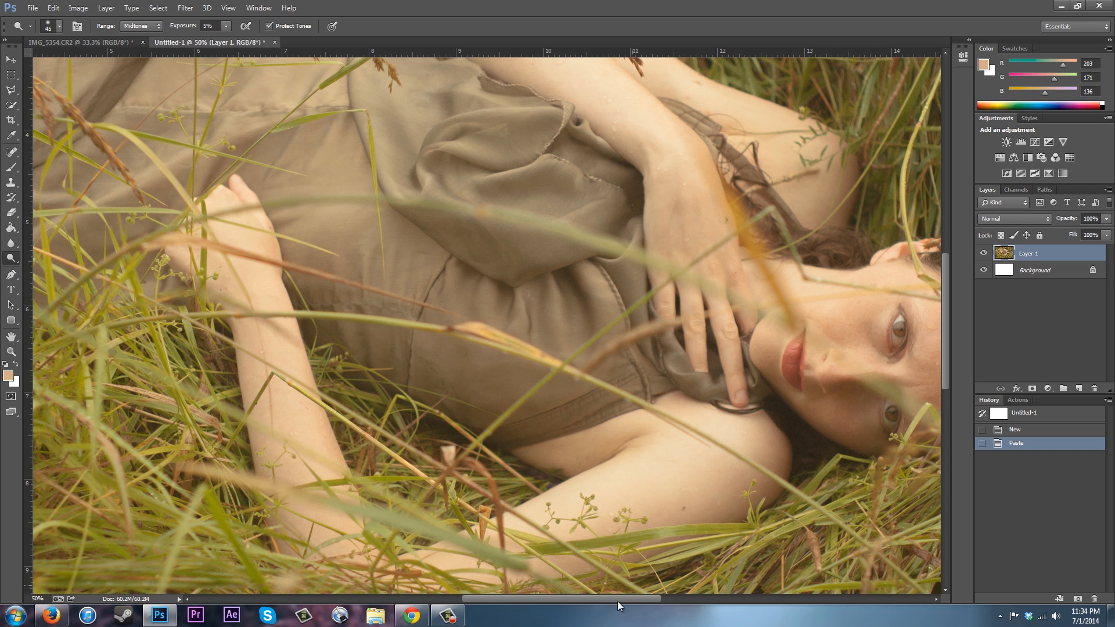
drag(615, 601, 706, 604)
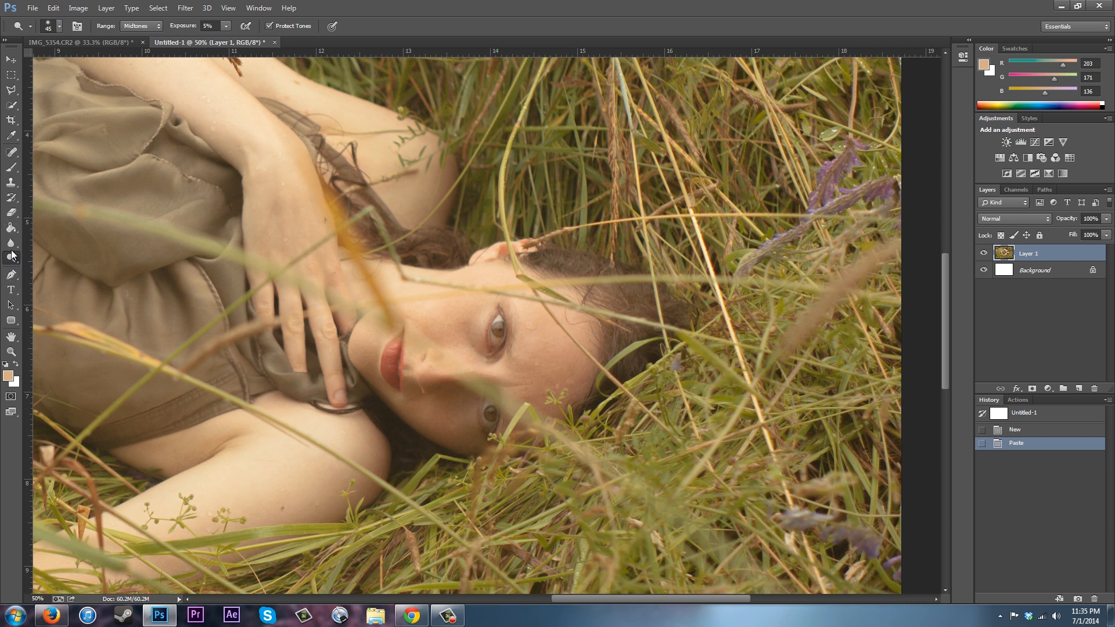
click(12, 138)
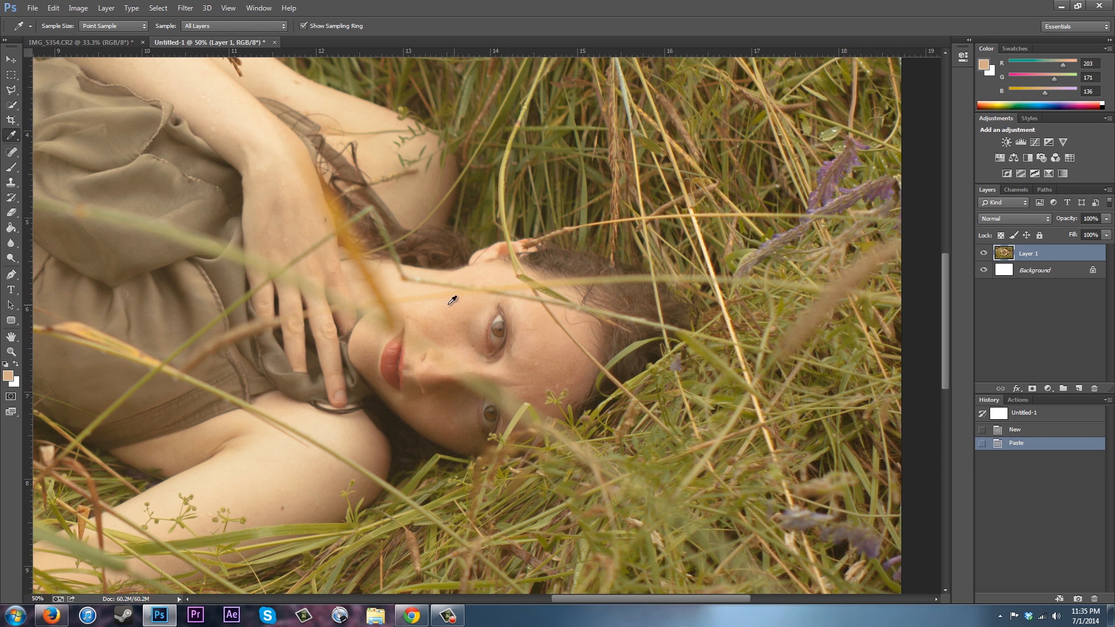
click(435, 305)
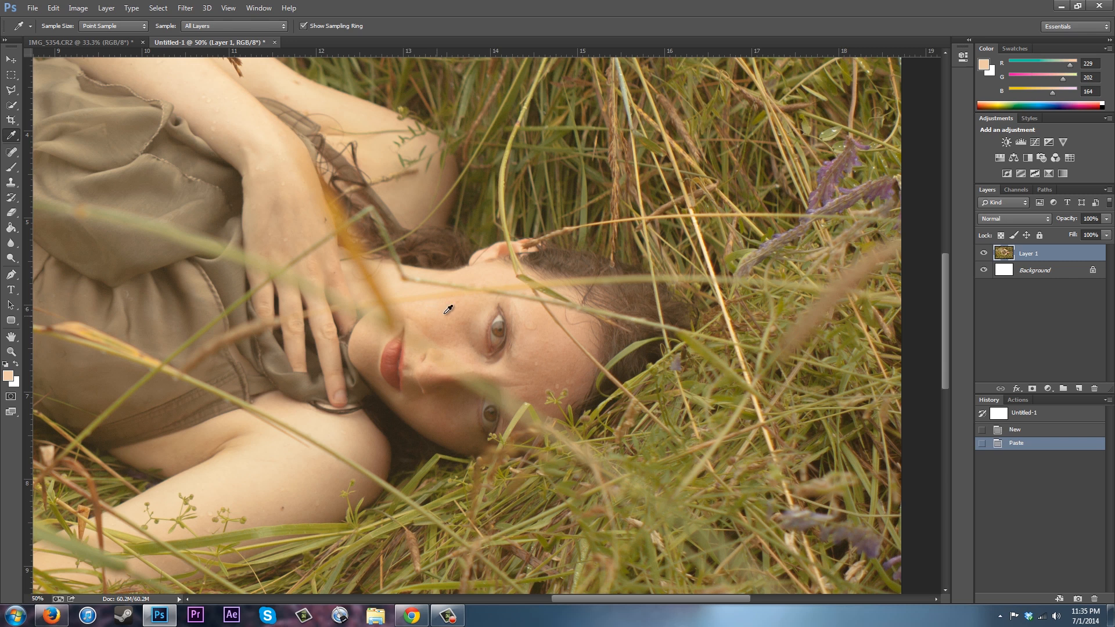
Paint the sampled skin tone over the woman's face with a 125 px Brush at 23% opacity
click(11, 169)
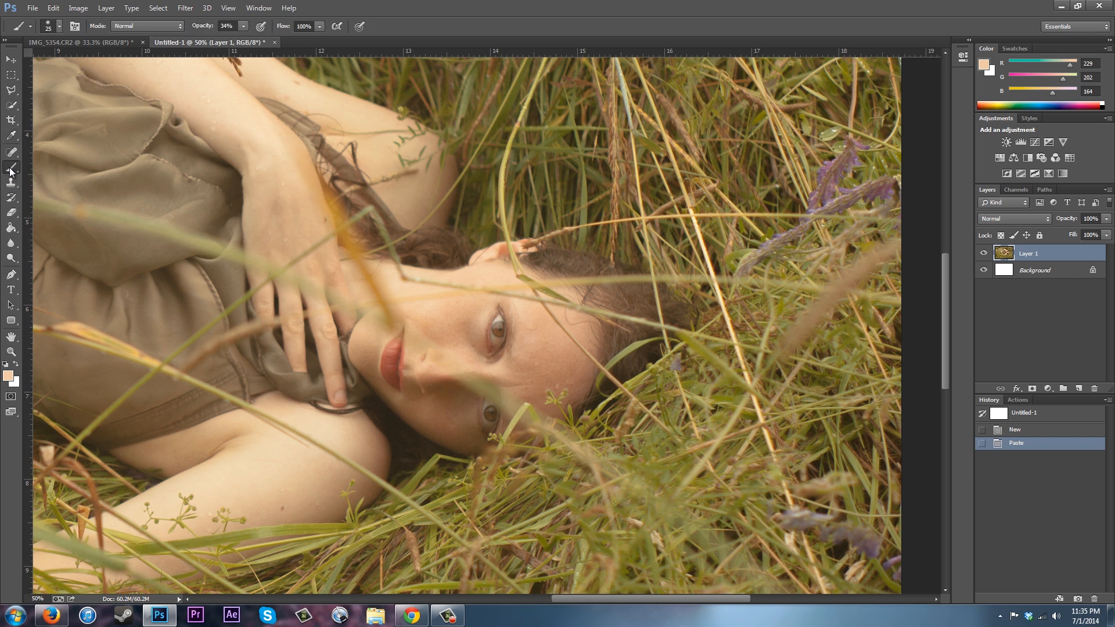
click(243, 27)
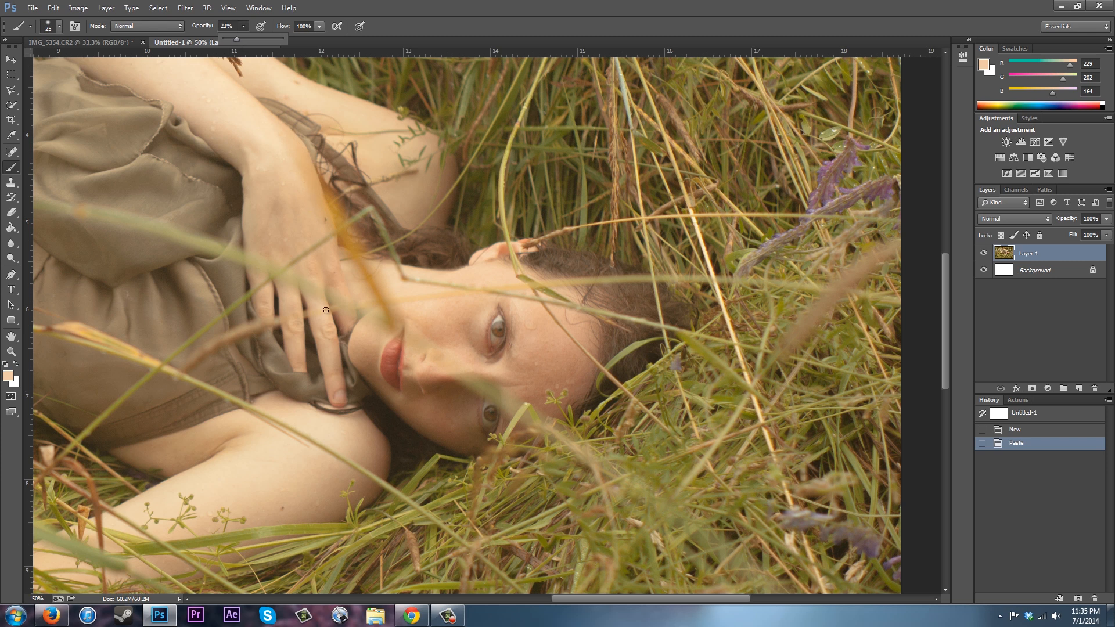
click(319, 43)
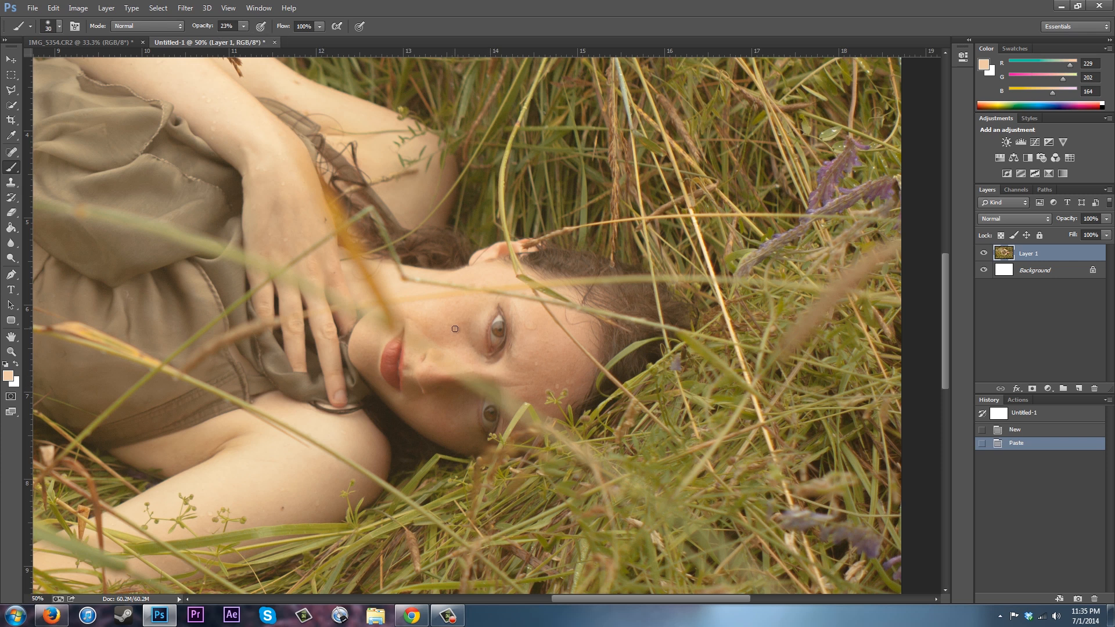
key(bracketright)
key(bracketright)
key(bracketright)
key(bracketright)
key(bracketright)
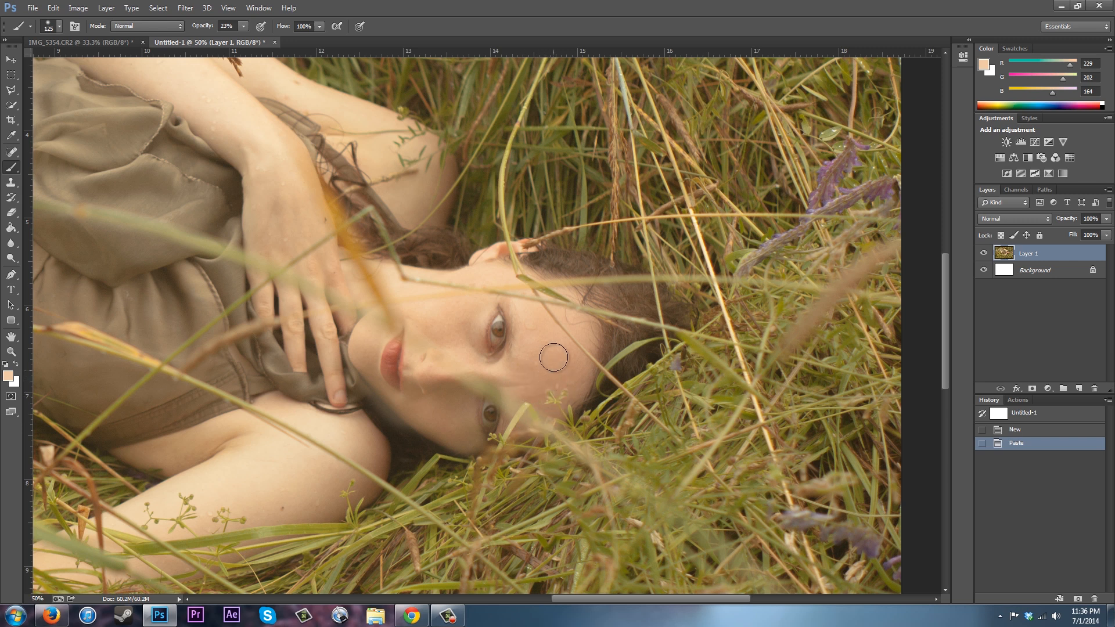
click(550, 358)
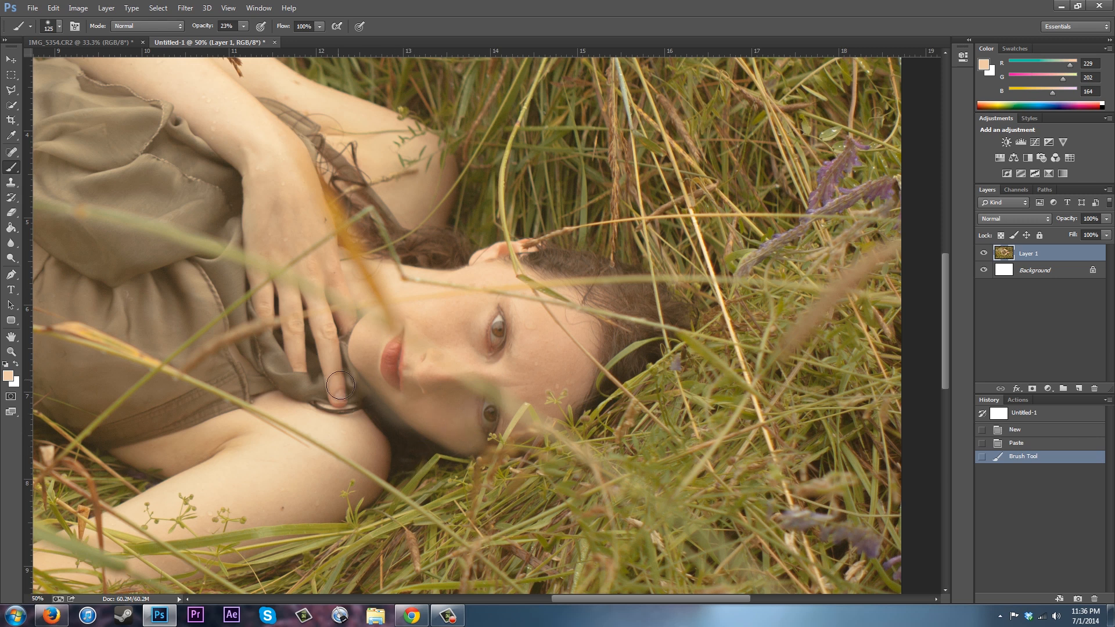
Make the Paste state the History Brush source and resize the History Brush to 125 px
click(982, 444)
click(12, 199)
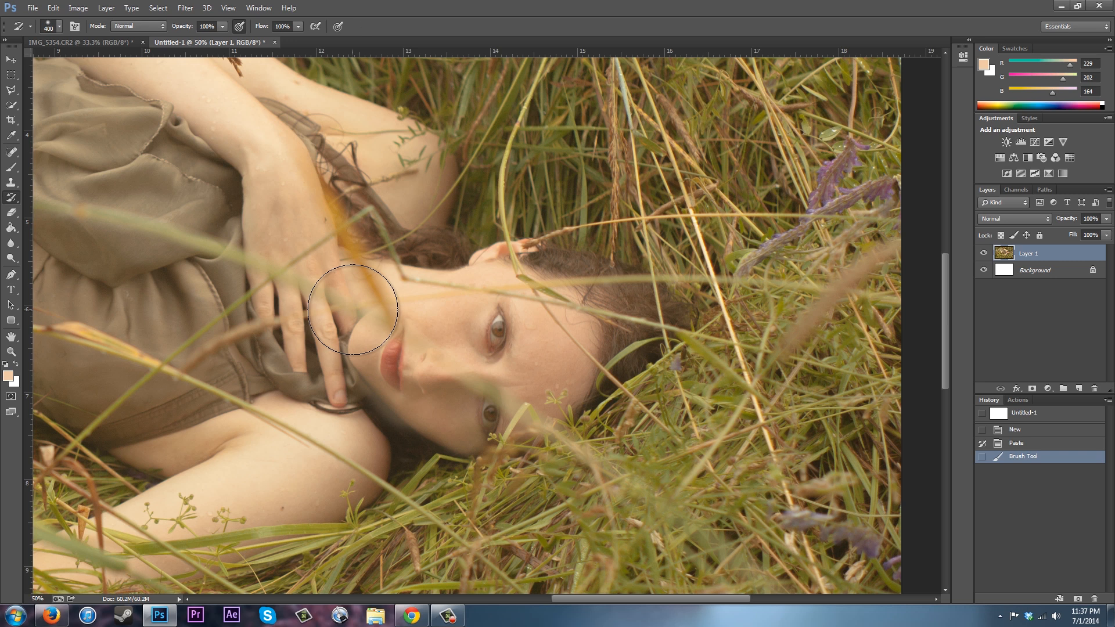
key(bracketleft)
key(bracketleft)
key(bracketleft)
key(bracketleft)
key(bracketleft)
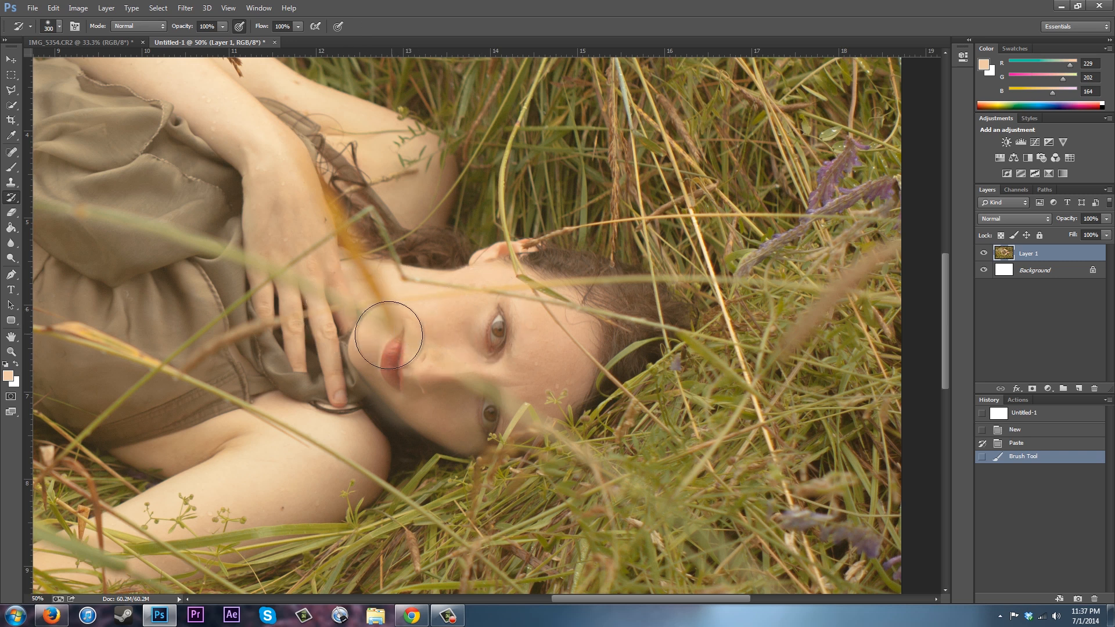
key(bracketleft)
key(bracketleft)
key(bracketleft)
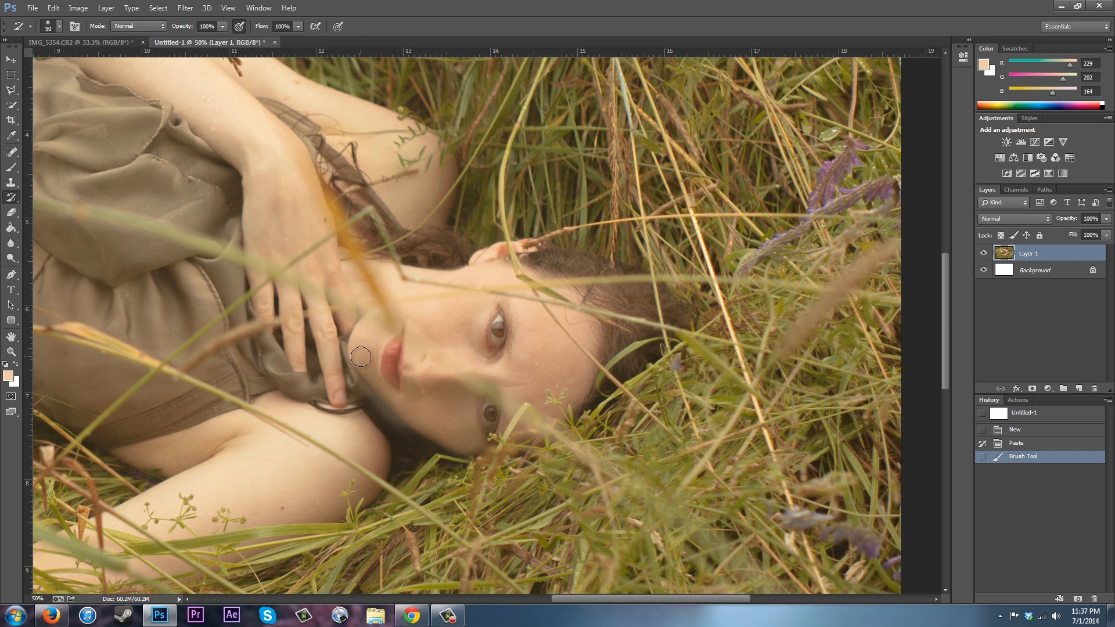
key(bracketright)
key(bracketright)
Restore the original image around the fingertip, the jawline and the grass beside the face using the History Brush at 48% opacity
click(222, 26)
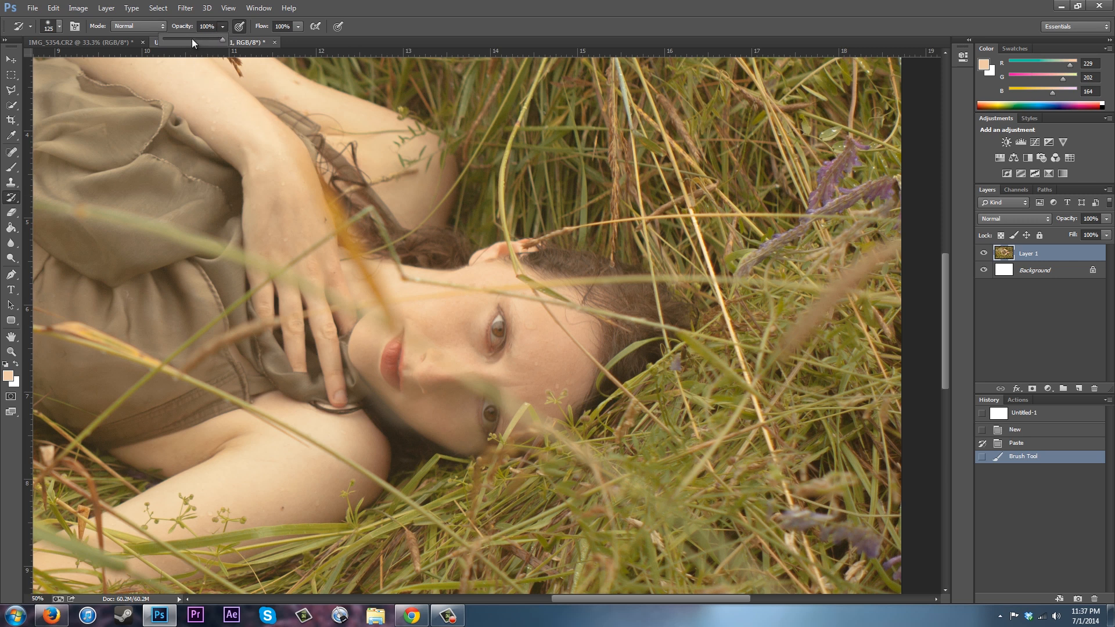
drag(222, 39, 192, 39)
click(5, 460)
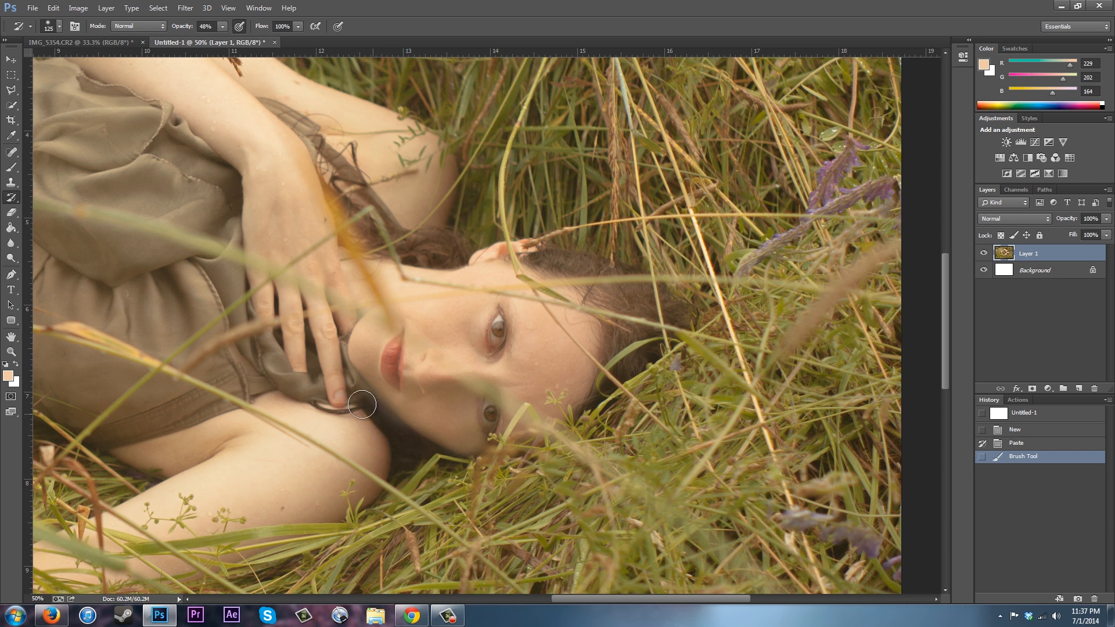
mouse_move(369, 413)
mouse_down()
mouse_move(398, 448)
mouse_move(355, 393)
mouse_move(378, 406)
mouse_up()
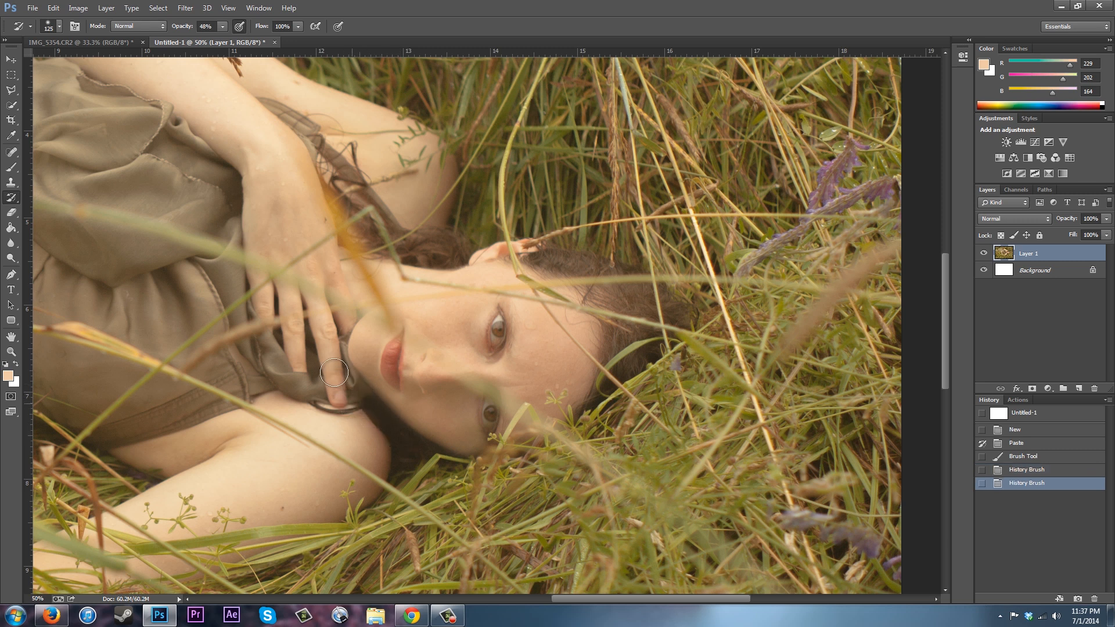
drag(331, 369, 336, 381)
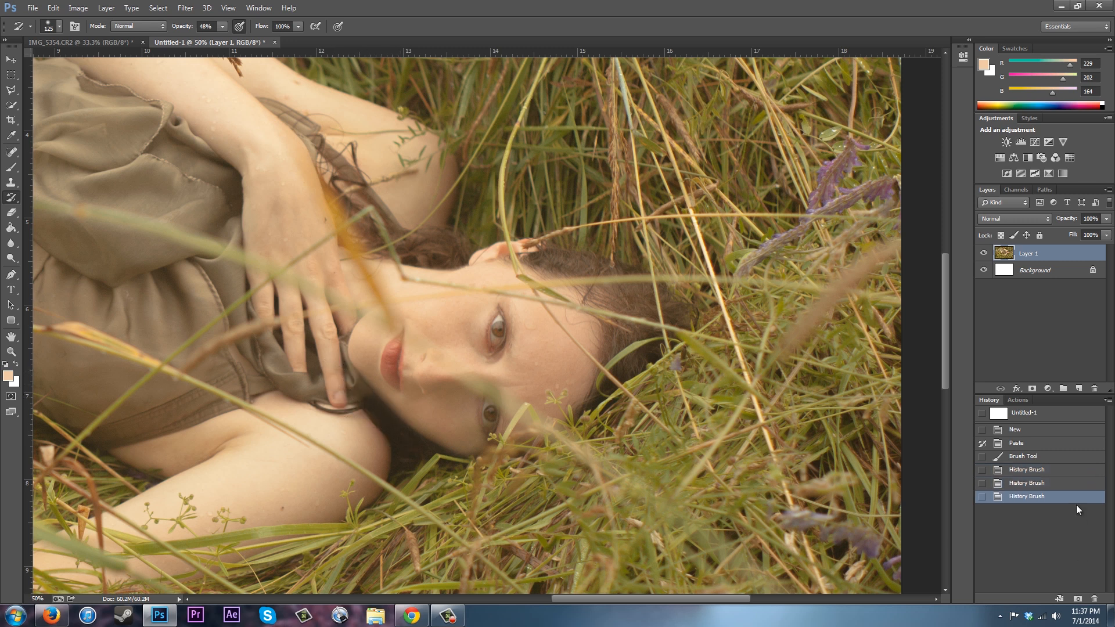
key(ctrl+z)
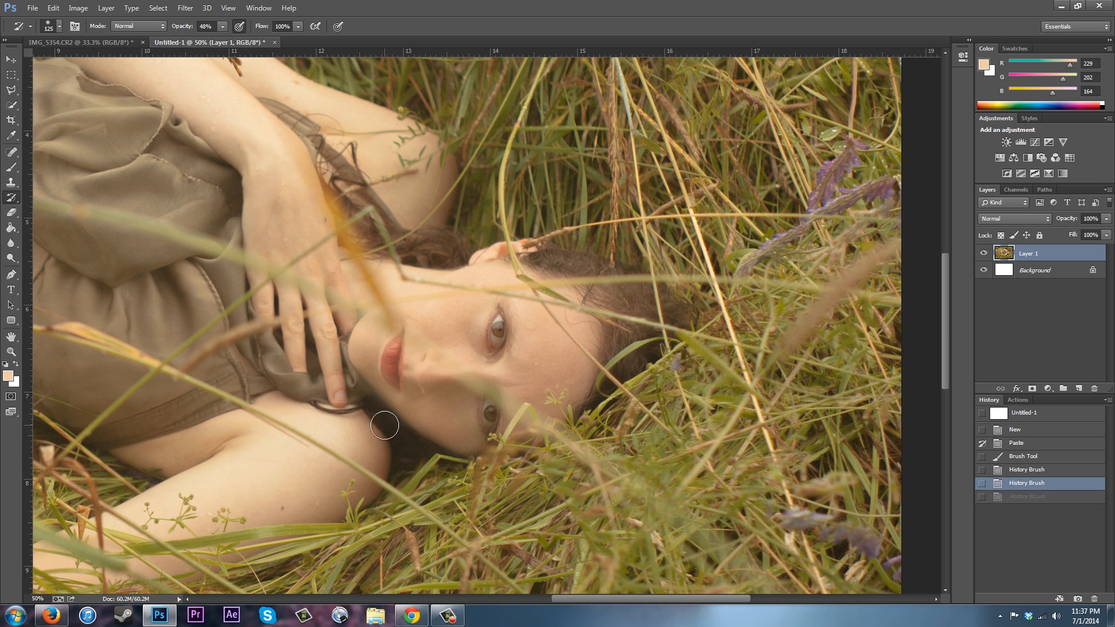
drag(336, 378, 380, 421)
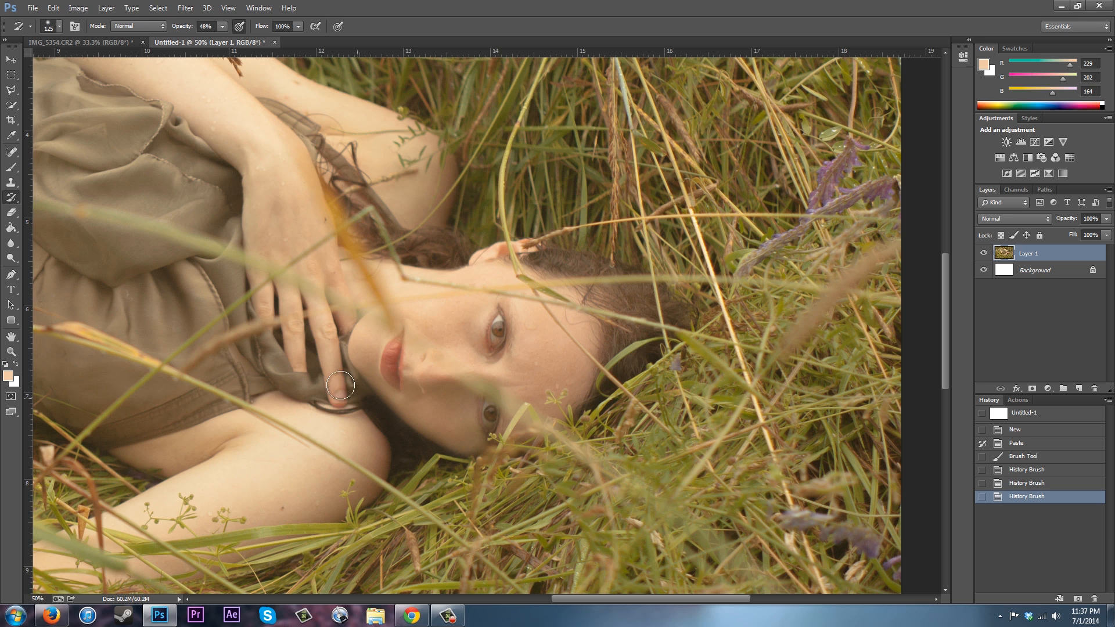
mouse_move(334, 368)
mouse_down()
mouse_move(325, 348)
mouse_move(352, 303)
mouse_up()
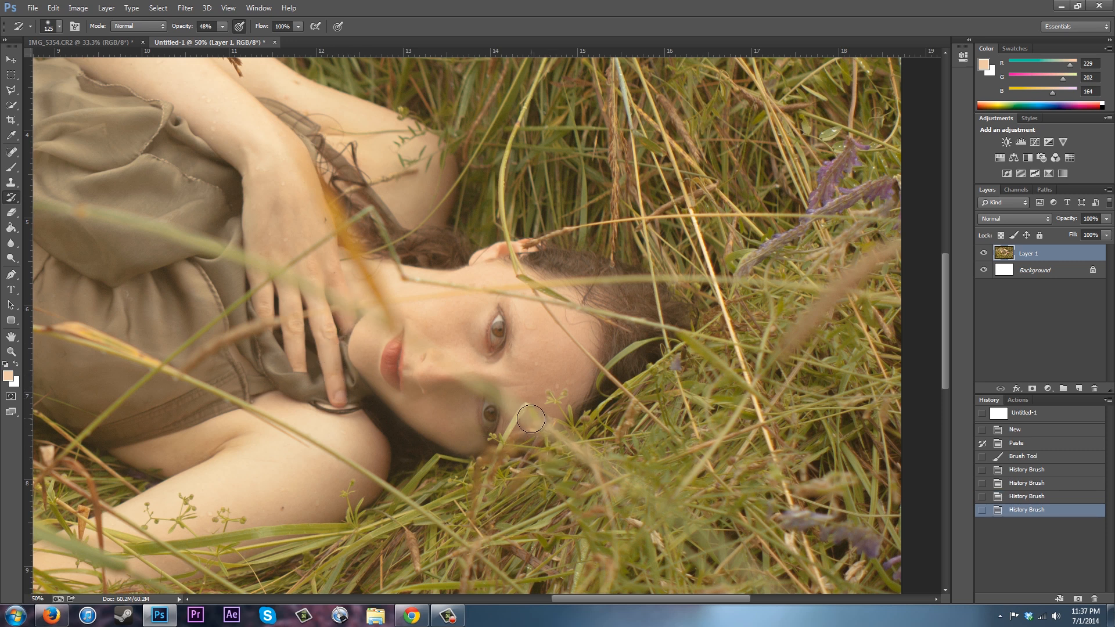
mouse_move(552, 445)
mouse_down()
mouse_move(514, 452)
mouse_move(512, 486)
mouse_move(500, 460)
mouse_up()
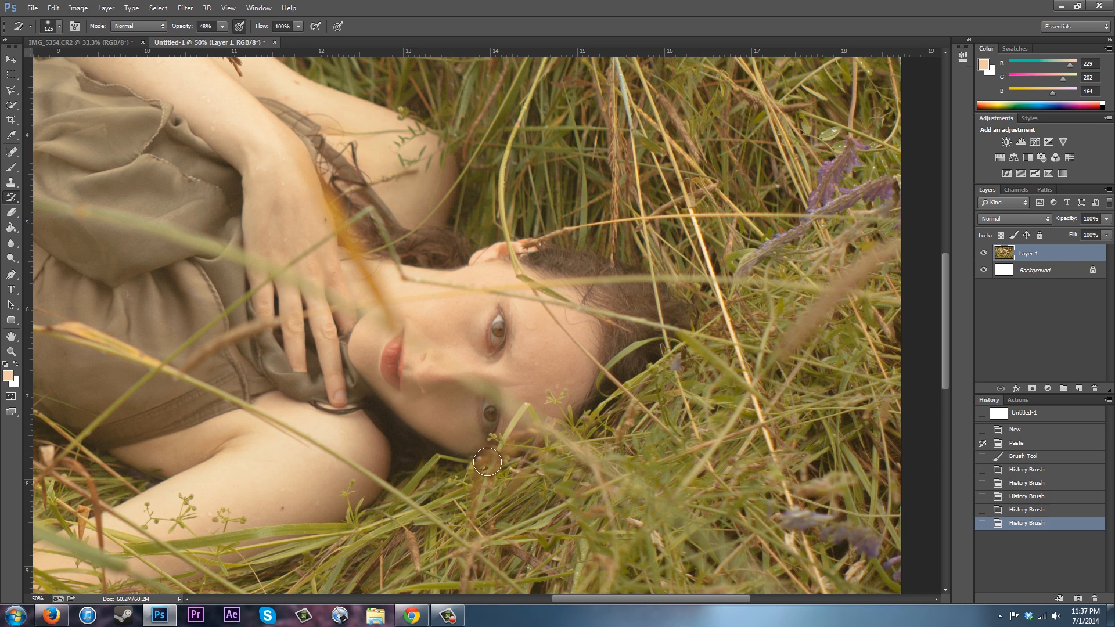
click(450, 476)
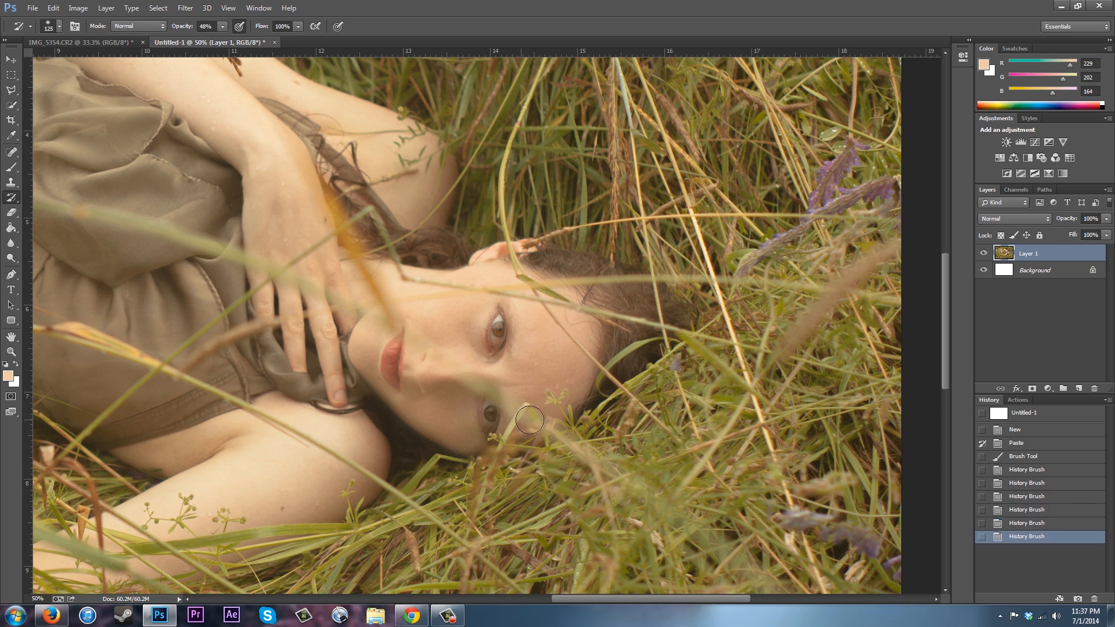
Reduce the History Brush to 80 px and restore the original image where the grass blade crosses the chin
key(bracketleft)
key(bracketleft)
key(bracketleft)
click(378, 321)
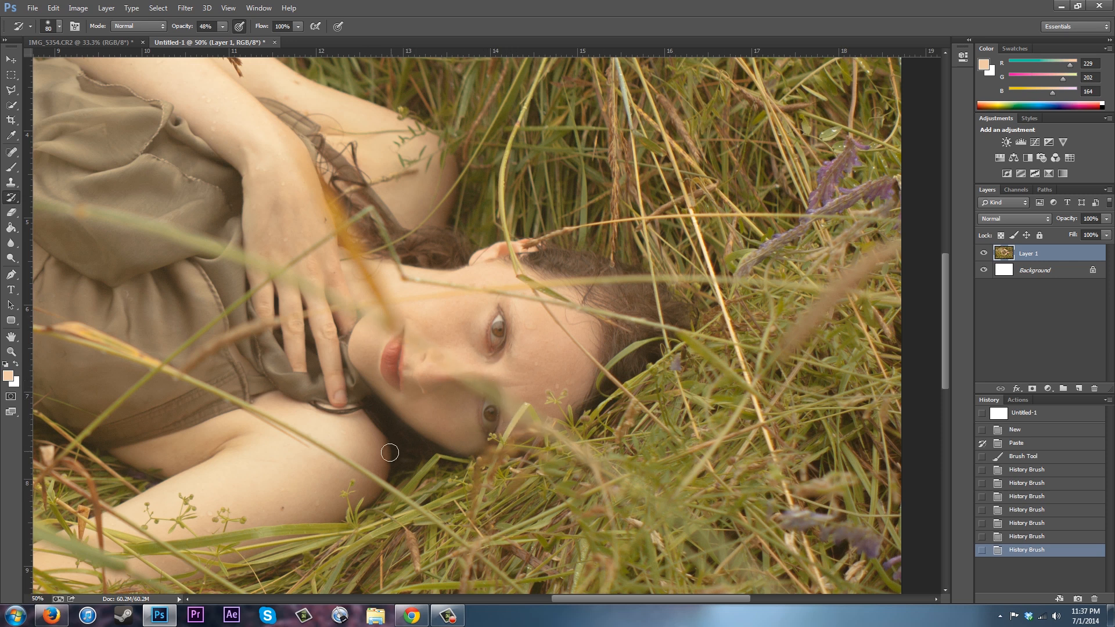
Restore the original lips with the History Brush at 45 px and both eyes at 25 px
key(bracketleft)
key(bracketleft)
key(bracketleft)
click(393, 377)
click(389, 380)
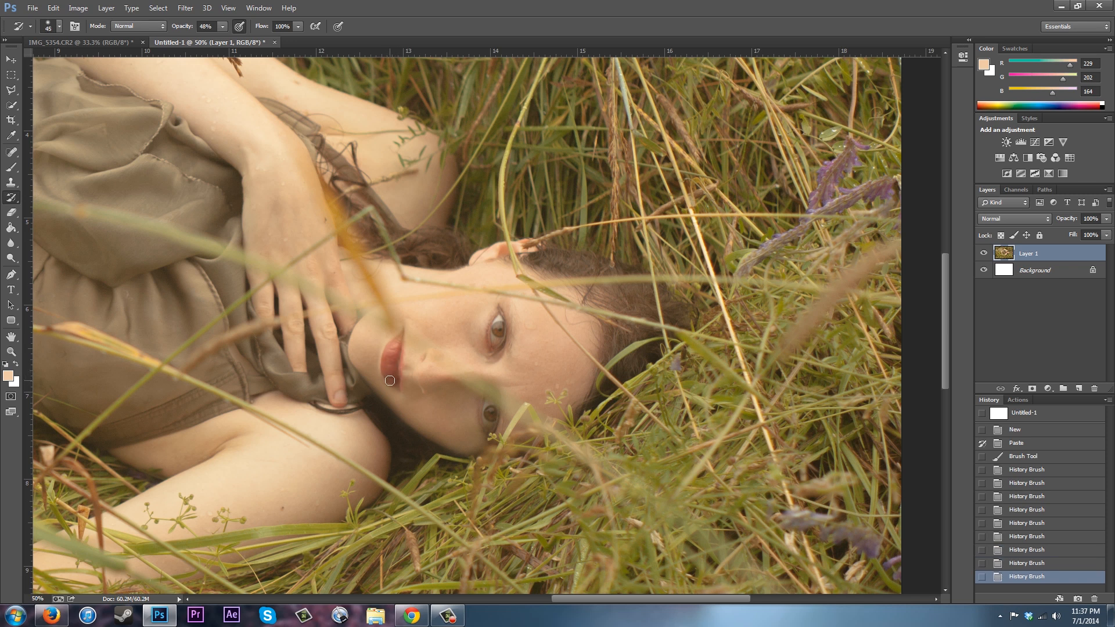
click(394, 380)
click(395, 386)
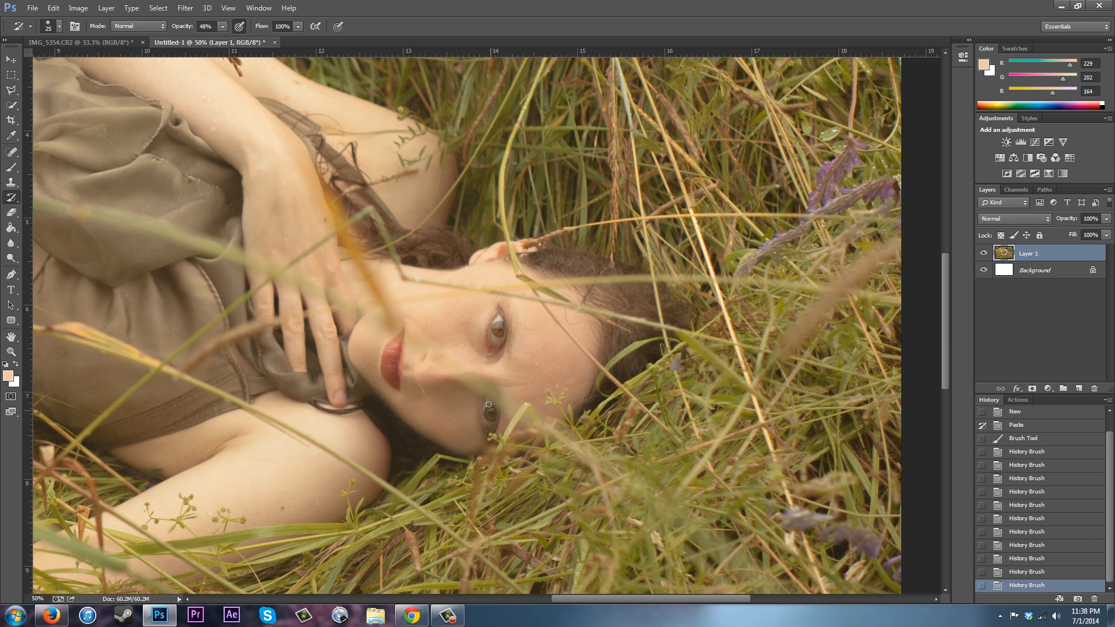
click(489, 414)
drag(498, 333, 498, 336)
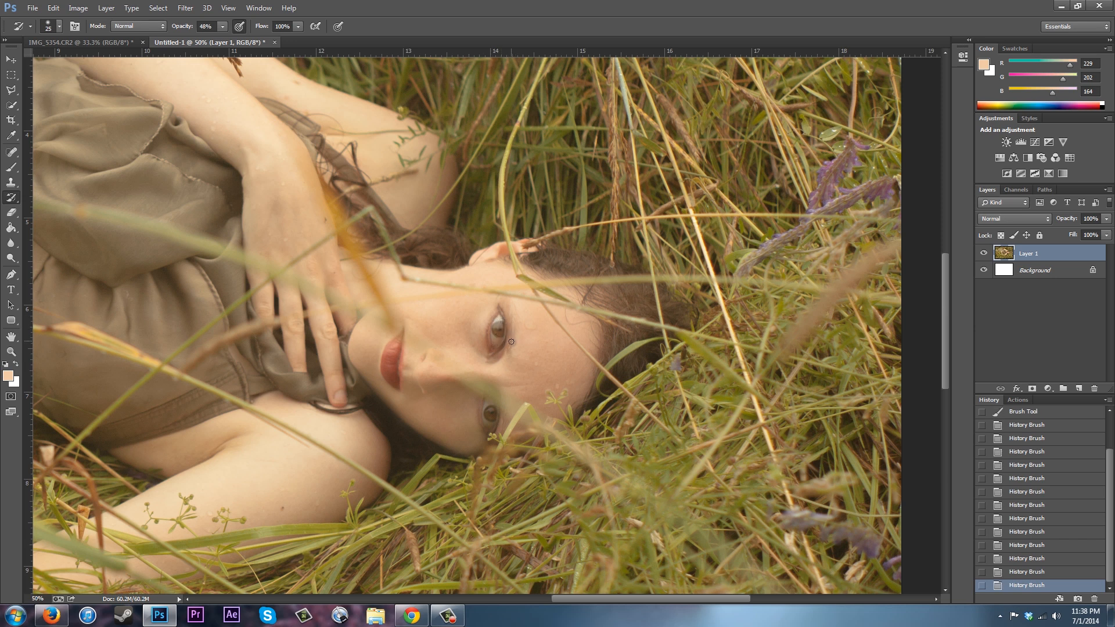
Touch up the skin beside the upper eye with the 25 px History Brush and compare the image with the Paste state
drag(511, 314, 551, 328)
scroll(1109, 500, up, 2)
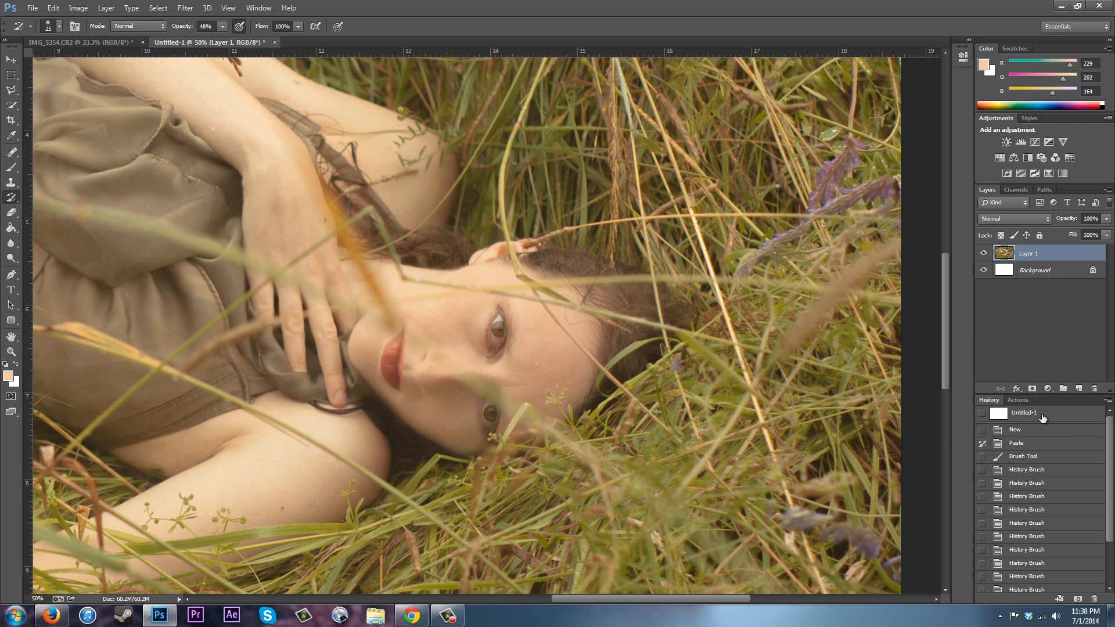
click(1035, 444)
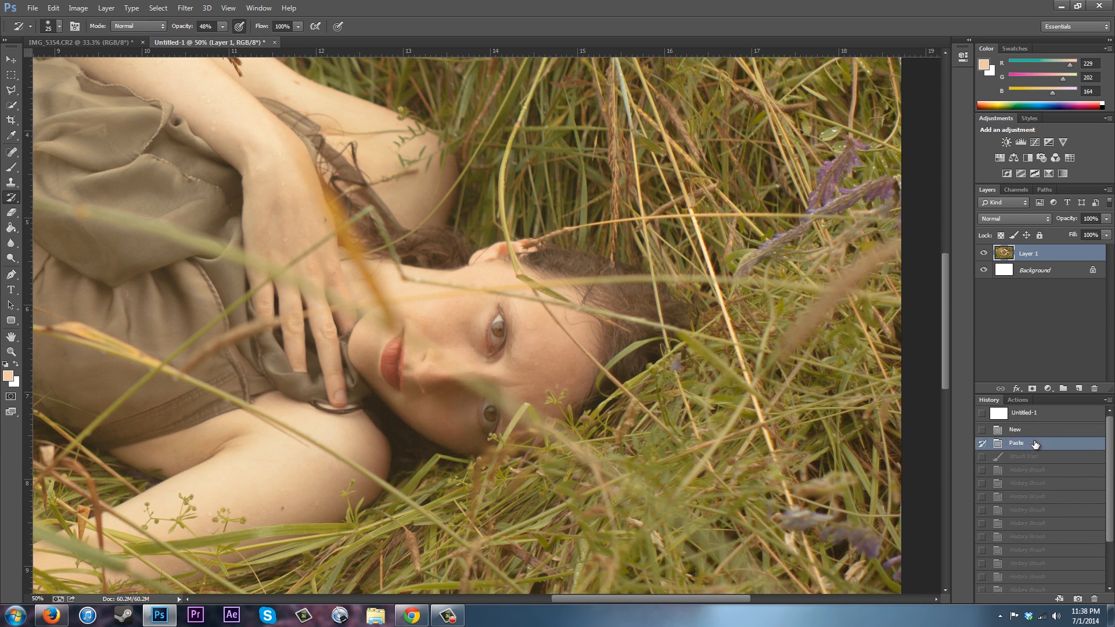
drag(1110, 443, 1112, 491)
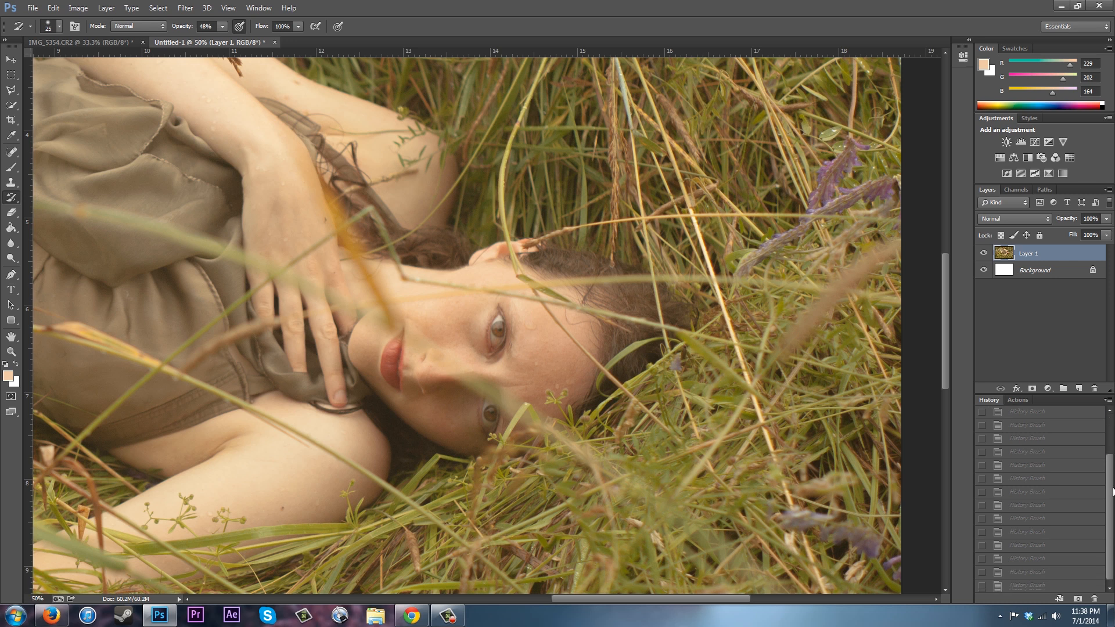
click(1003, 585)
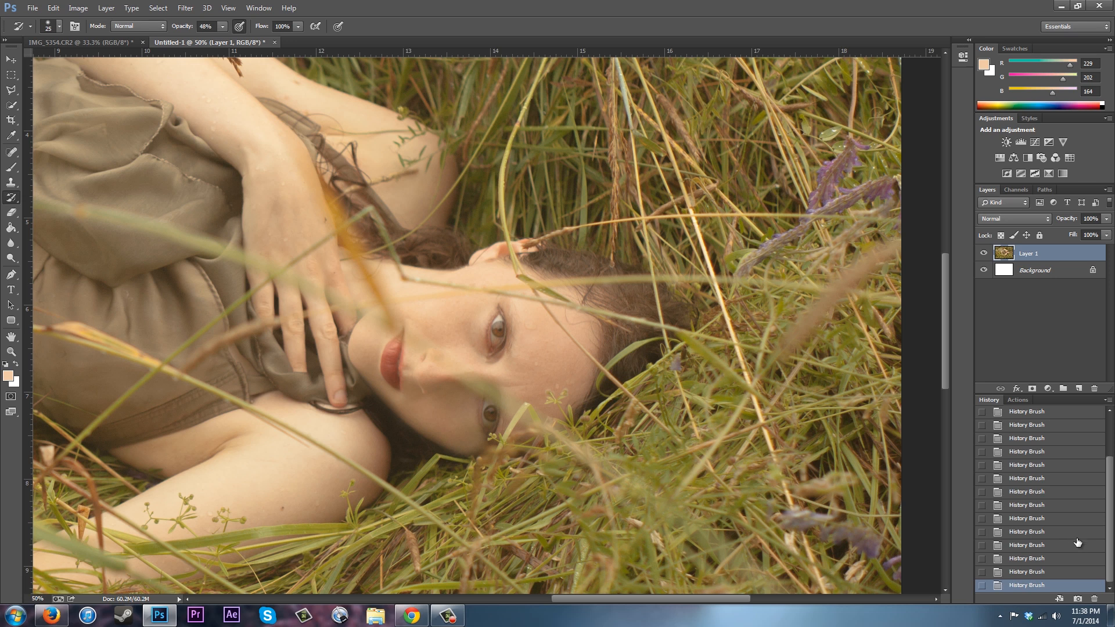
drag(1109, 541, 1109, 486)
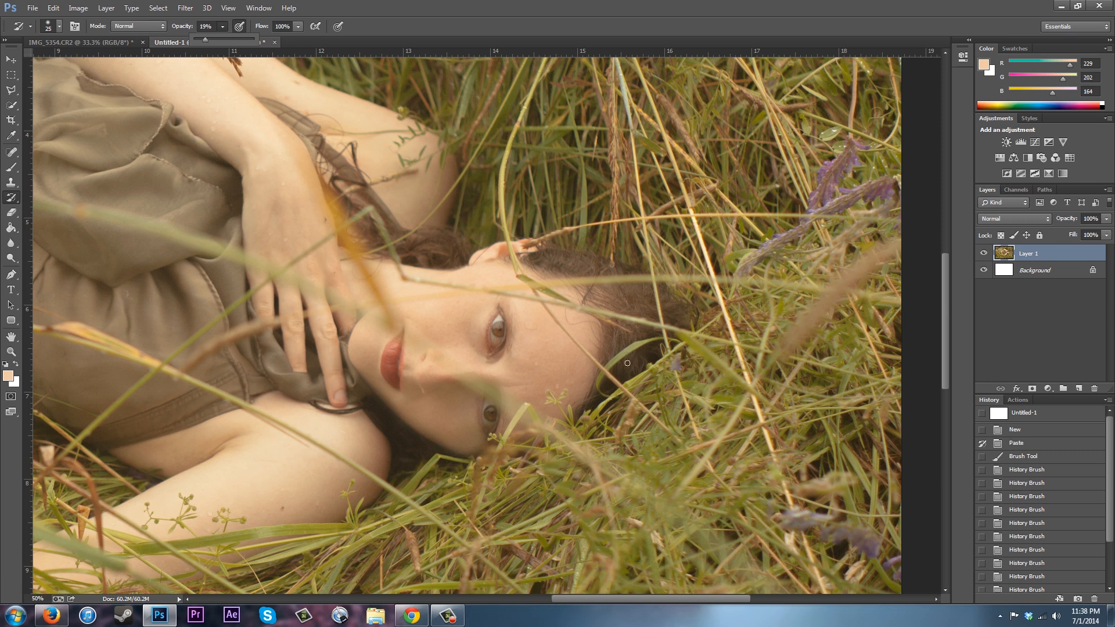
Set the History Brush to 19% opacity and enlarge it to 500 px
key(bracketright)
key(bracketright)
key(bracketright)
key(bracketright)
key(bracketright)
key(bracketright)
key(bracketright)
key(bracketright)
key(bracketright)
key(bracketright)
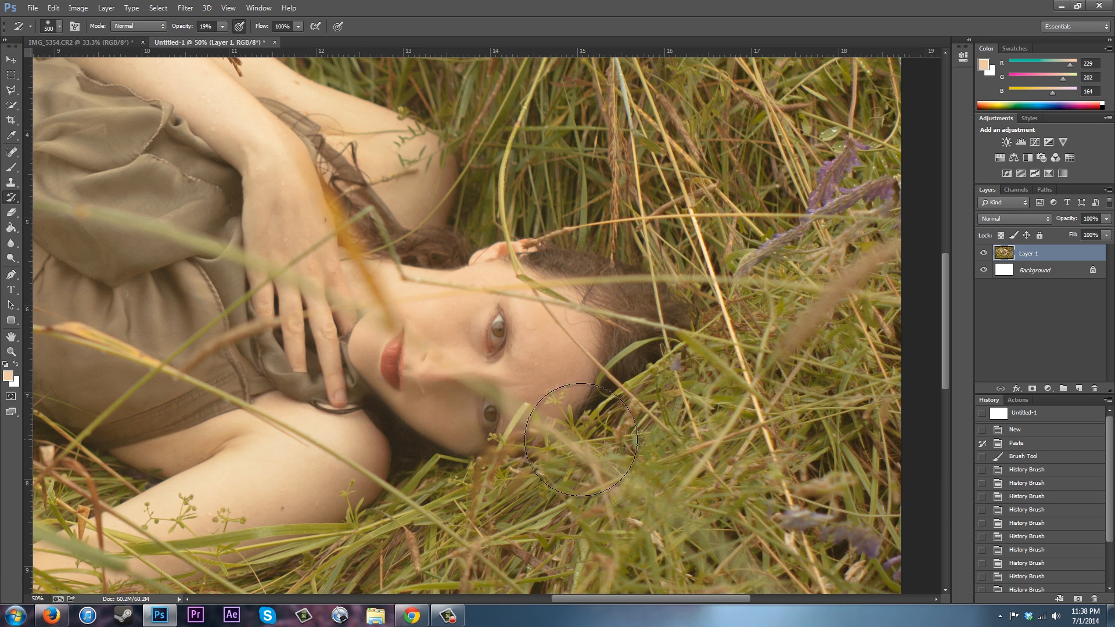
Go back to the Paste state for comparison and return to the latest History Brush state
drag(1107, 533, 1113, 585)
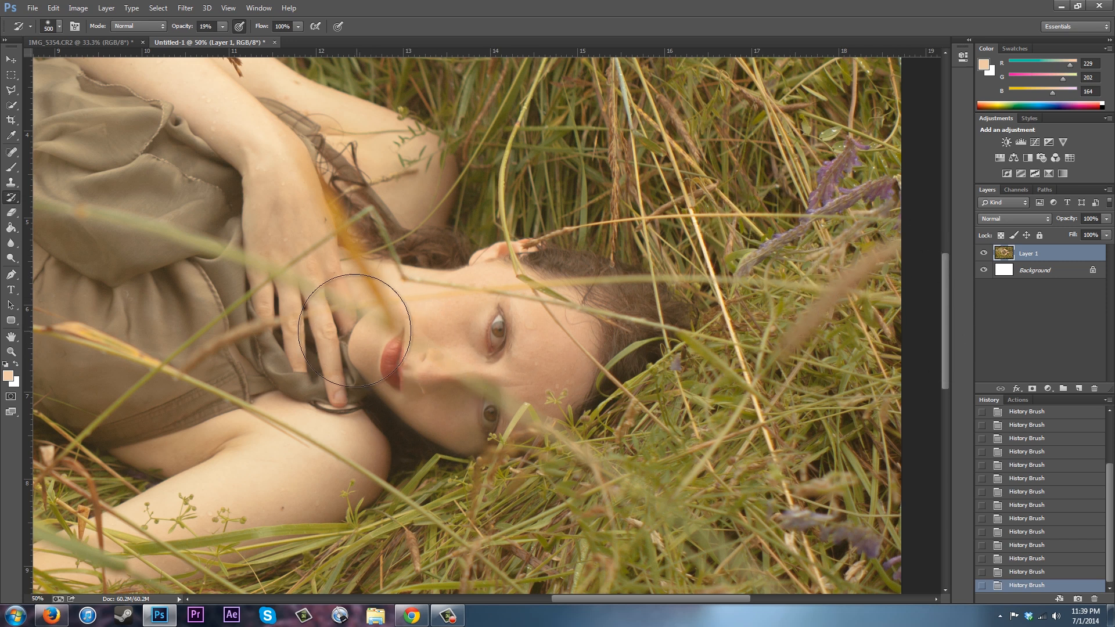
scroll(1079, 435, up, 5)
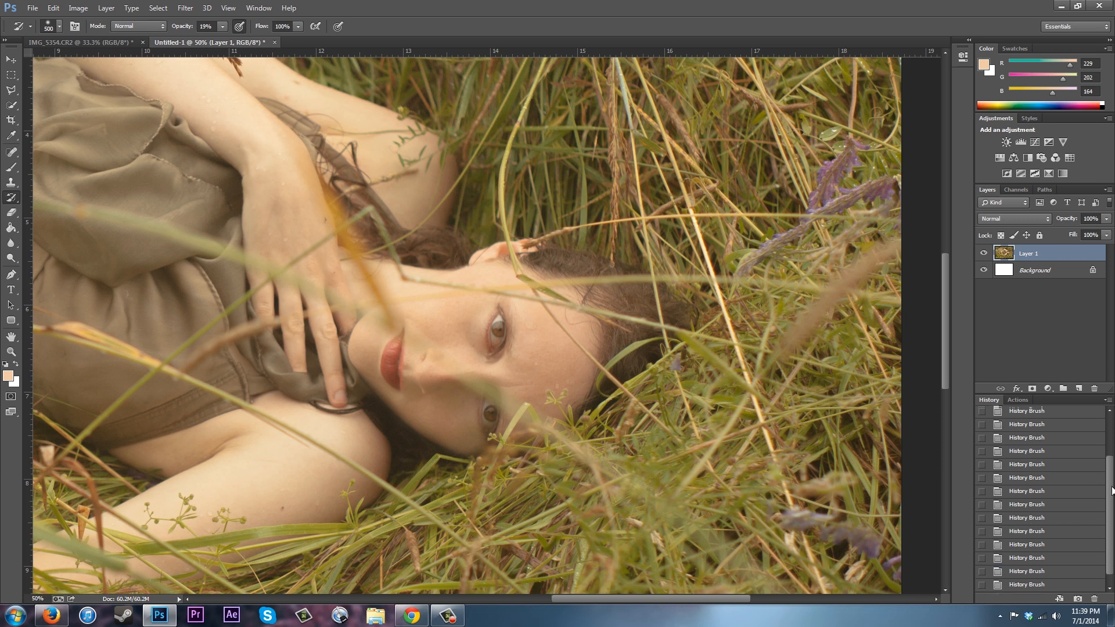
click(1016, 445)
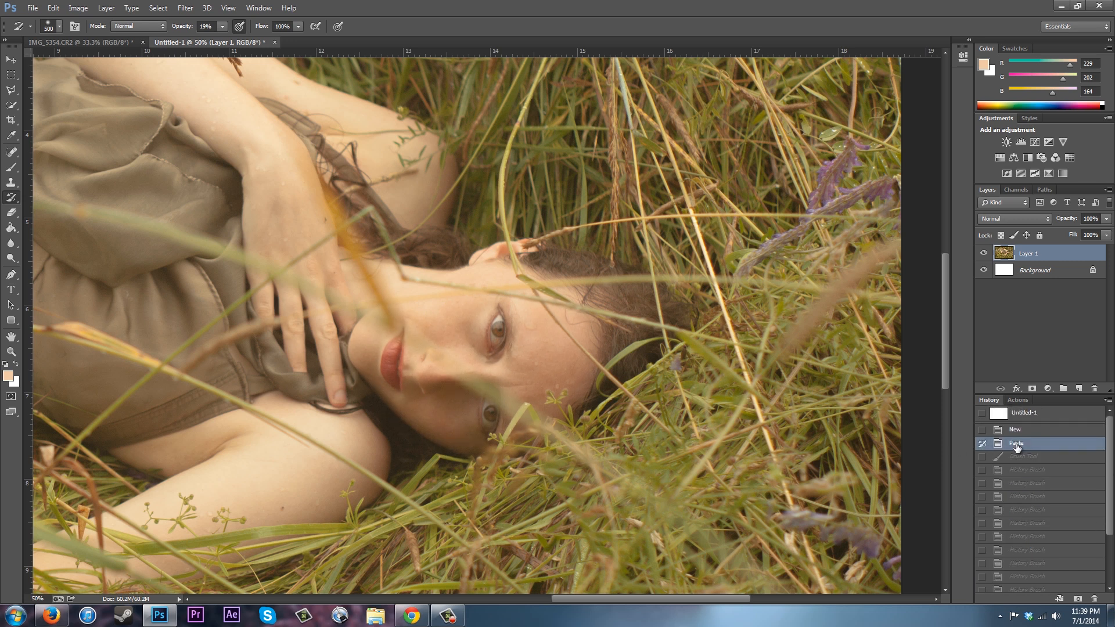
scroll(1111, 431, down, 5)
click(1027, 586)
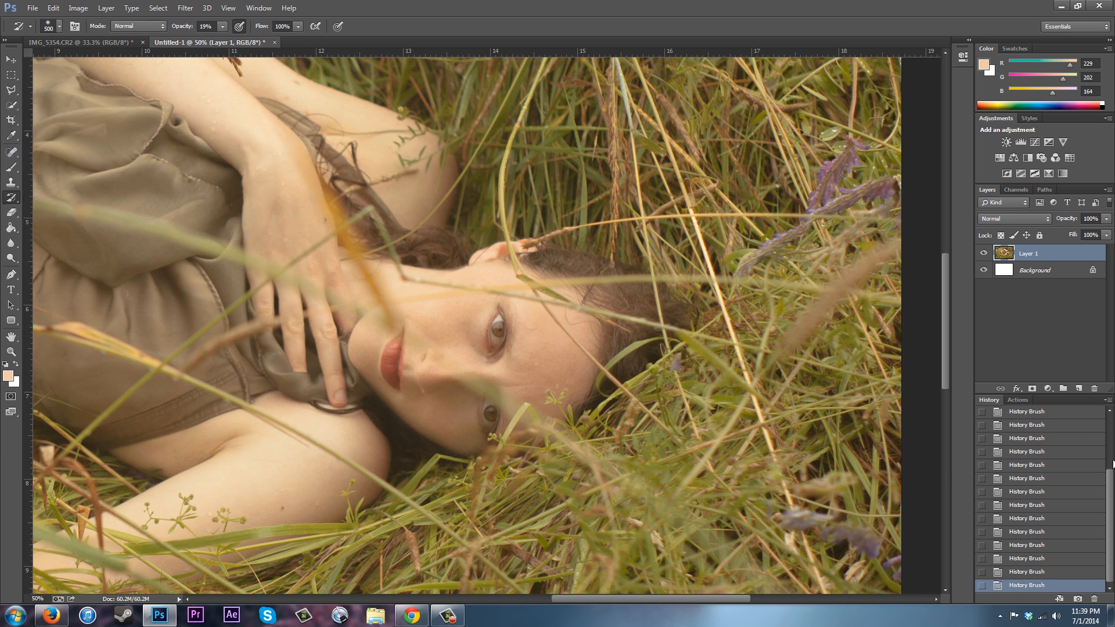
Remove the blemishes on the forehead between the eyebrows with the Content-Aware Spot Healing Brush at 10 px
click(12, 153)
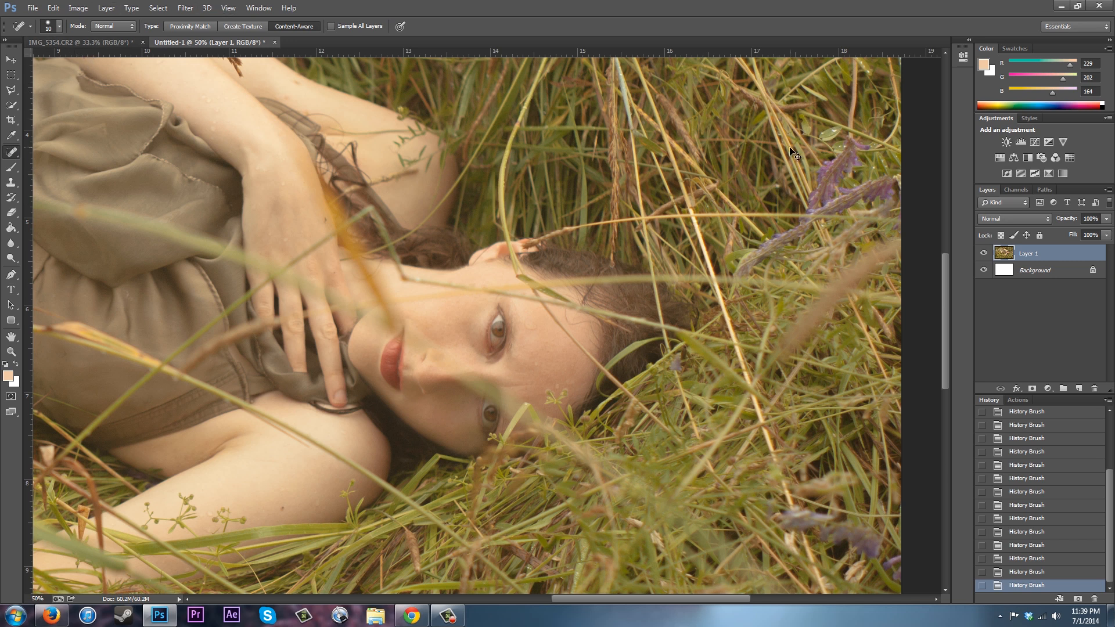
key(ctrl+plus)
key(ctrl+plus)
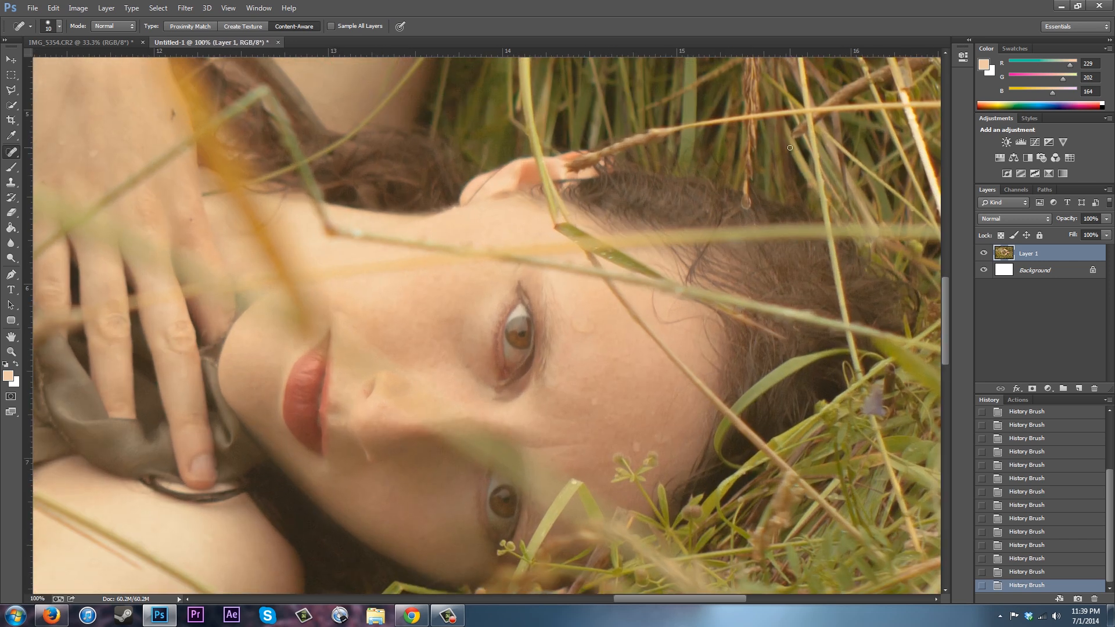
drag(942, 301, 942, 327)
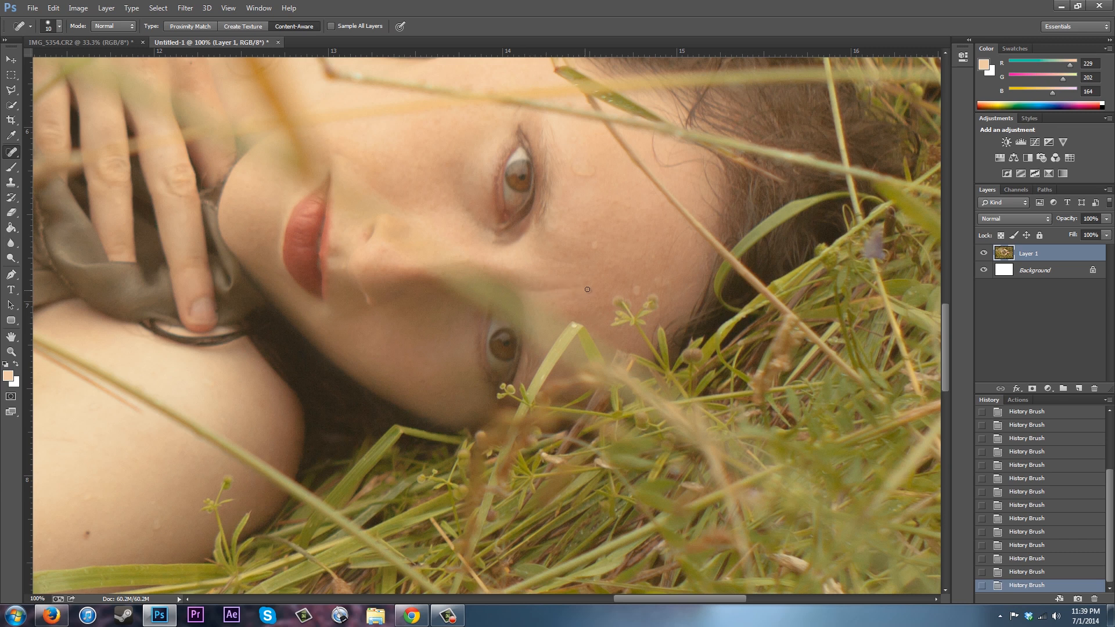
drag(578, 286, 564, 287)
mouse_move(551, 286)
mouse_down()
mouse_move(517, 288)
mouse_move(572, 285)
mouse_move(551, 285)
mouse_up()
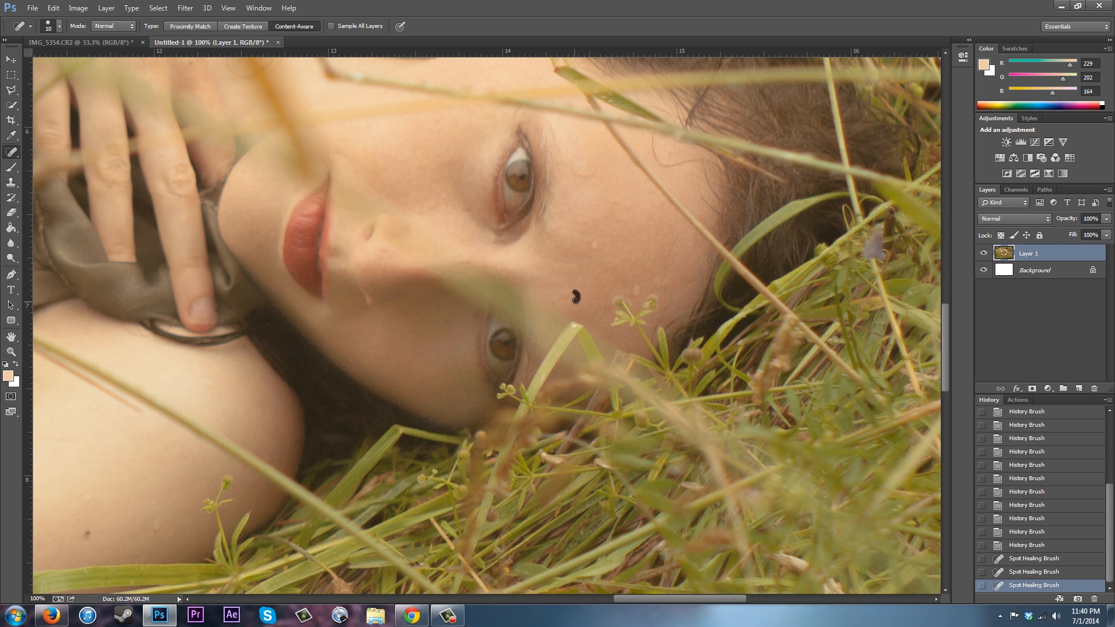
click(575, 295)
click(558, 300)
drag(567, 299, 574, 300)
Heal the small marks beside the inner end of the upper eyebrow and on the forehead above the lower eye
mouse_move(552, 259)
mouse_down()
mouse_move(571, 262)
mouse_move(546, 256)
mouse_up()
click(537, 254)
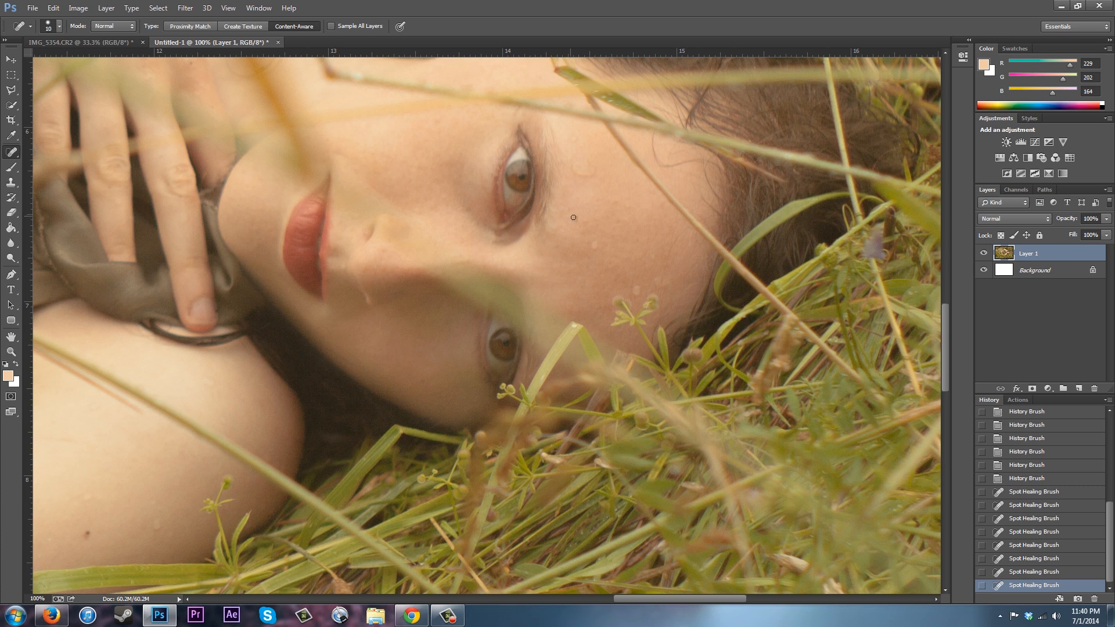
drag(574, 310, 568, 305)
click(600, 308)
Heal the spots between the upper eye's inner corner and the bridge of the nose
scroll(461, 337, up, 3)
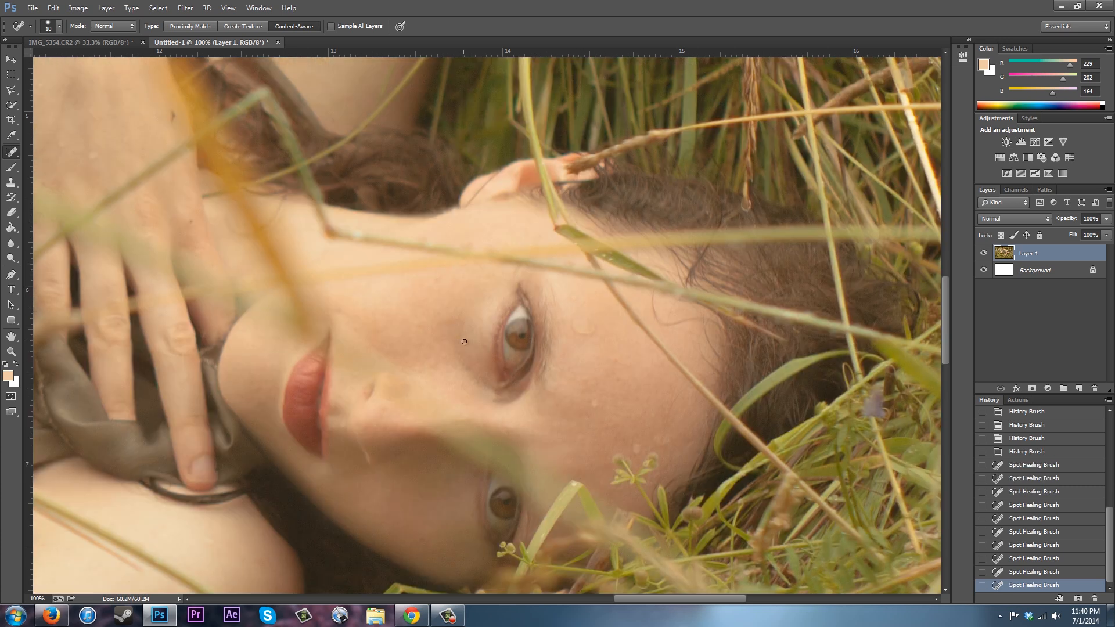
click(493, 402)
click(517, 408)
click(503, 402)
click(497, 403)
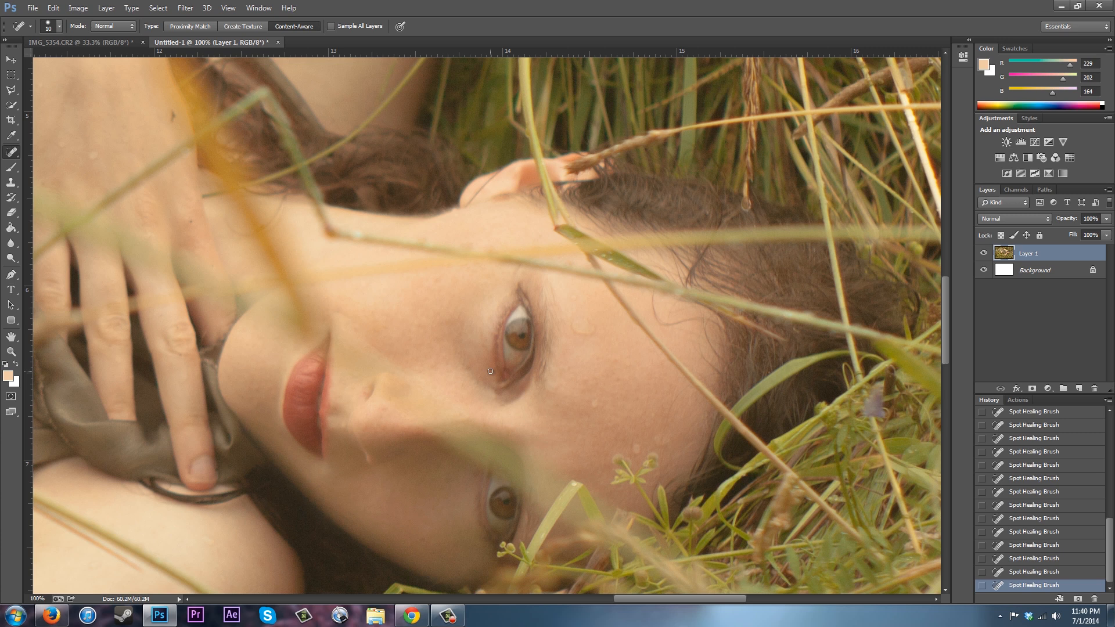
Enlarge the Spot Healing Brush to 25 px and smooth the skin under the upper eye and along the nose
key(bracketright)
key(bracketright)
key(bracketright)
mouse_move(456, 324)
mouse_down()
mouse_move(455, 356)
mouse_move(463, 347)
mouse_move(486, 393)
mouse_up()
click(477, 367)
drag(479, 386, 495, 402)
Remove the dark spot on the back of the hand at the chest with a 10 px Spot Healing Brush
drag(660, 594, 601, 595)
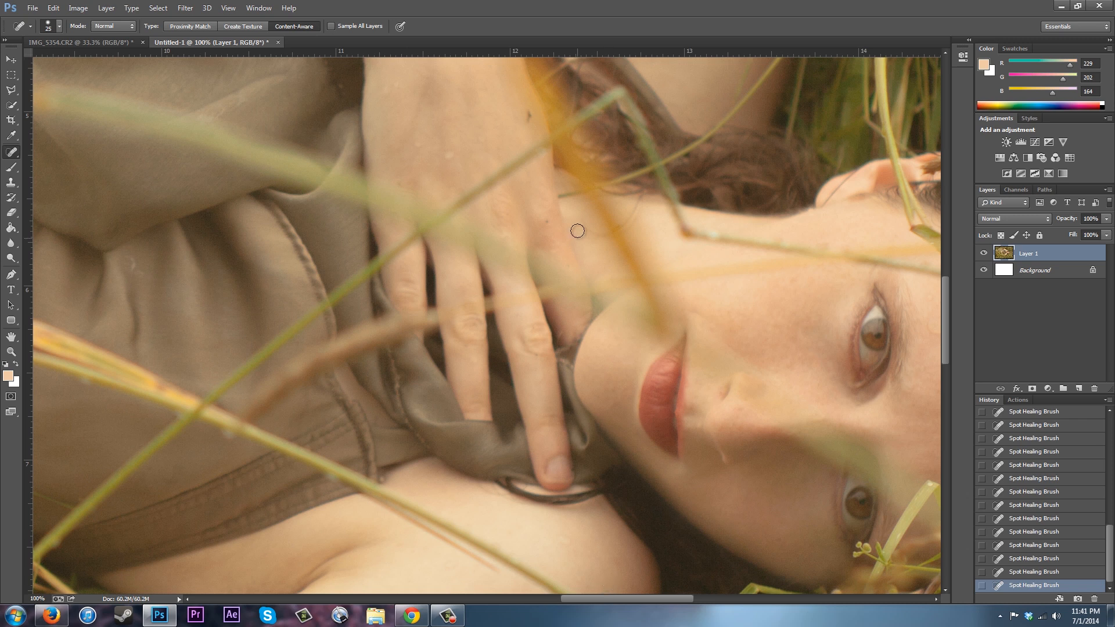
key(bracketleft)
drag(944, 346, 942, 300)
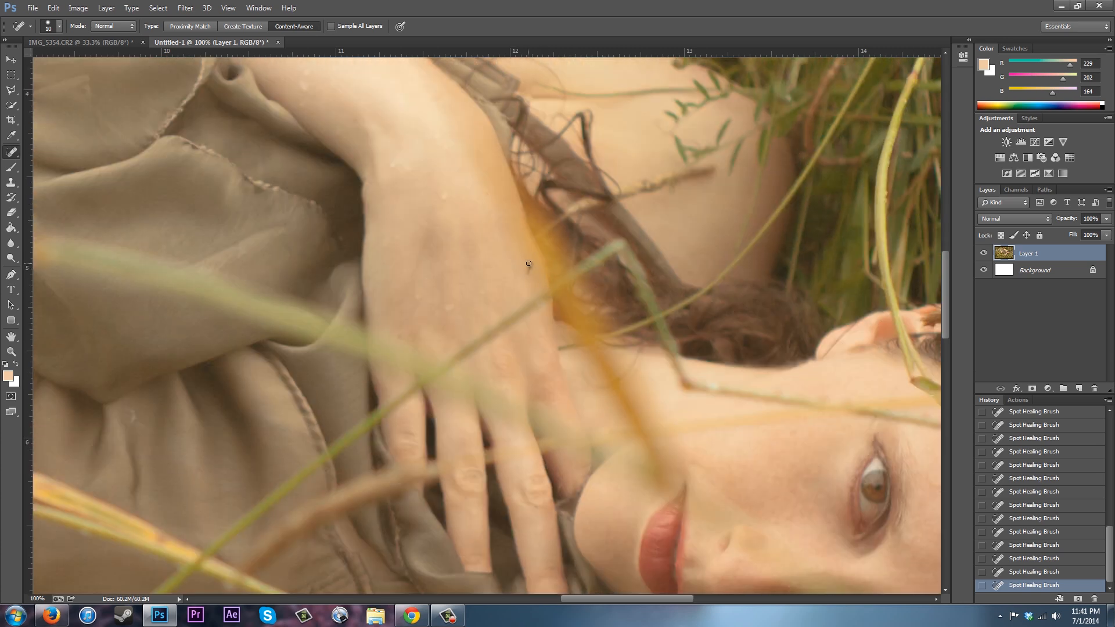
drag(530, 270, 529, 277)
Heal the spot on the raised forearm with the Spot Healing Brush at 25 px and compare with the previous state
drag(943, 328, 944, 293)
key(bracketright)
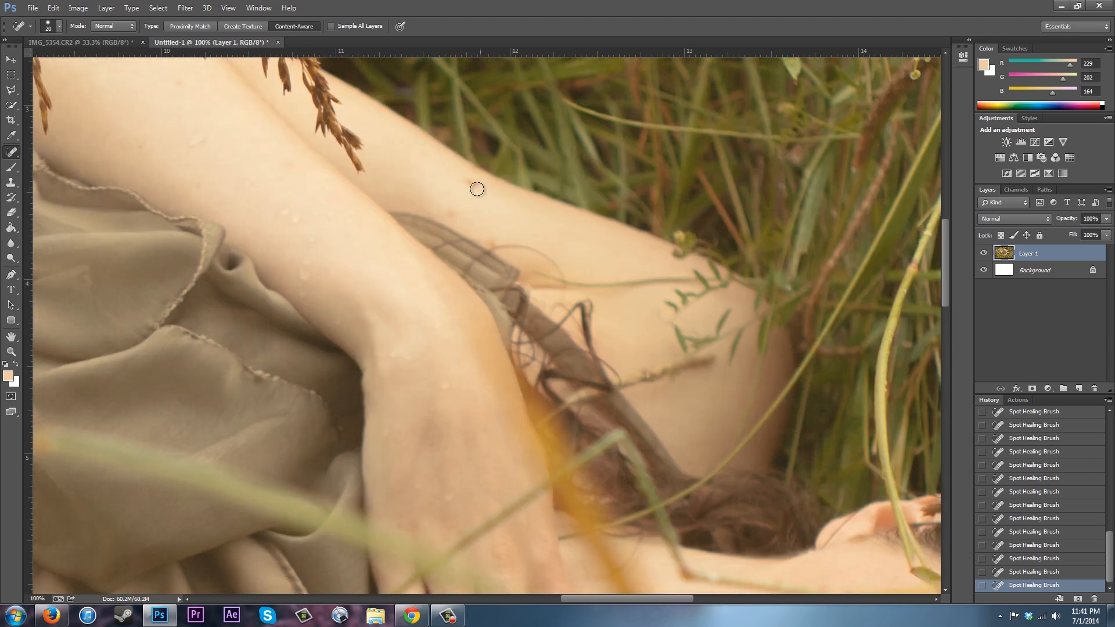
key(bracketright)
click(289, 166)
click(1054, 573)
key(ctrl+z)
Heal the mark on the lower arm resting in the grass with the 25 px Spot Healing Brush
drag(946, 292, 946, 266)
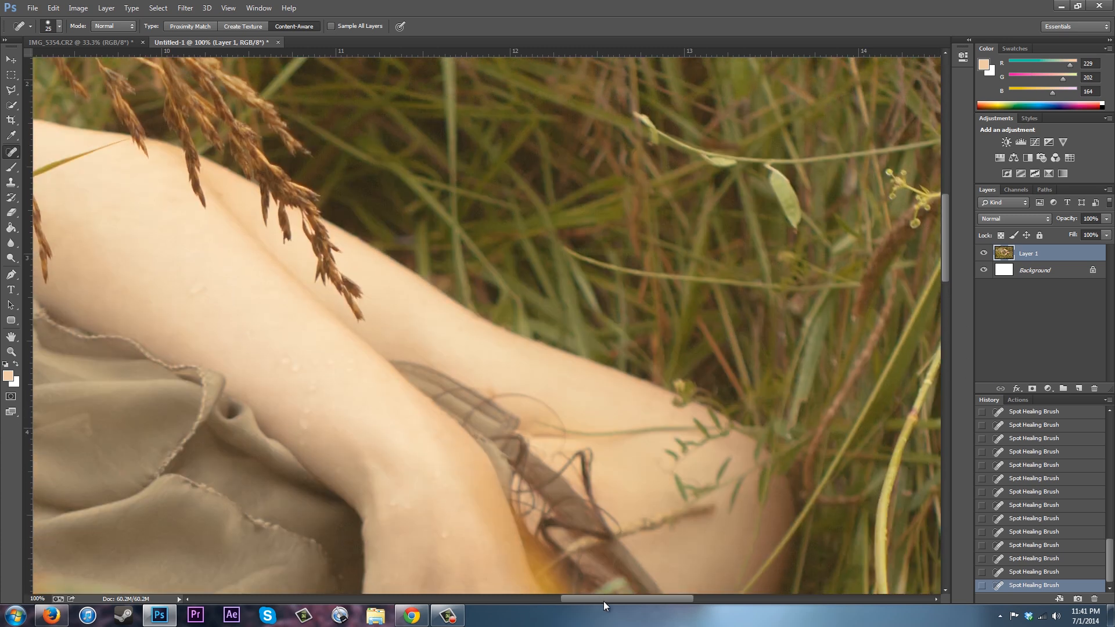
drag(604, 600, 540, 601)
drag(945, 232, 946, 361)
drag(112, 244, 125, 257)
Heal the dark spots on the far hand and wrist at 15 px, compare before and after, and reduce the brush to 9 px
drag(520, 599, 448, 599)
drag(946, 392, 947, 340)
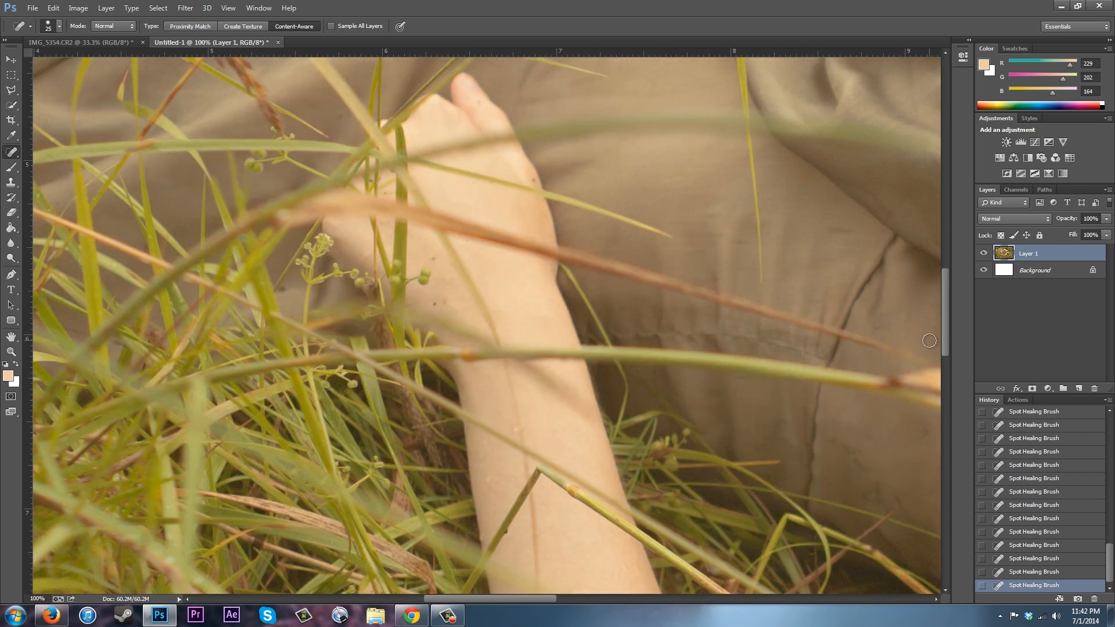
key(bracketleft)
click(434, 305)
click(448, 280)
key(ctrl+z)
key(ctrl+z)
key(ctrl+z)
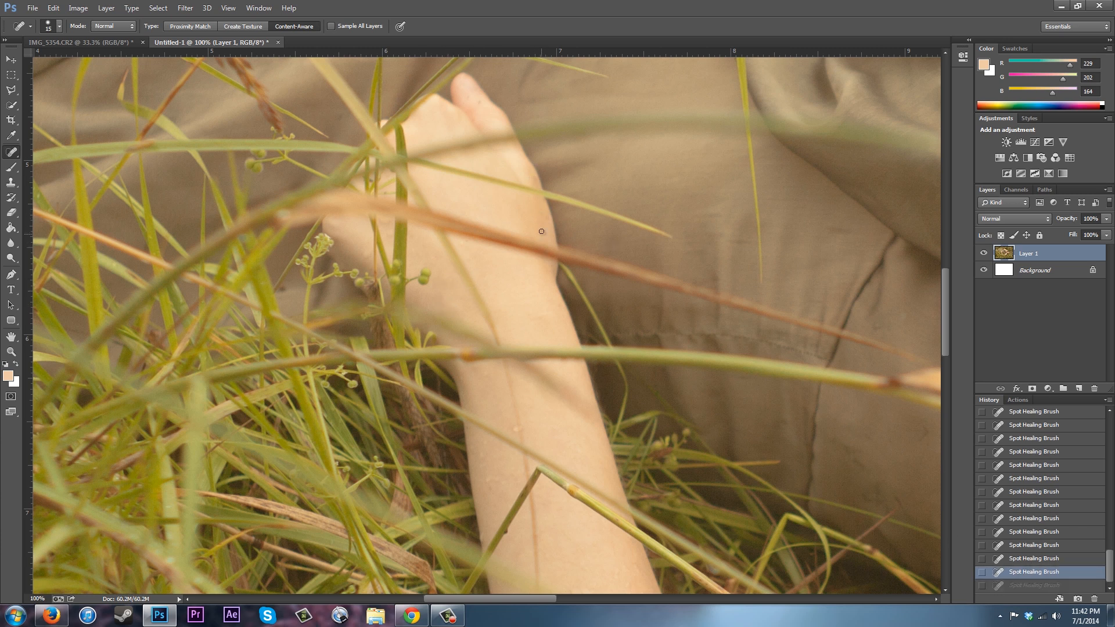
key(ctrl+z)
key(bracketleft)
key(bracketleft)
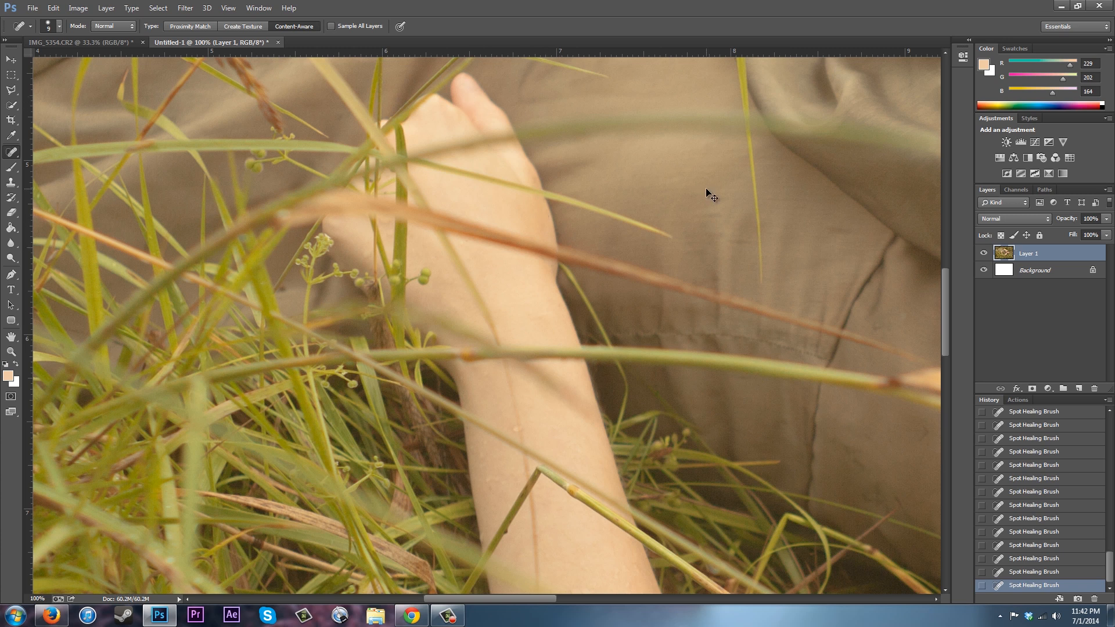
Review the retouching across the whole photo and return to the face at 100% zoom
key(ctrl+minus)
key(ctrl+minus)
key(ctrl+minus)
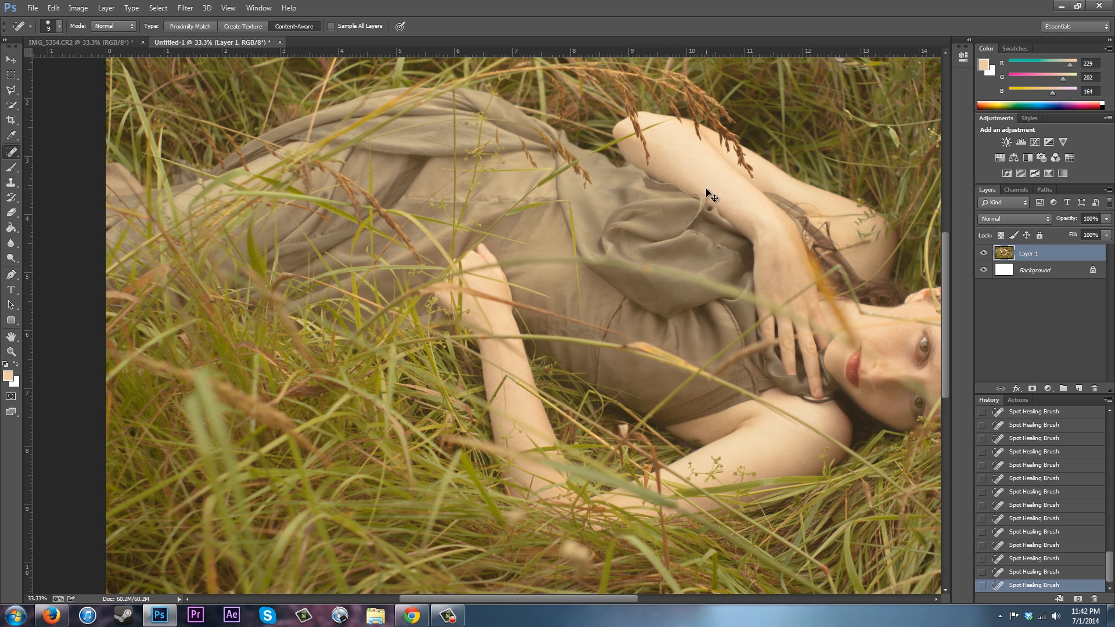
key(ctrl+minus)
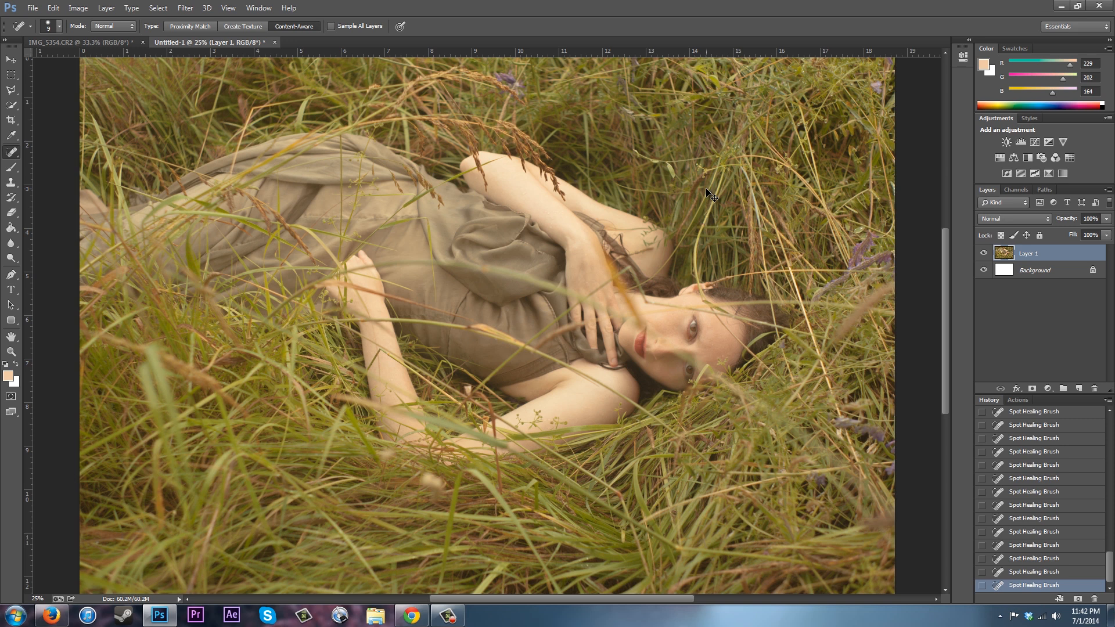
key(ctrl+plus)
key(ctrl+plus)
key(ctrl+plus)
key(ctrl+plus)
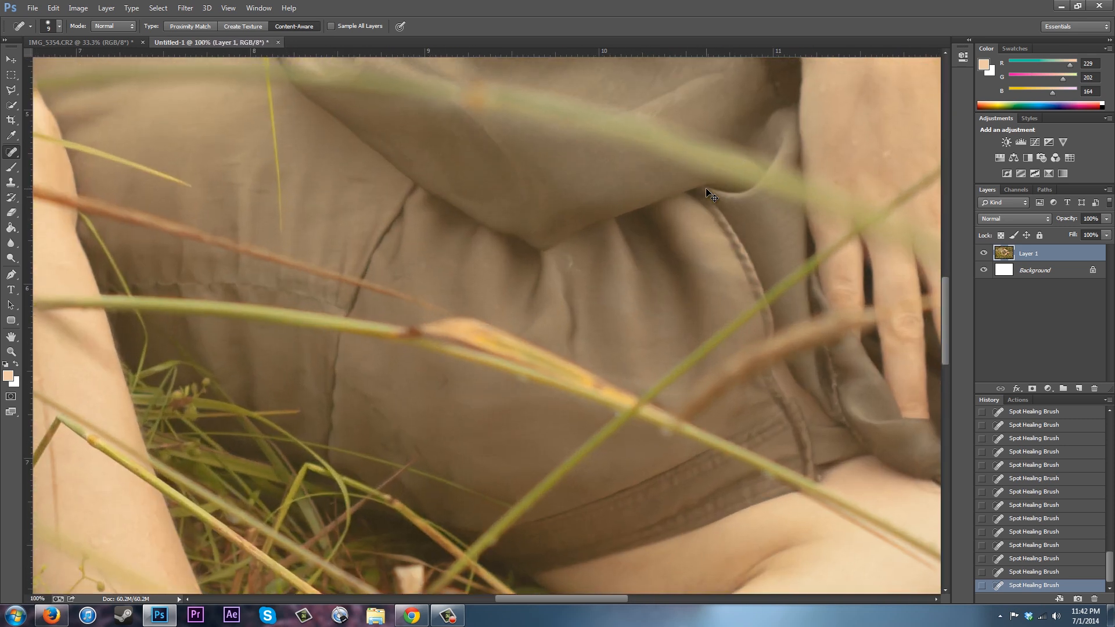
drag(601, 598, 709, 600)
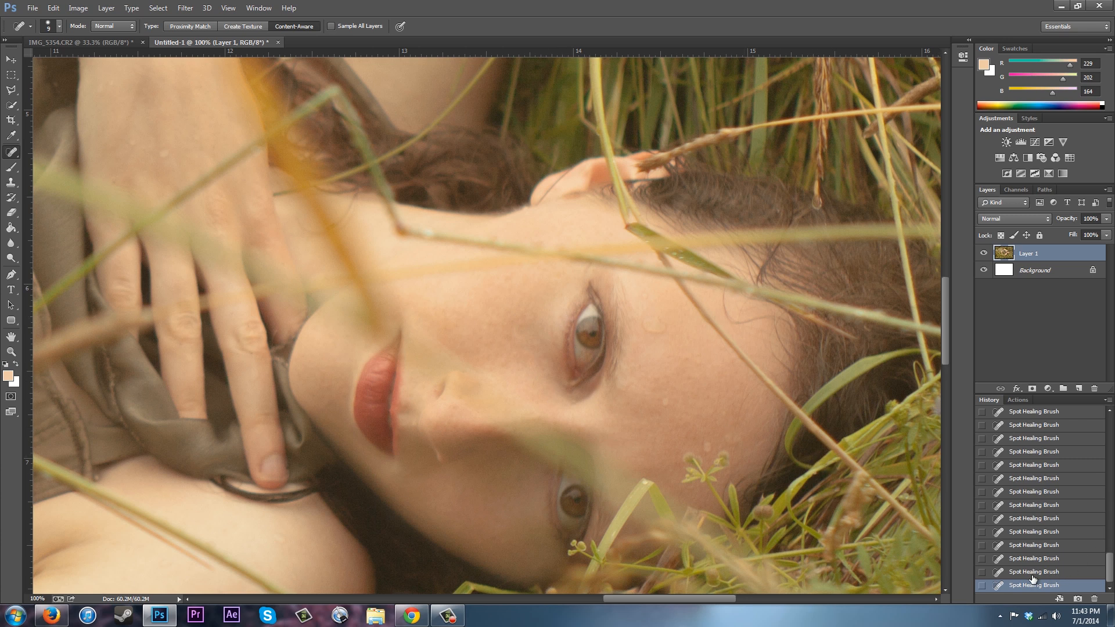
Sample the cheek's skin tone and paint it over the upper eye's inner corner with a 50 px Brush at 23% opacity
click(10, 136)
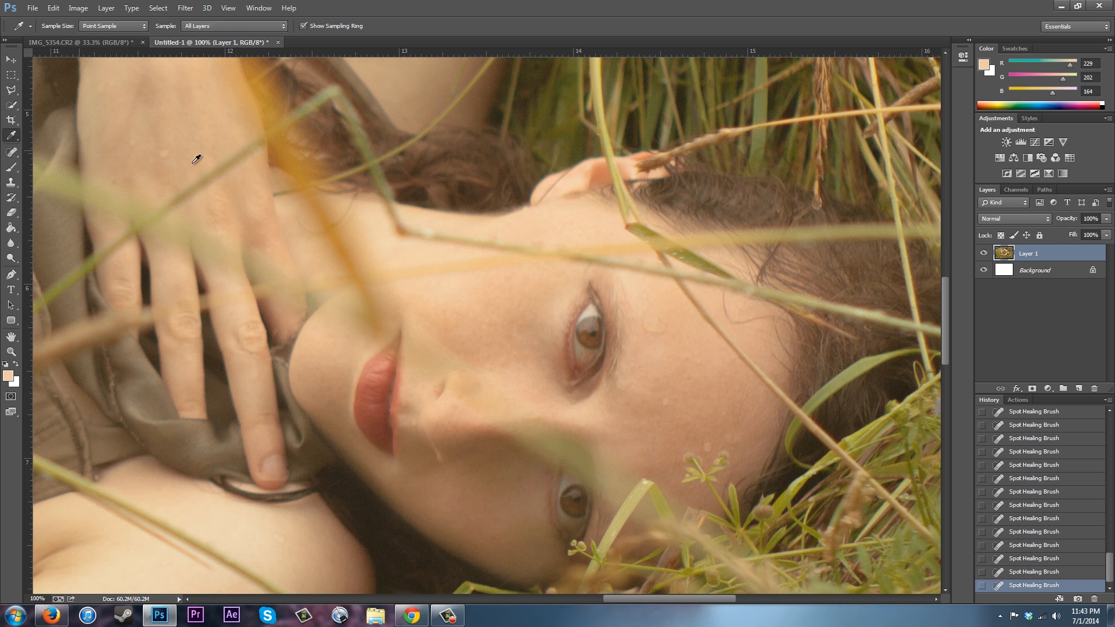
click(485, 307)
click(13, 168)
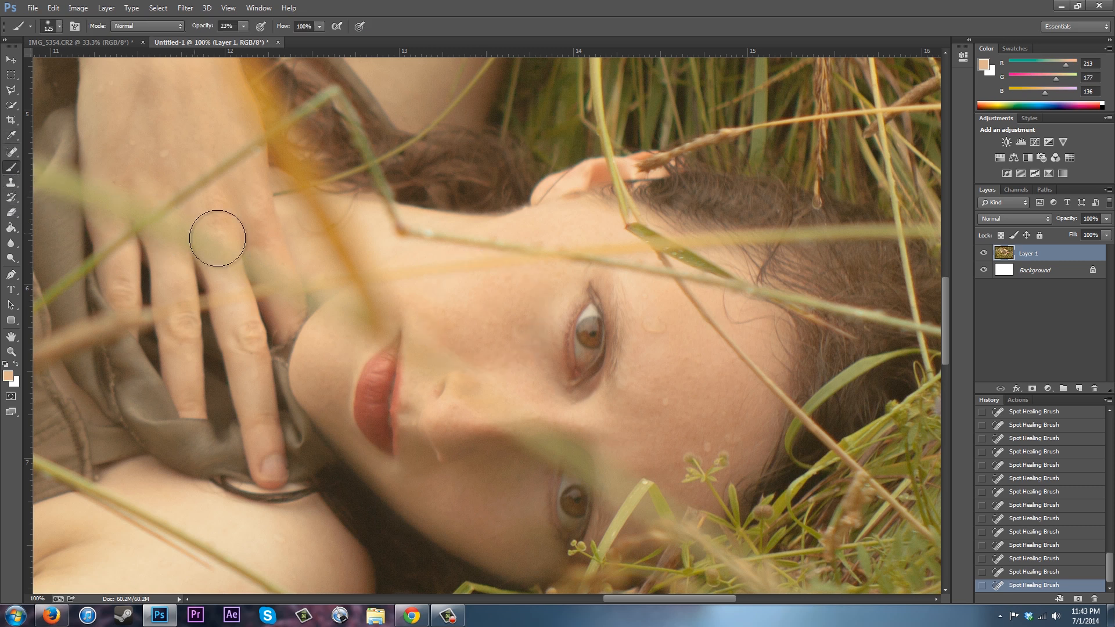
key(bracketleft)
key(bracketleft)
key(bracketleft)
key(bracketleft)
key(bracketleft)
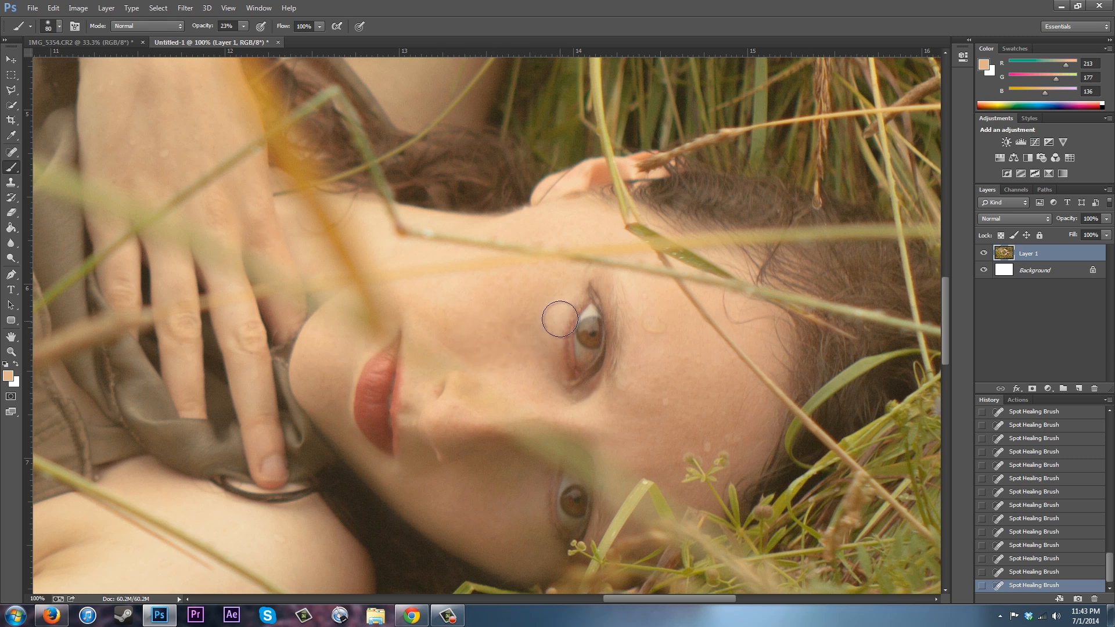
key(bracketleft)
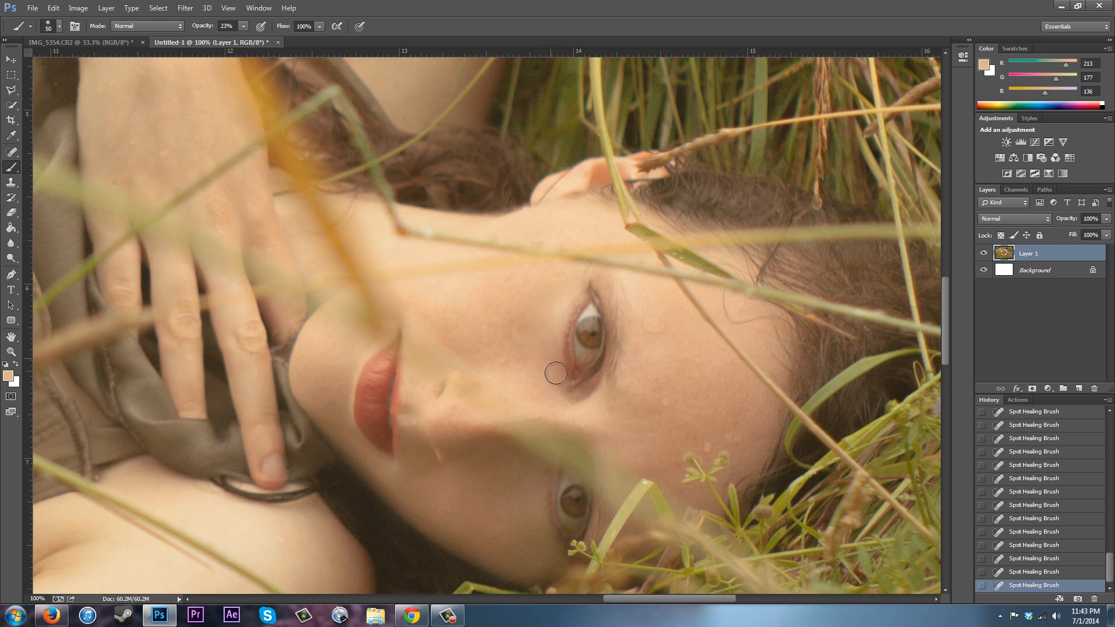
mouse_move(596, 393)
mouse_down()
mouse_move(577, 400)
mouse_move(607, 395)
mouse_up()
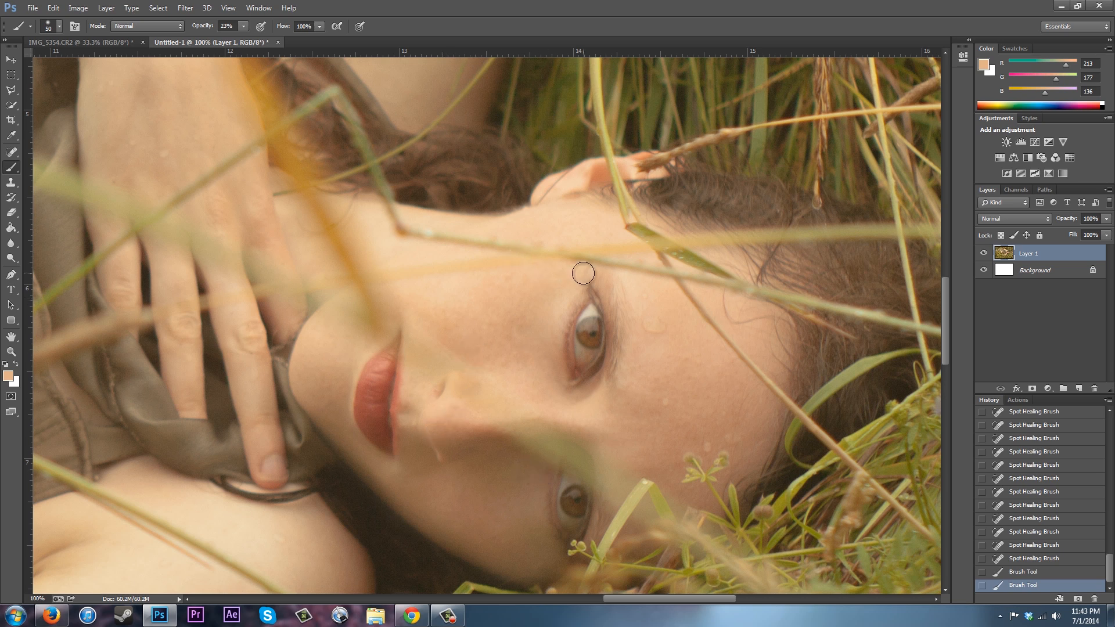
Heal the mark beyond the outer corner of the upper eye with the Spot Healing Brush at 9 px
click(11, 153)
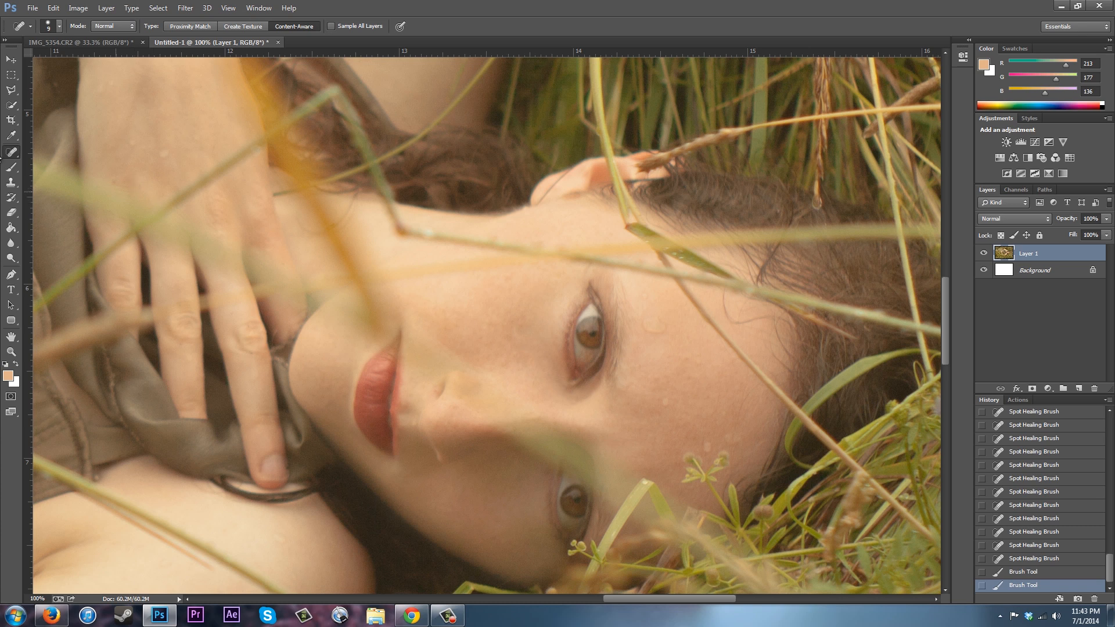
click(587, 271)
drag(949, 329, 946, 351)
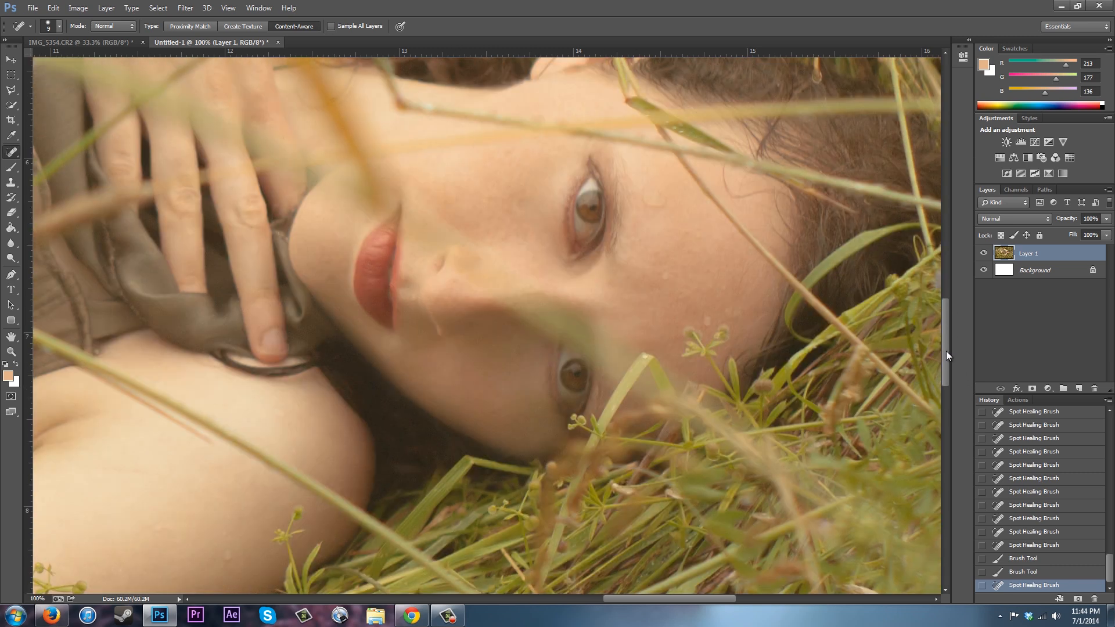
Sample the light tone from the white of the upper eye and set the Brush to 11% opacity
key(i)
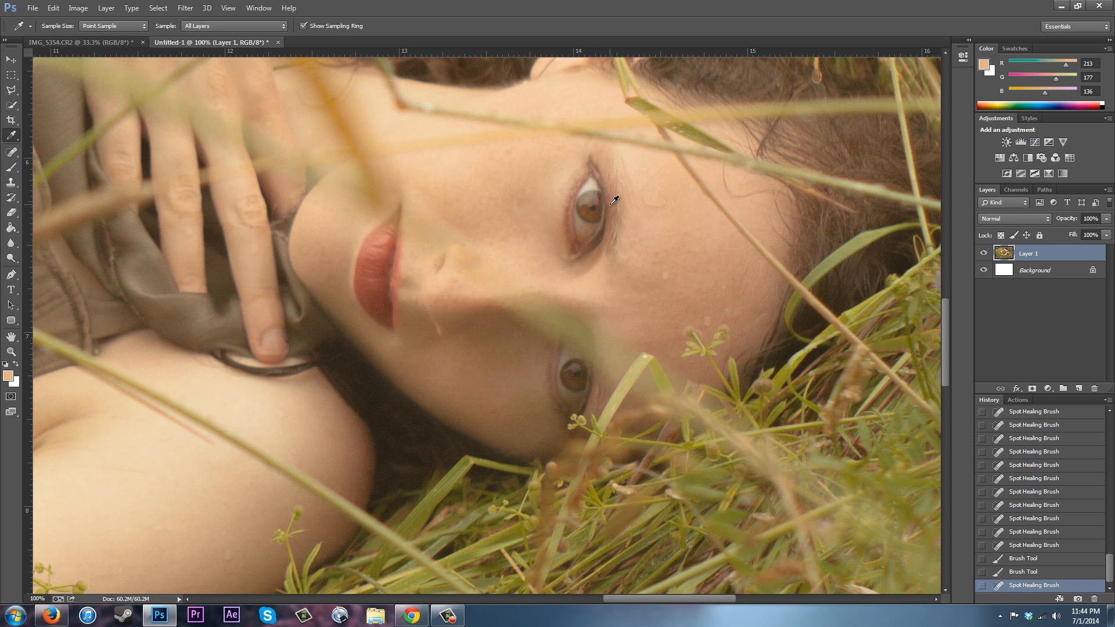
key(ctrl+plus)
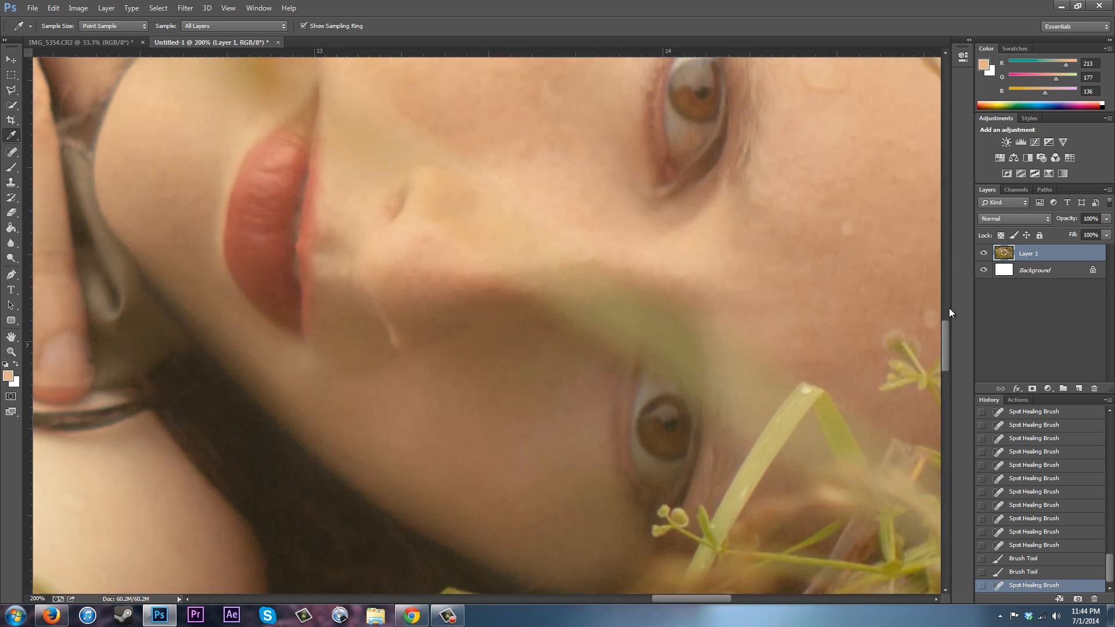
drag(946, 322, 947, 314)
click(693, 155)
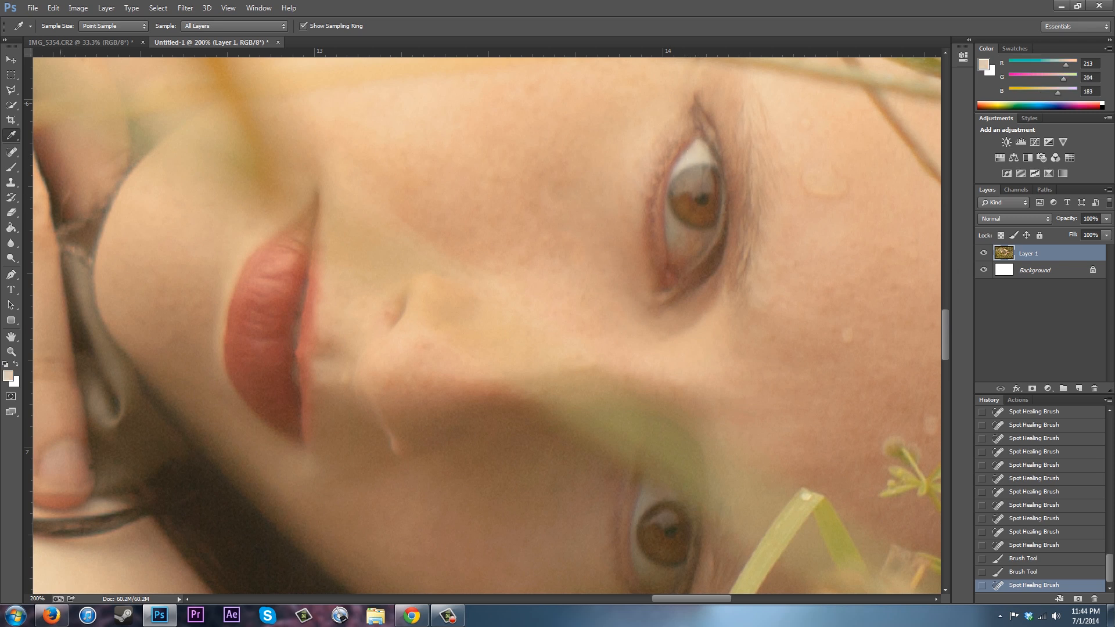
click(11, 168)
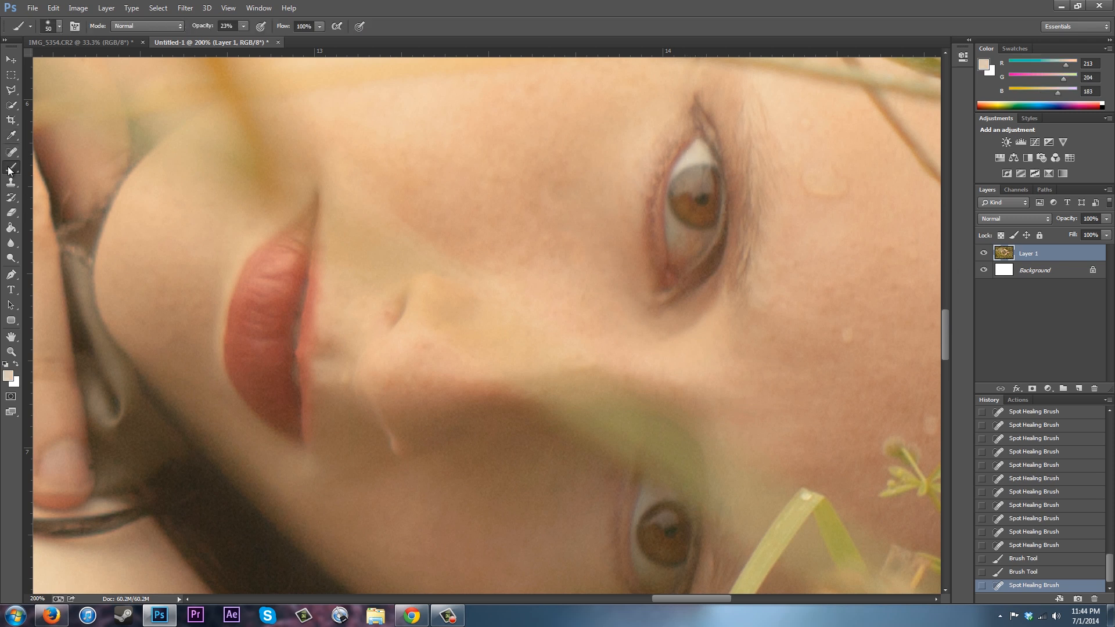
click(244, 26)
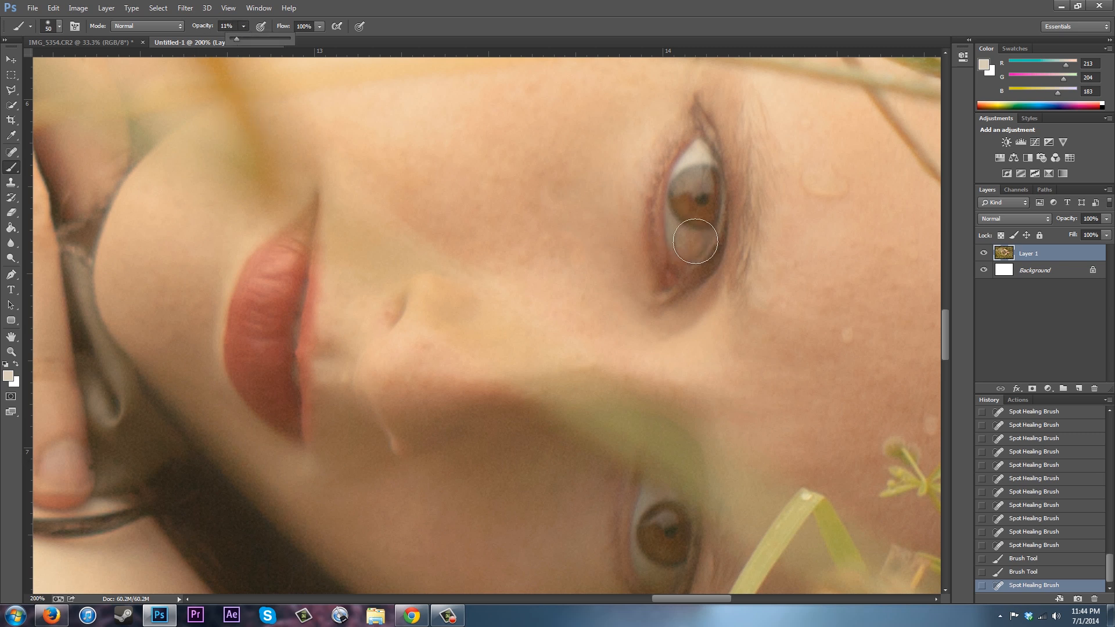
Paint the sampled tone over the inner white of the upper eye with a 15 px Brush
key(bracketleft)
key(bracketleft)
key(bracketleft)
key(bracketleft)
key(bracketleft)
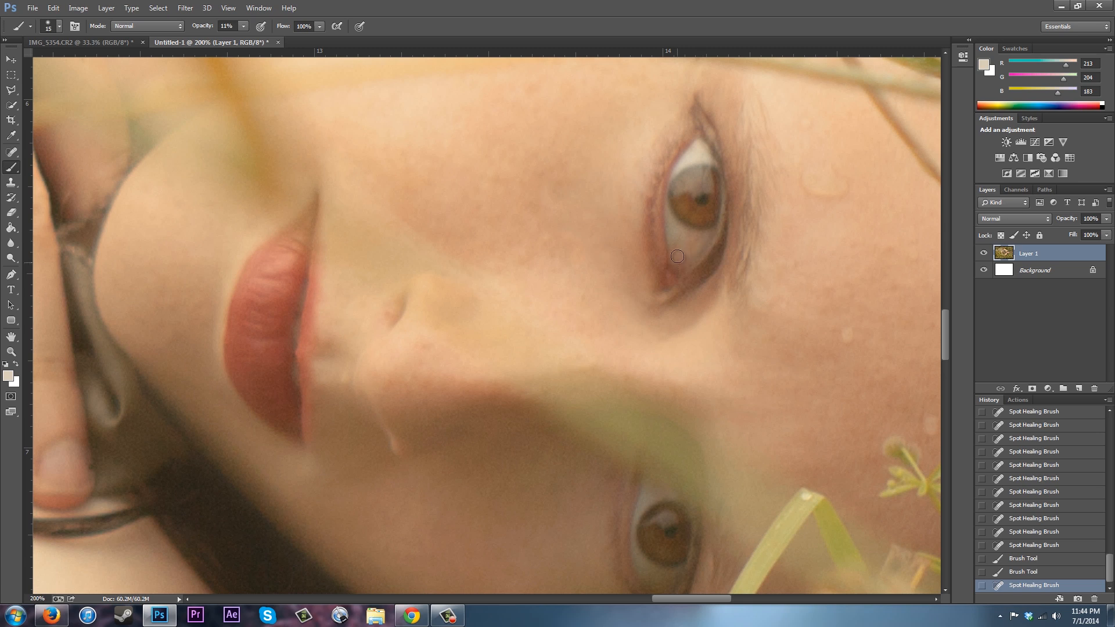
click(694, 248)
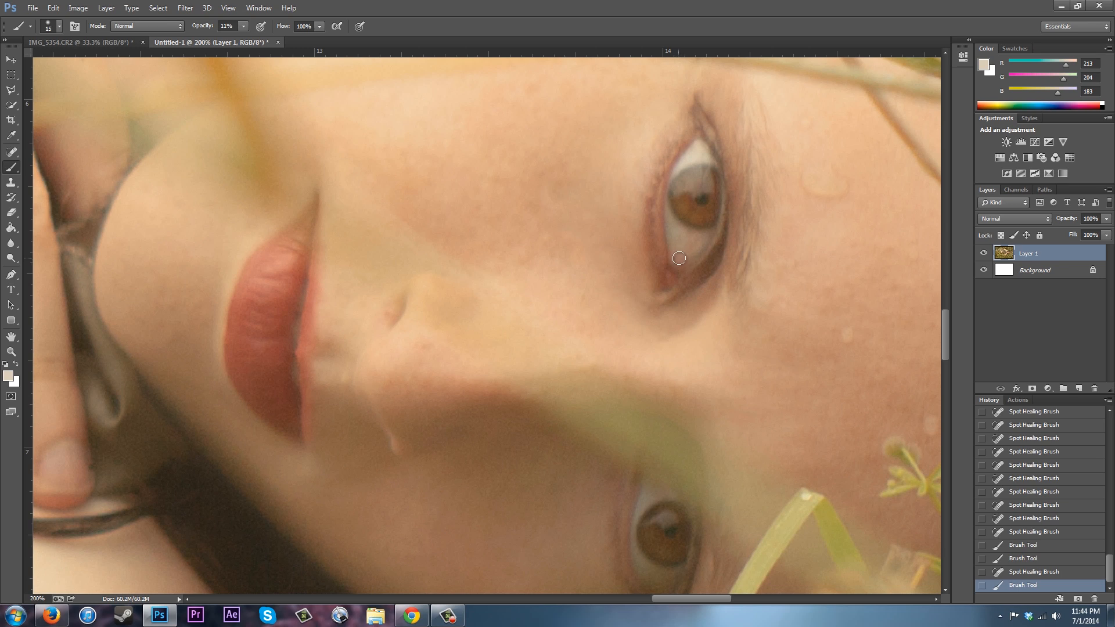
click(692, 248)
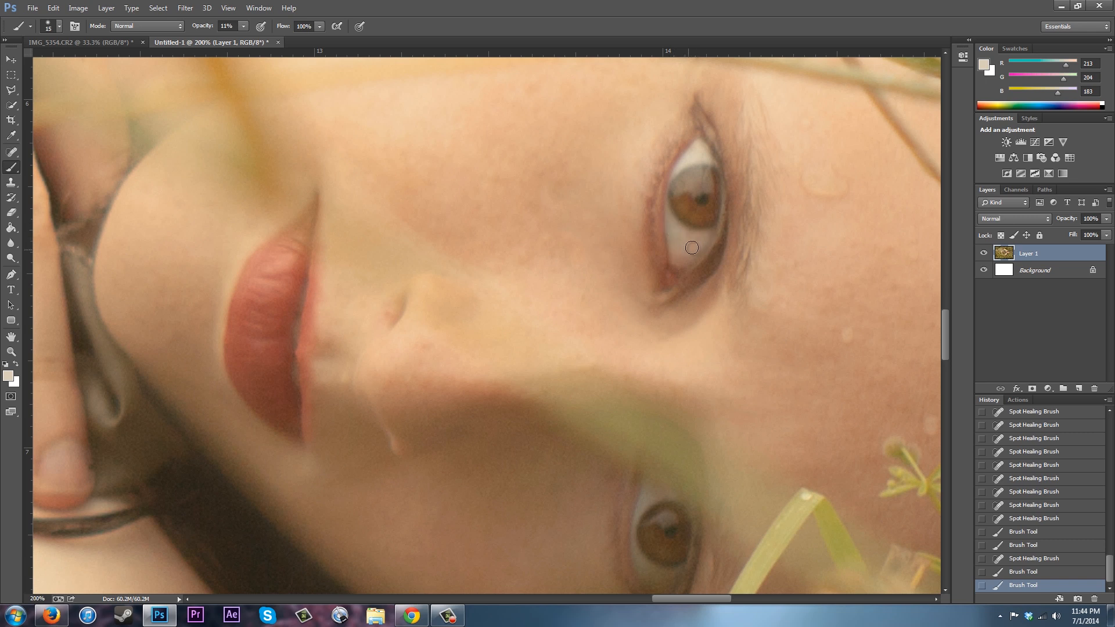
mouse_move(691, 248)
mouse_down()
mouse_move(677, 259)
mouse_move(692, 249)
mouse_up()
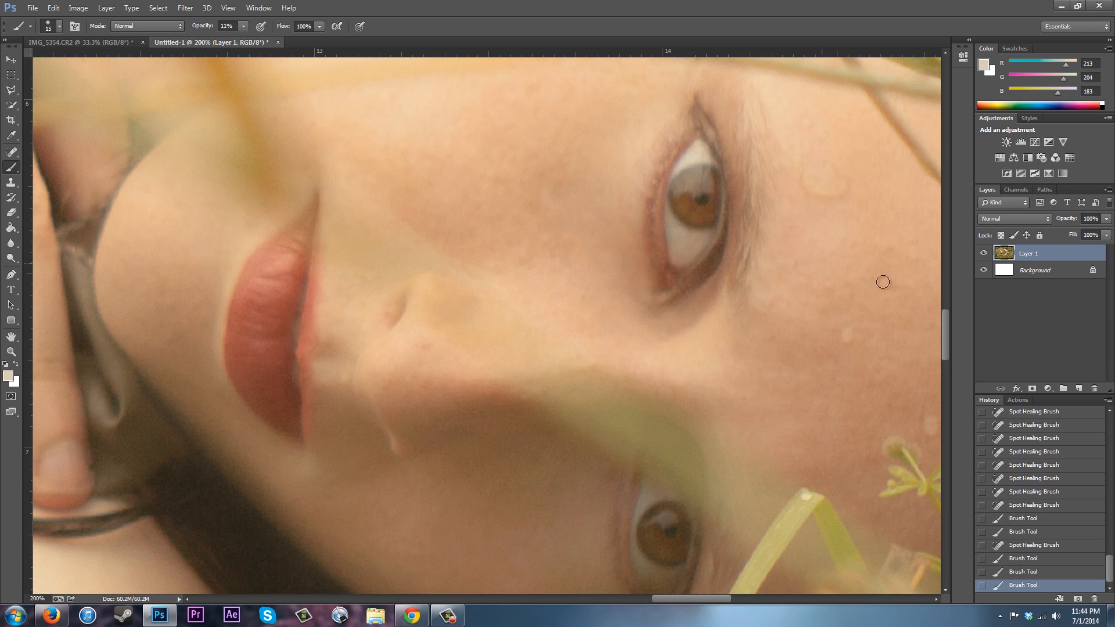
Sample the lower eye's white and paint it over the white around the iris with a 10 px Brush
drag(946, 319, 943, 344)
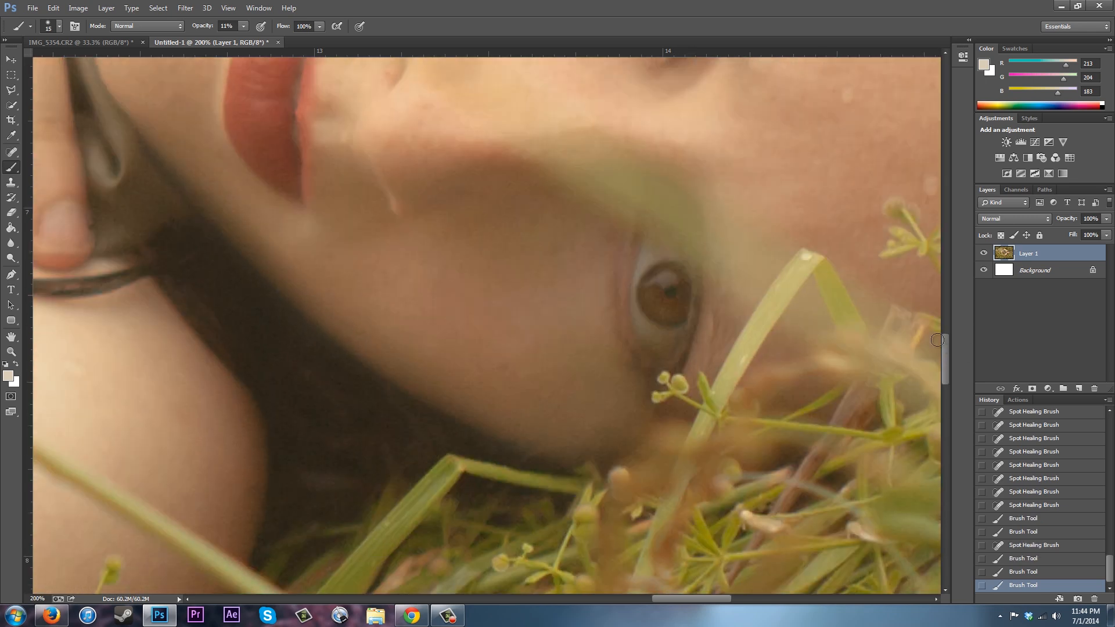
click(11, 136)
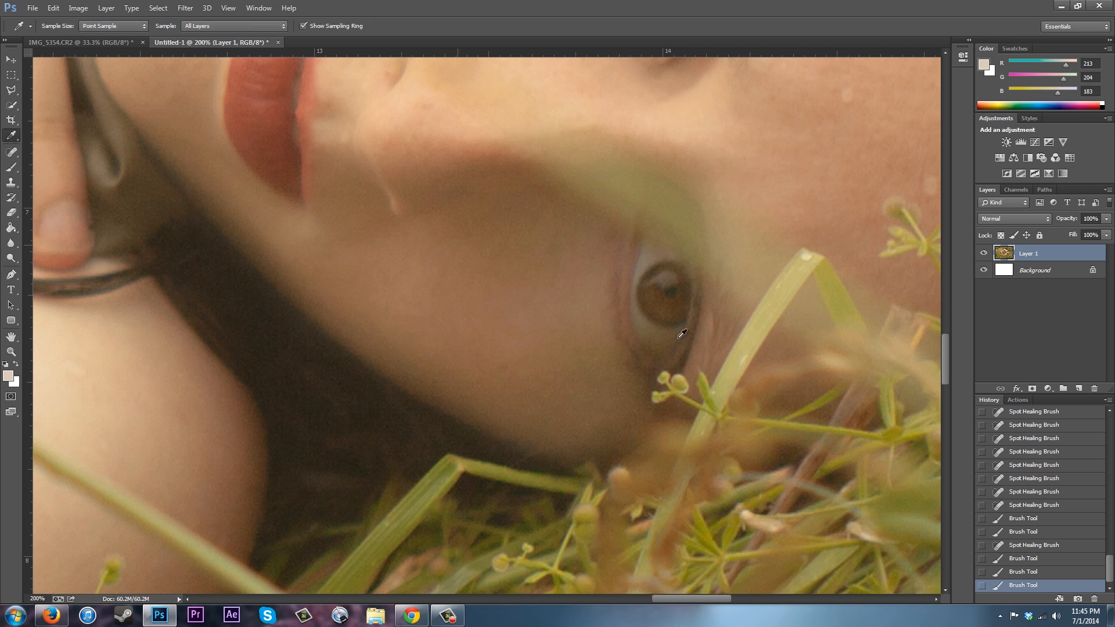
click(642, 267)
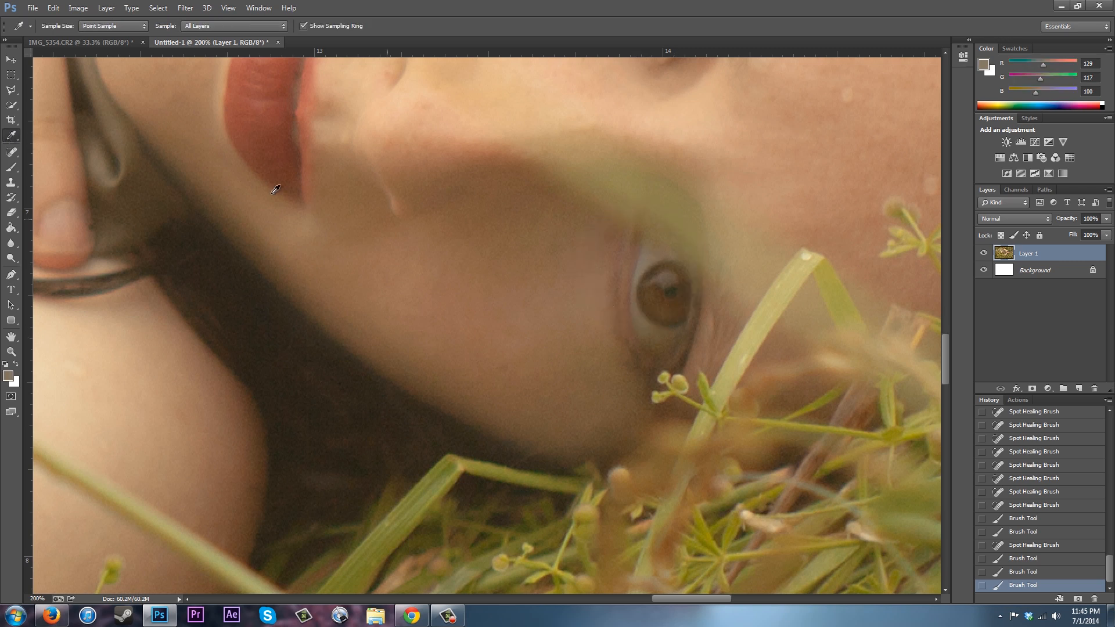
click(11, 167)
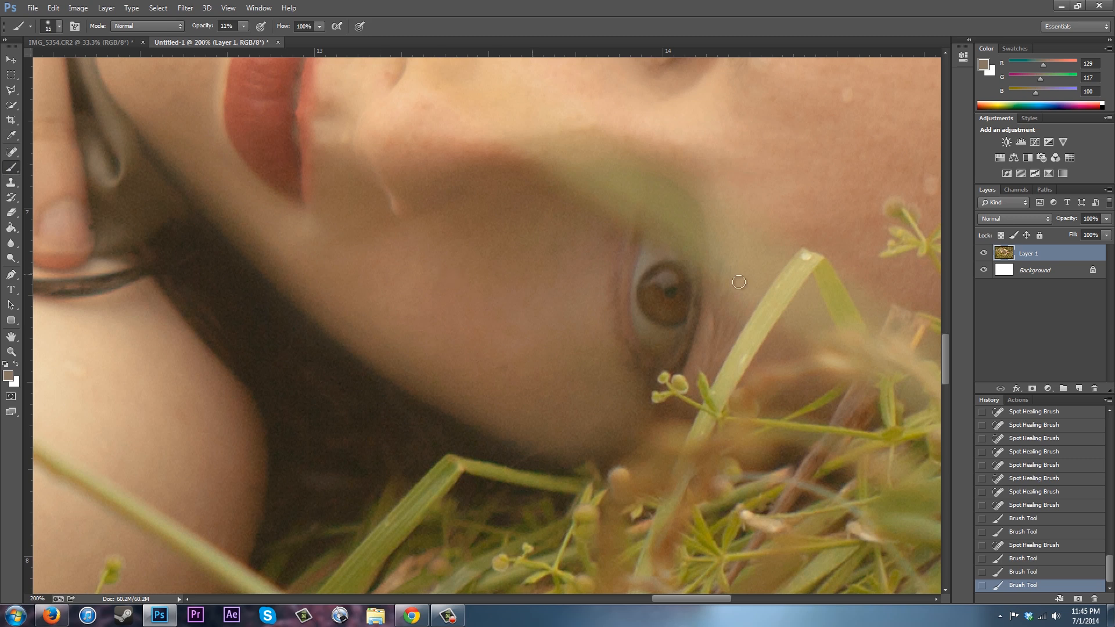
key(bracketleft)
drag(655, 257, 649, 261)
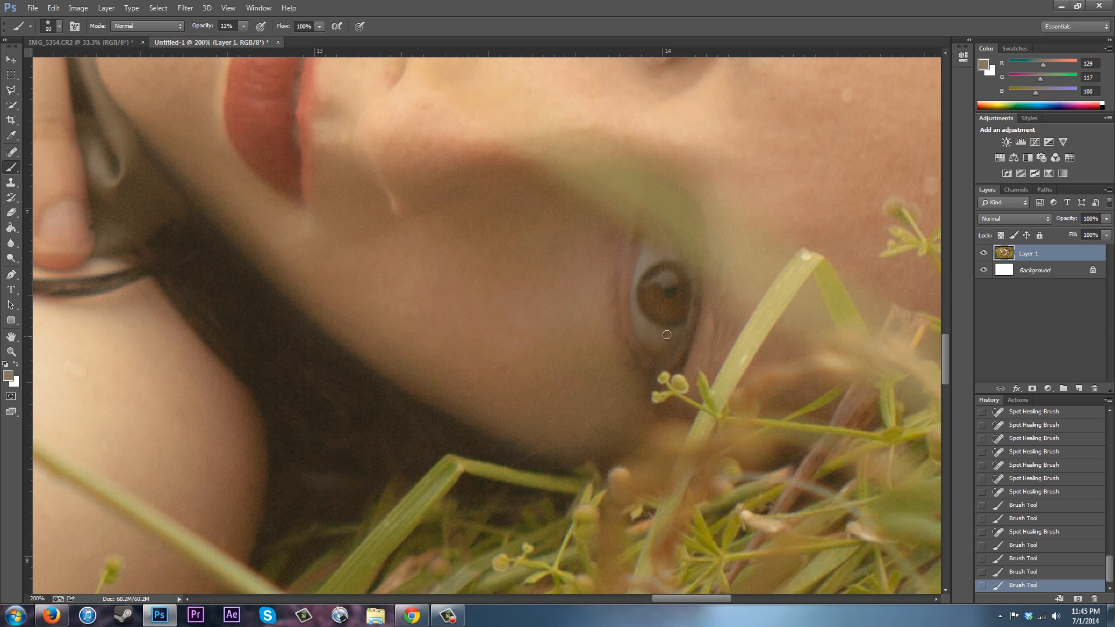
drag(664, 335, 650, 332)
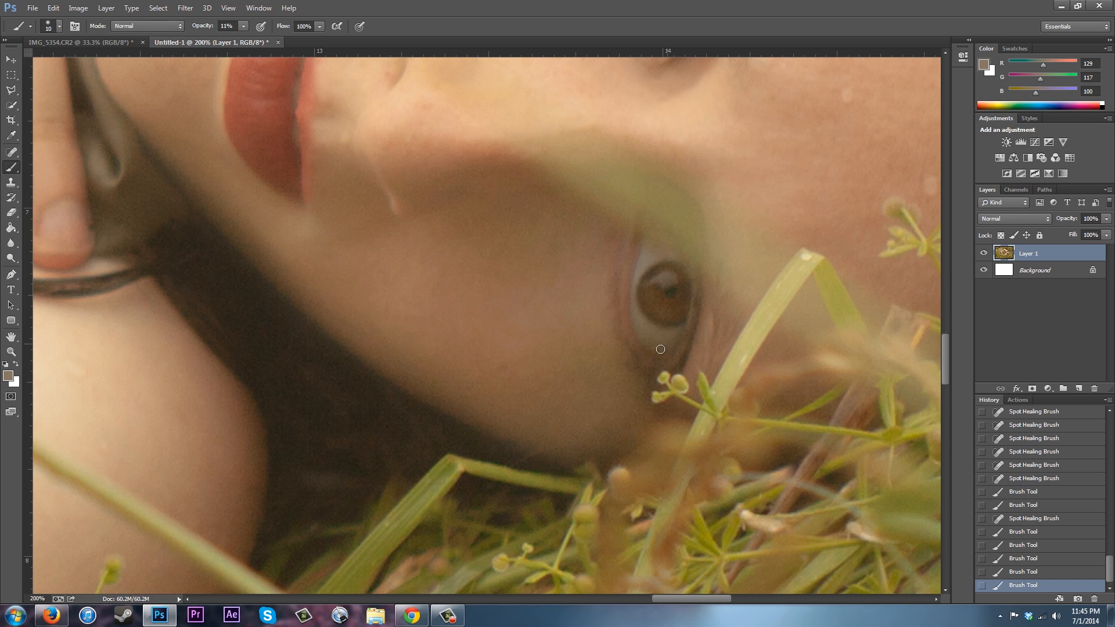
mouse_move(652, 347)
mouse_down()
mouse_move(676, 334)
mouse_move(670, 346)
mouse_move(642, 329)
mouse_move(661, 346)
mouse_move(670, 337)
mouse_up()
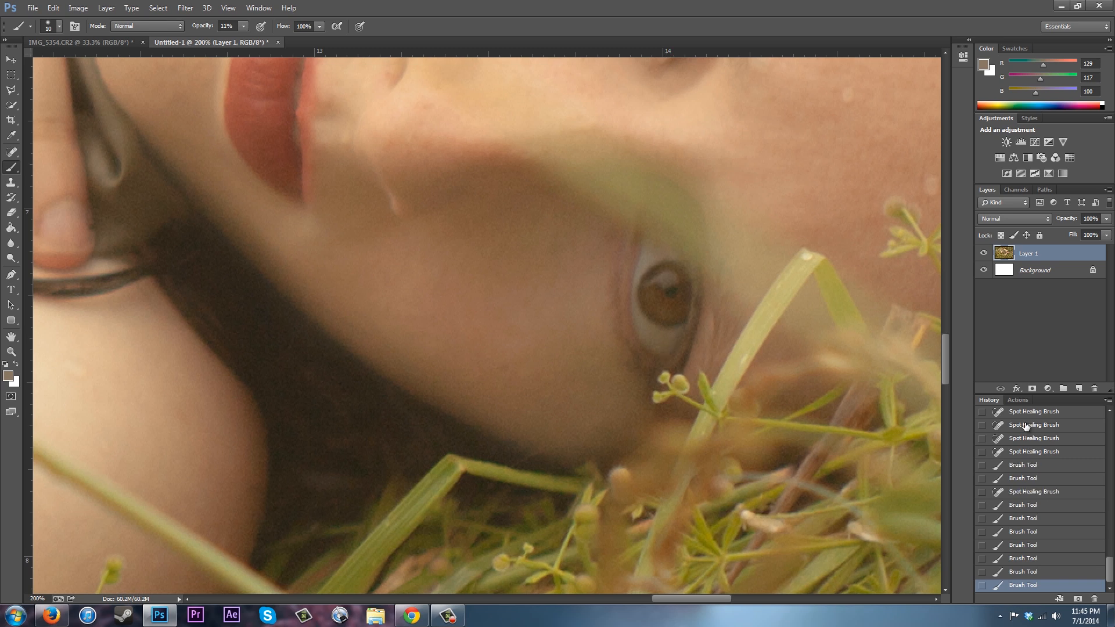
Compare the face before and after the eye-white painting using the history states, ending on the latest one
key(ctrl+minus)
key(ctrl+minus)
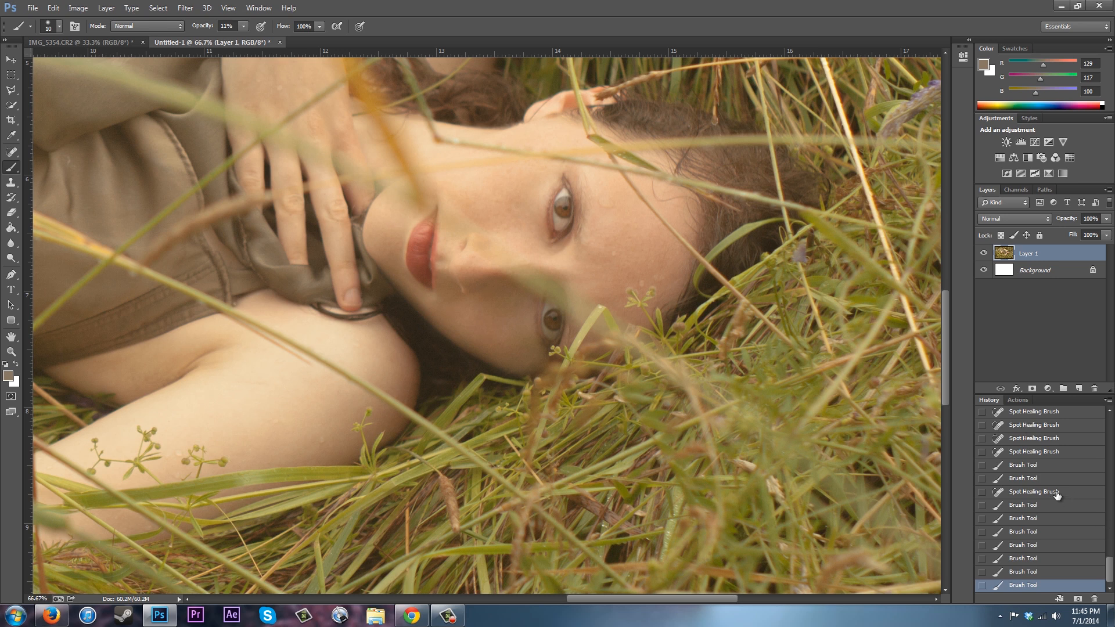
click(1033, 492)
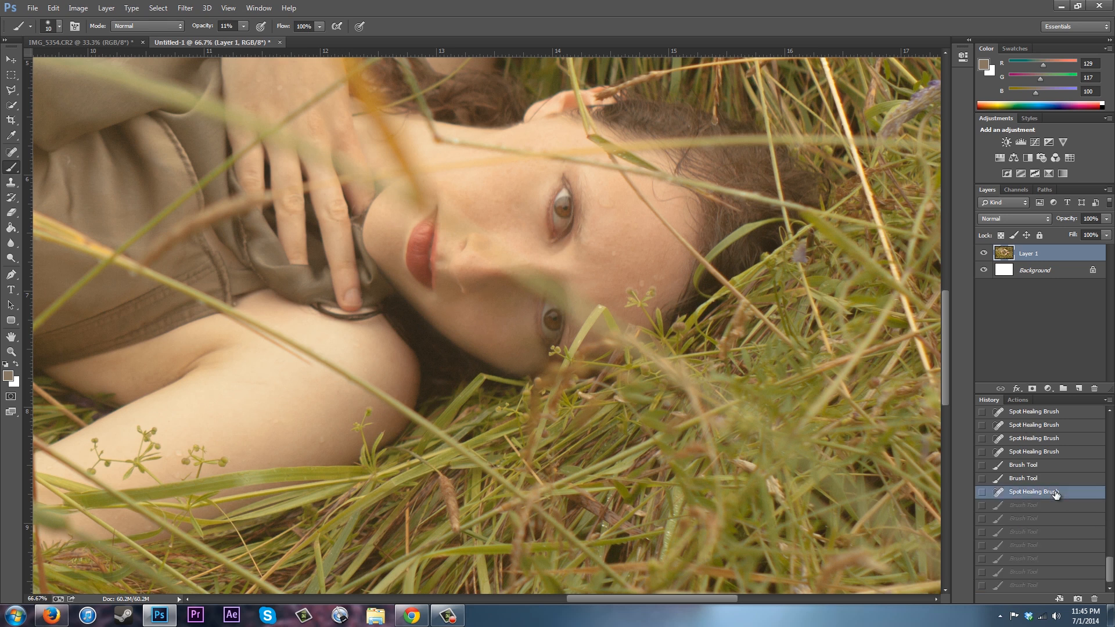
click(1022, 585)
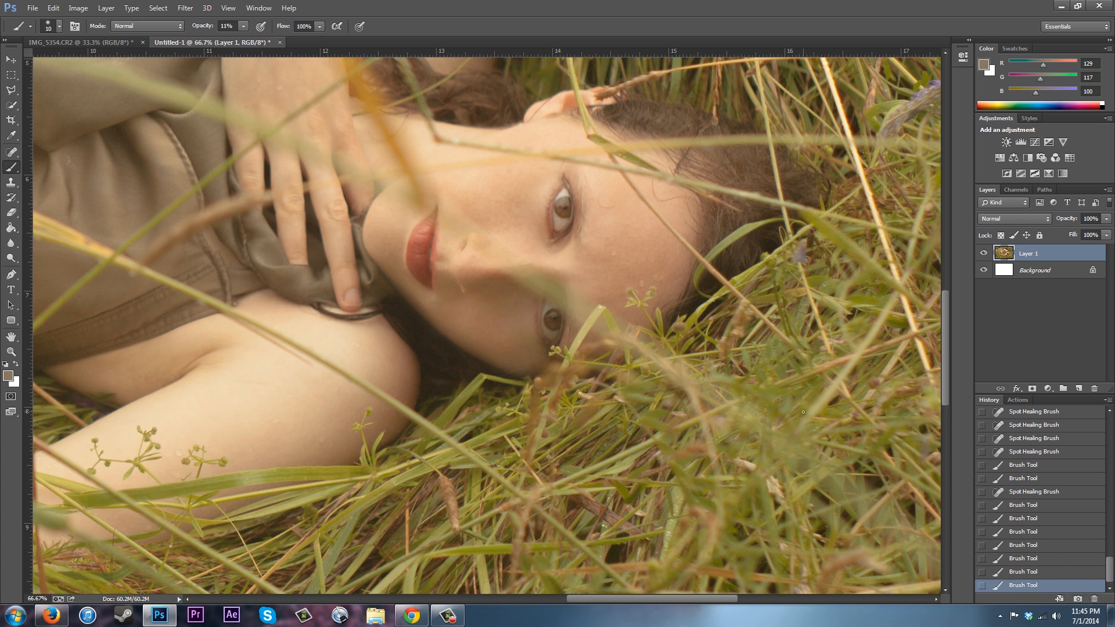
Lighten the upper eye's iris with the Dodge Tool at 20 px, Midtones range and 5% exposure
click(11, 258)
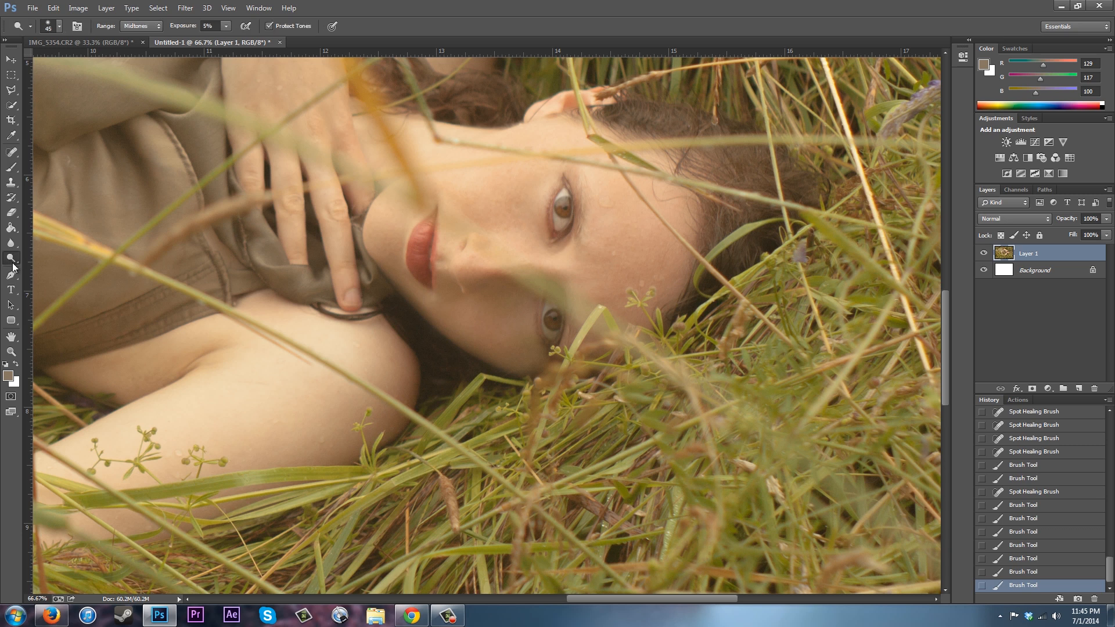
right_click(12, 263)
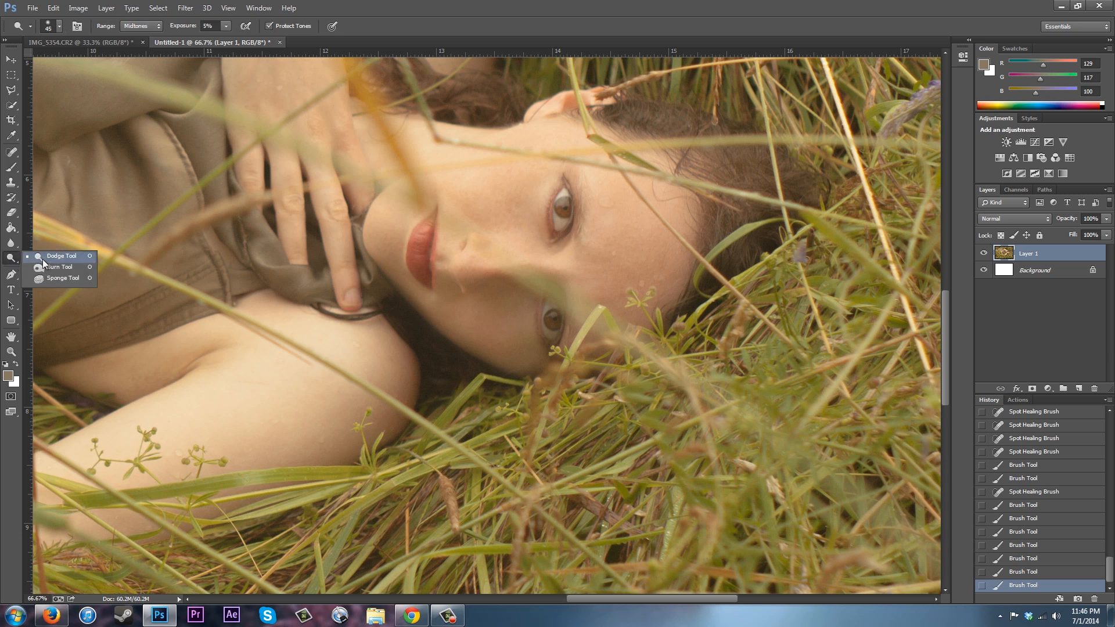
click(48, 258)
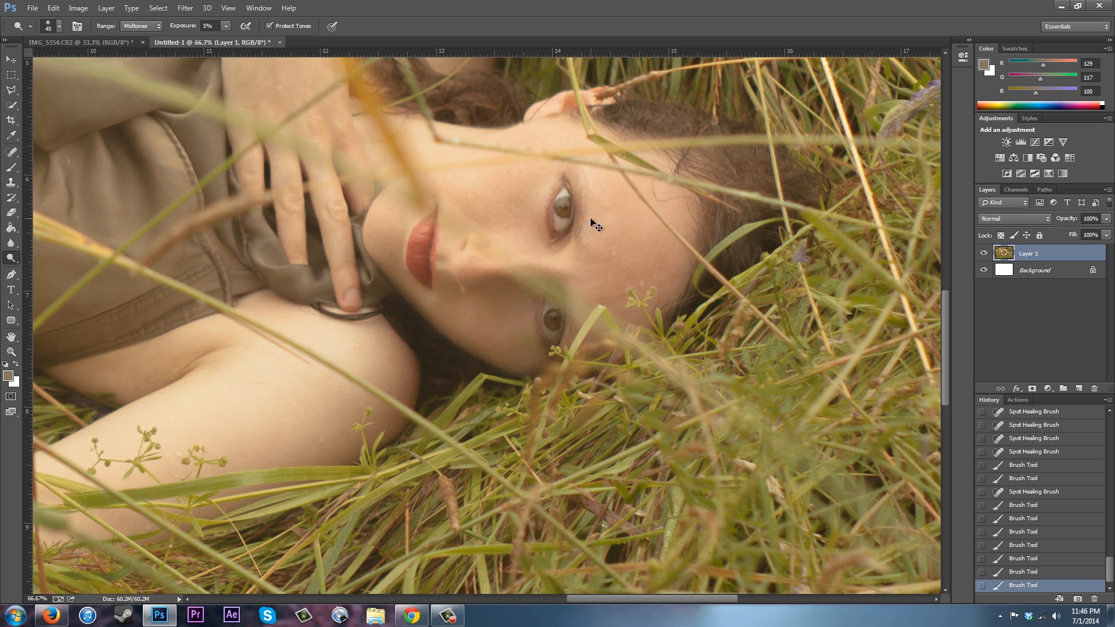
key(ctrl+plus)
key(ctrl+plus)
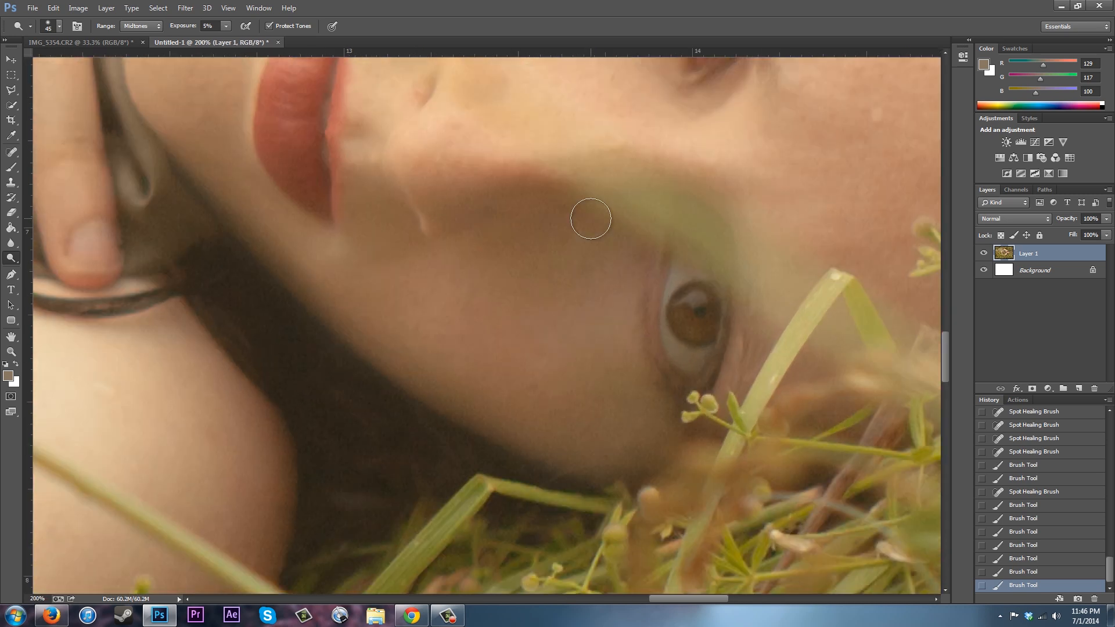
drag(946, 342, 944, 322)
key(bracketleft)
key(bracketleft)
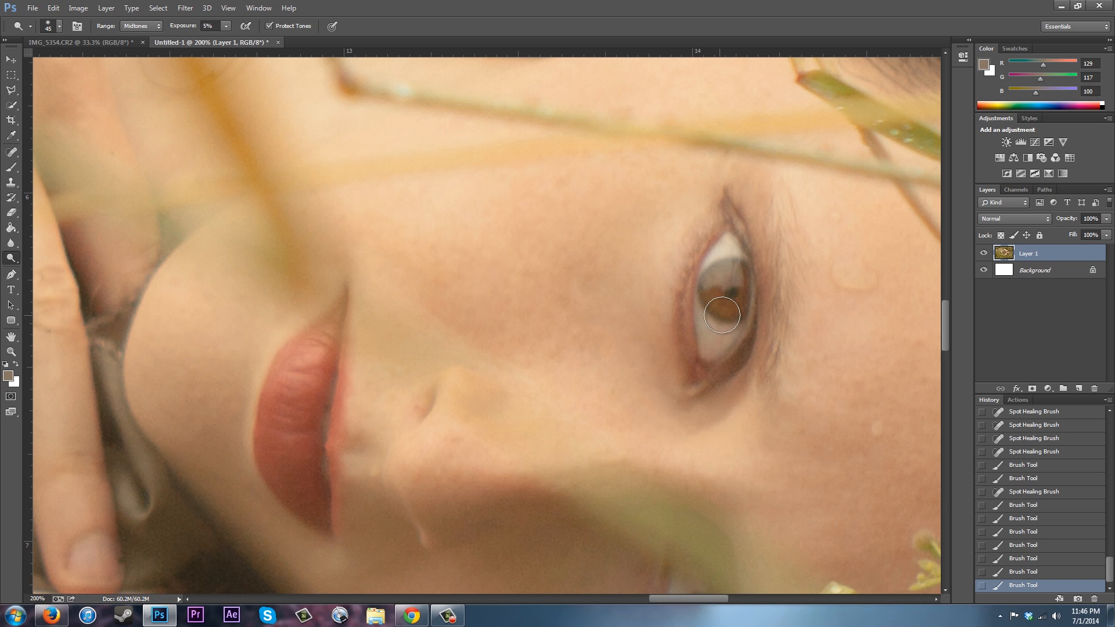
key(bracketleft)
key(bracketleft)
key(bracketright)
mouse_move(723, 275)
mouse_down()
mouse_move(724, 303)
mouse_move(715, 287)
mouse_move(722, 276)
mouse_move(725, 307)
mouse_up()
Lighten the lower eye's iris with the same Dodge settings
mouse_move(945, 318)
mouse_down()
mouse_move(945, 341)
mouse_move(945, 332)
mouse_up()
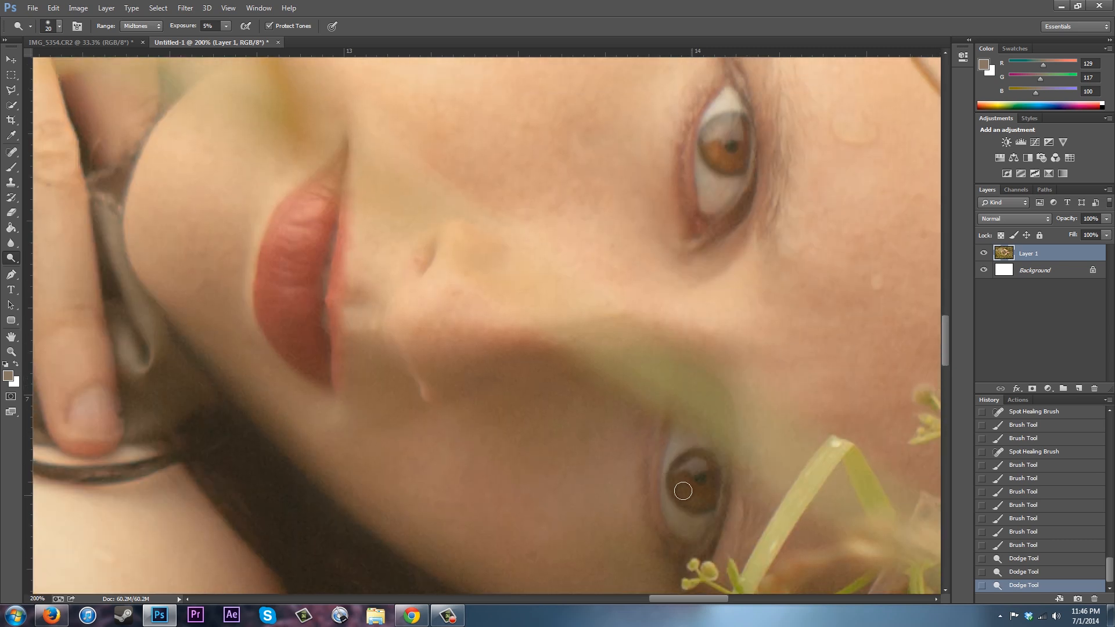
drag(682, 479, 690, 494)
drag(691, 493, 695, 462)
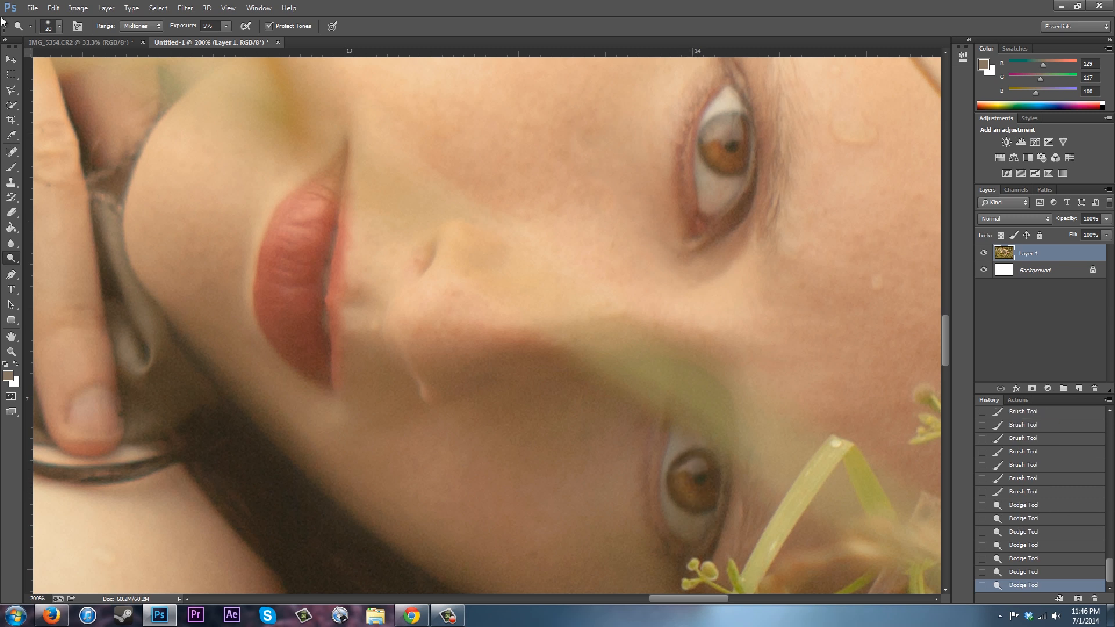
Set the Dodge range to Highlights, try a 15 px stroke on the upper iris, compare it, and step back to before it
click(144, 26)
key(bracketleft)
click(721, 144)
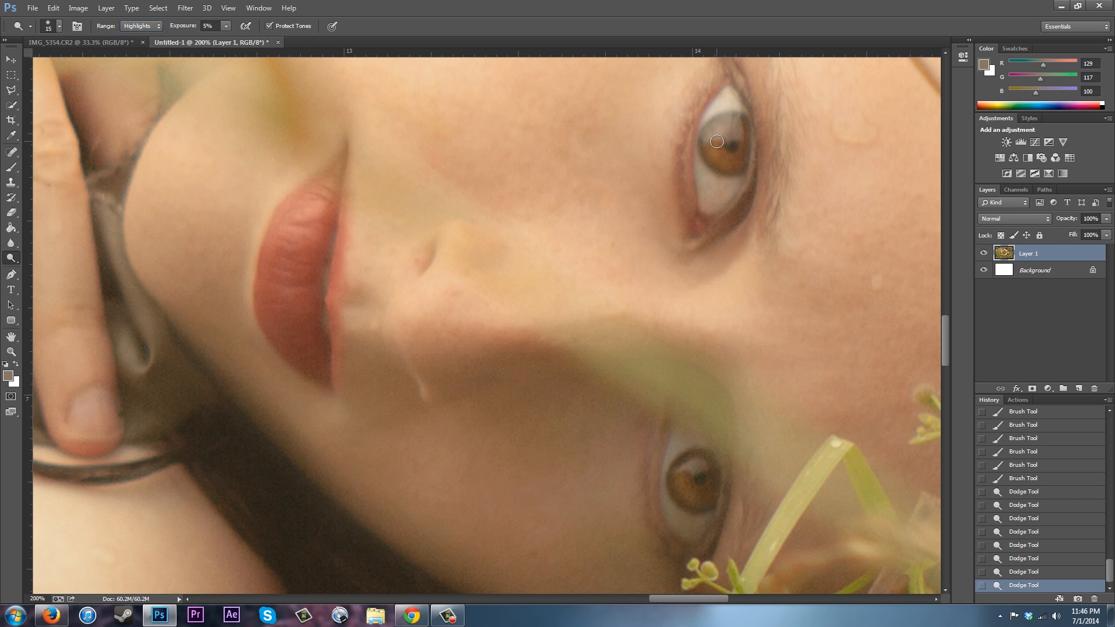
click(1036, 573)
click(1034, 587)
click(1029, 577)
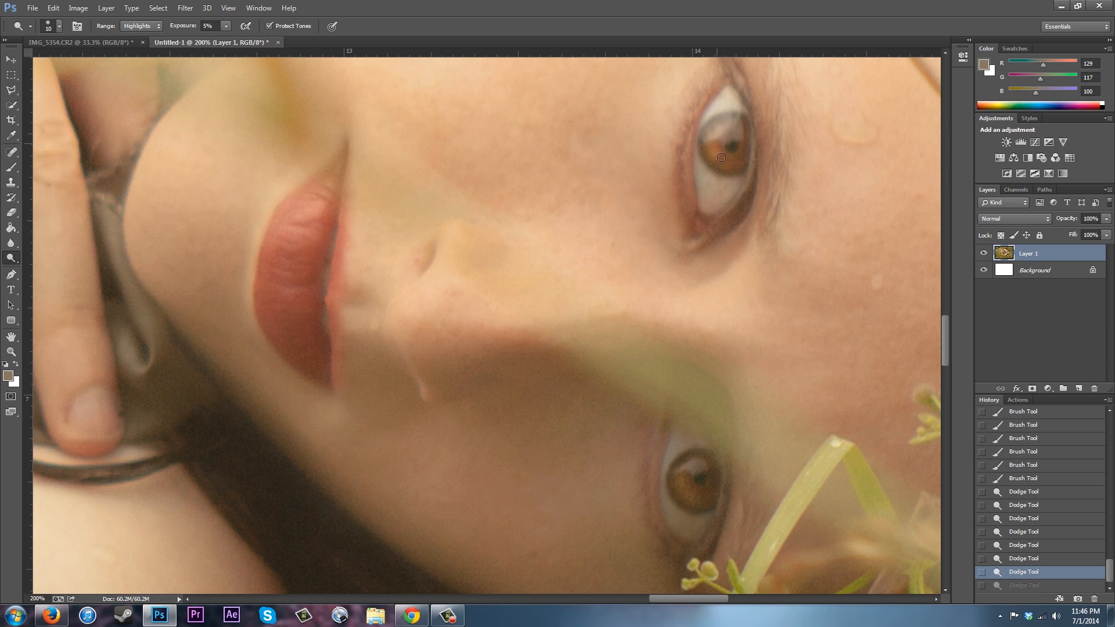
Brighten the highlights of both irises with the Dodge Tool at 10 px and check the eyes from a wider view
drag(715, 149, 737, 126)
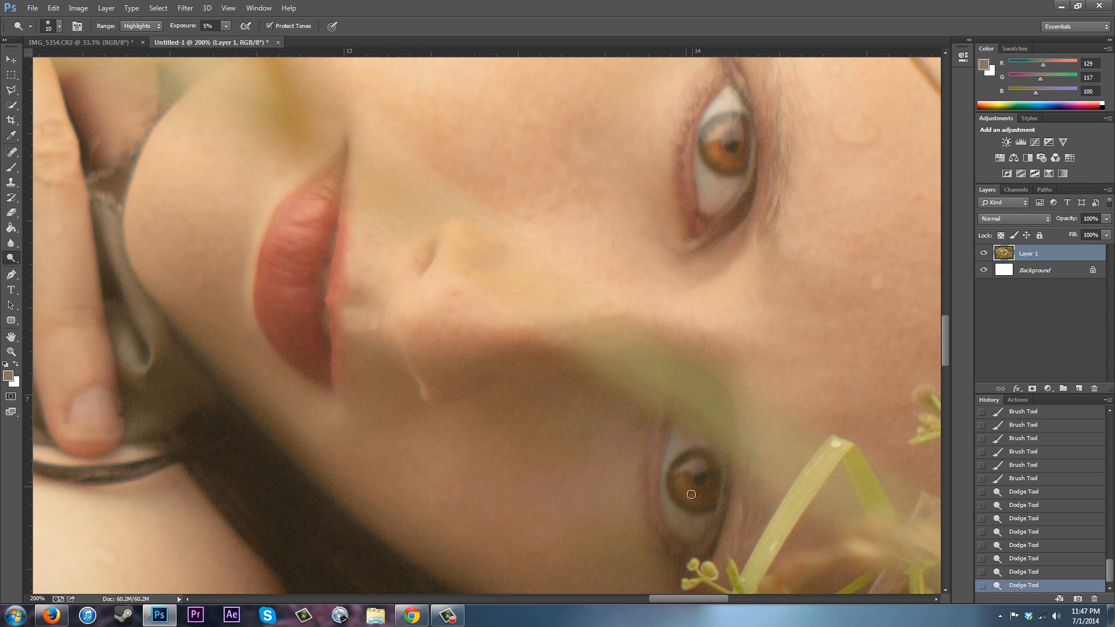
click(693, 460)
key(ctrl+minus)
key(ctrl+minus)
key(ctrl+minus)
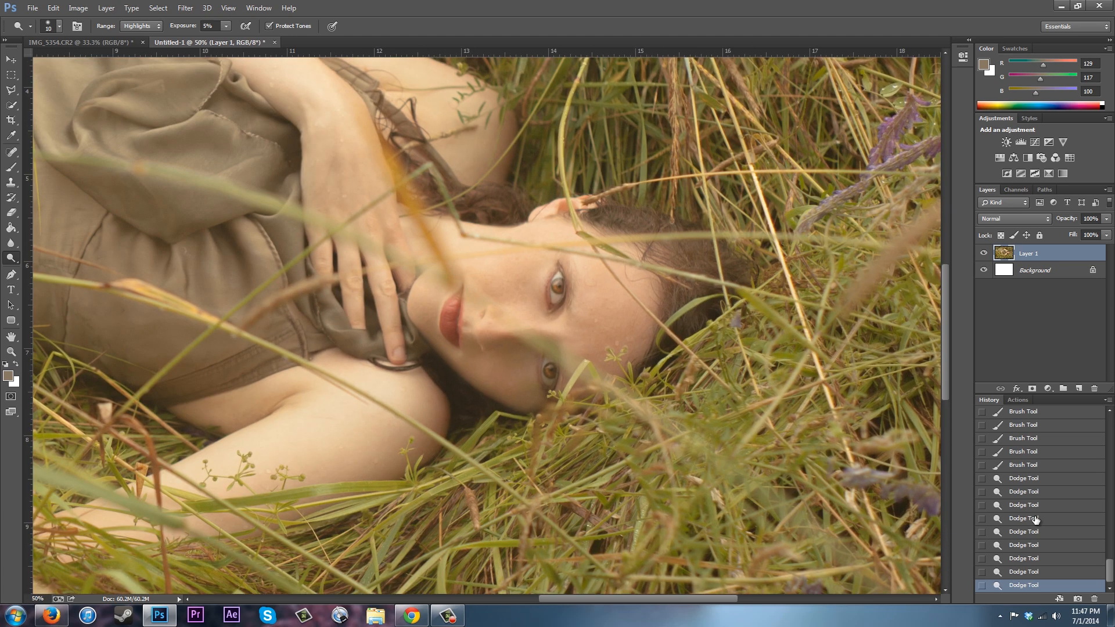
Set an early Dodge state as the History Brush source and paint over the upper eye area at 500 px and 19% opacity
key(ctrl+plus)
key(ctrl+plus)
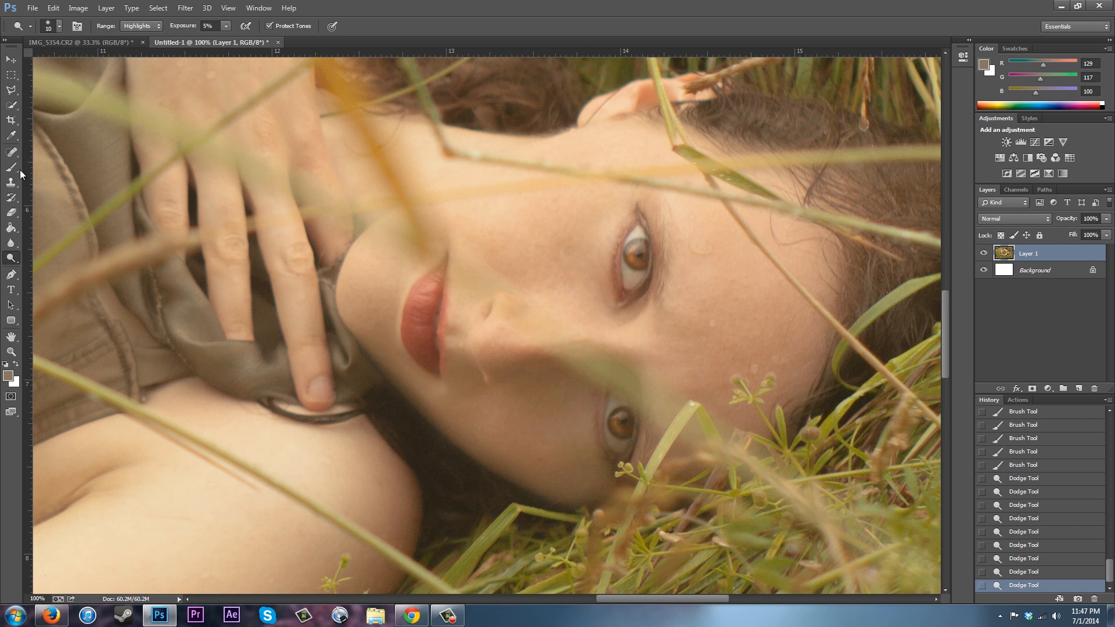
click(982, 492)
click(11, 199)
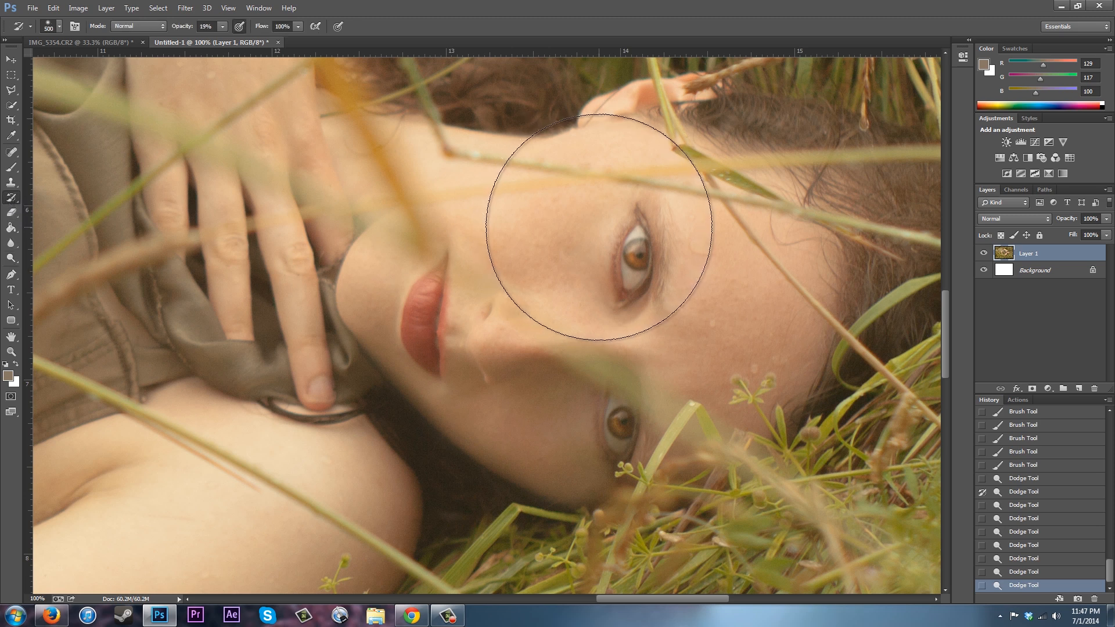
drag(598, 227, 618, 211)
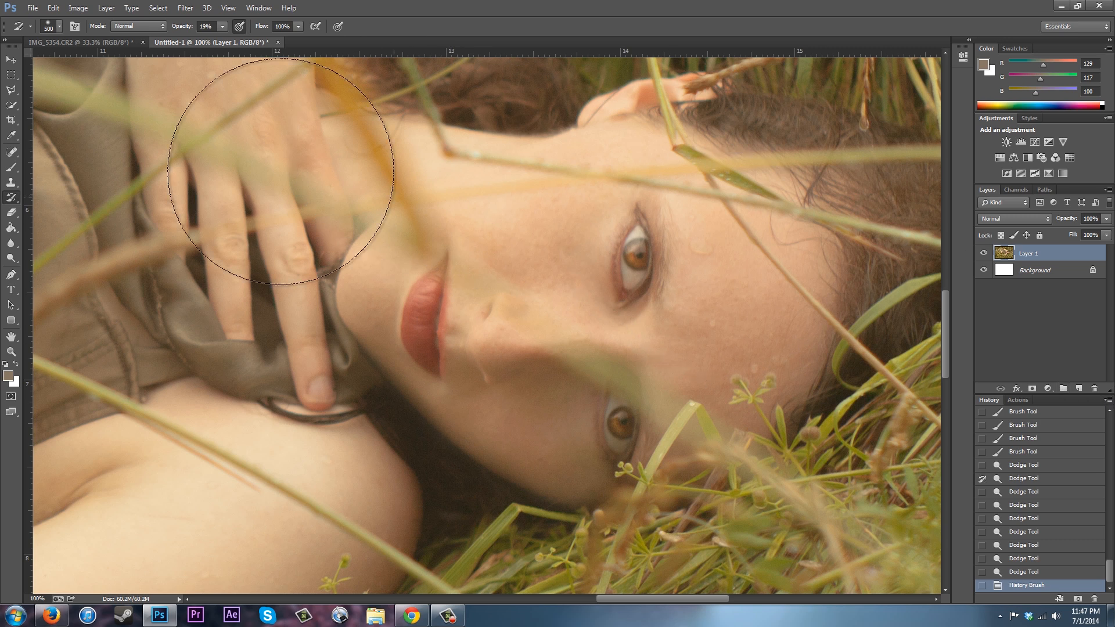
Switch to the Dodge Tool with the Midtones range, try a dab on the upper cheek, enlarge the brush, and step back to before the dab
click(14, 260)
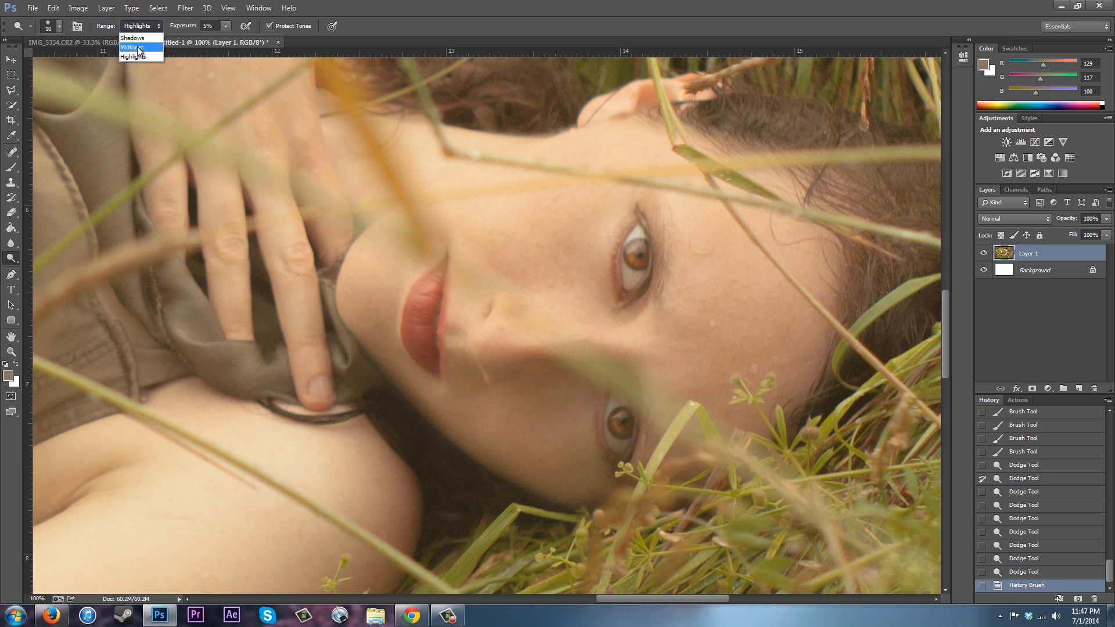
click(139, 47)
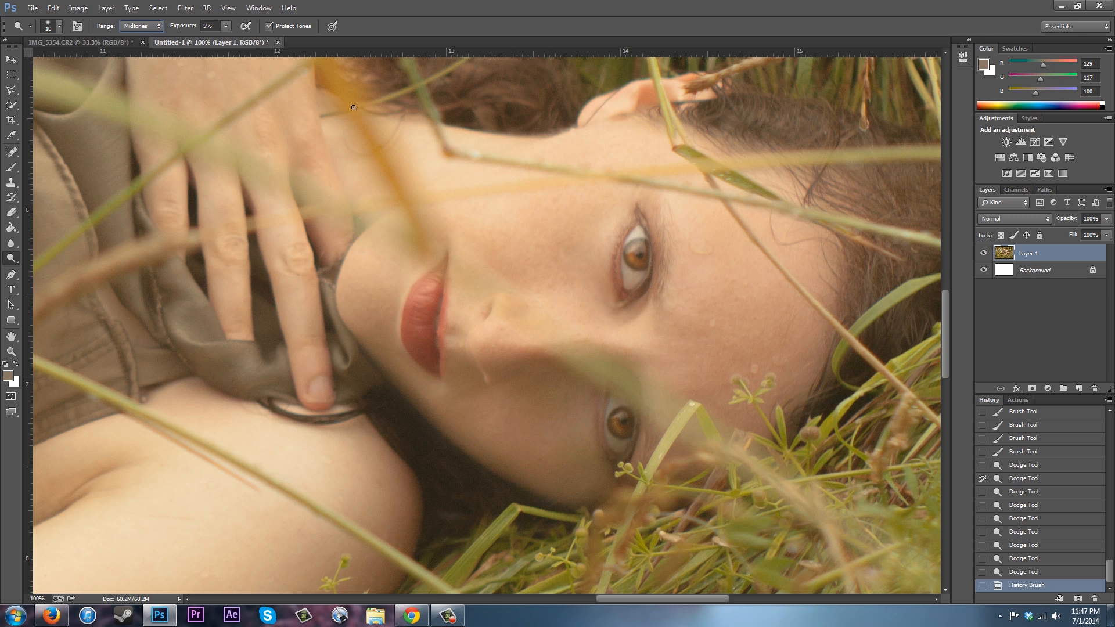
click(576, 218)
key(bracketright)
key(bracketright)
key(bracketright)
key(bracketright)
key(bracketright)
key(bracketright)
key(bracketright)
key(bracketright)
key(bracketright)
key(bracketright)
key(bracketright)
key(bracketright)
key(bracketright)
key(bracketright)
key(bracketright)
key(bracketright)
key(bracketright)
key(bracketright)
key(bracketright)
key(bracketright)
click(1026, 573)
Lighten the midtones on both sides of the forehead with the Dodge Tool at 150 px and 5% exposure
key(bracketleft)
key(bracketleft)
key(bracketleft)
key(bracketleft)
key(bracketleft)
key(bracketleft)
mouse_move(713, 232)
mouse_down()
mouse_move(757, 247)
mouse_move(785, 278)
mouse_move(783, 346)
mouse_move(761, 382)
mouse_move(758, 242)
mouse_move(739, 210)
mouse_move(701, 210)
mouse_up()
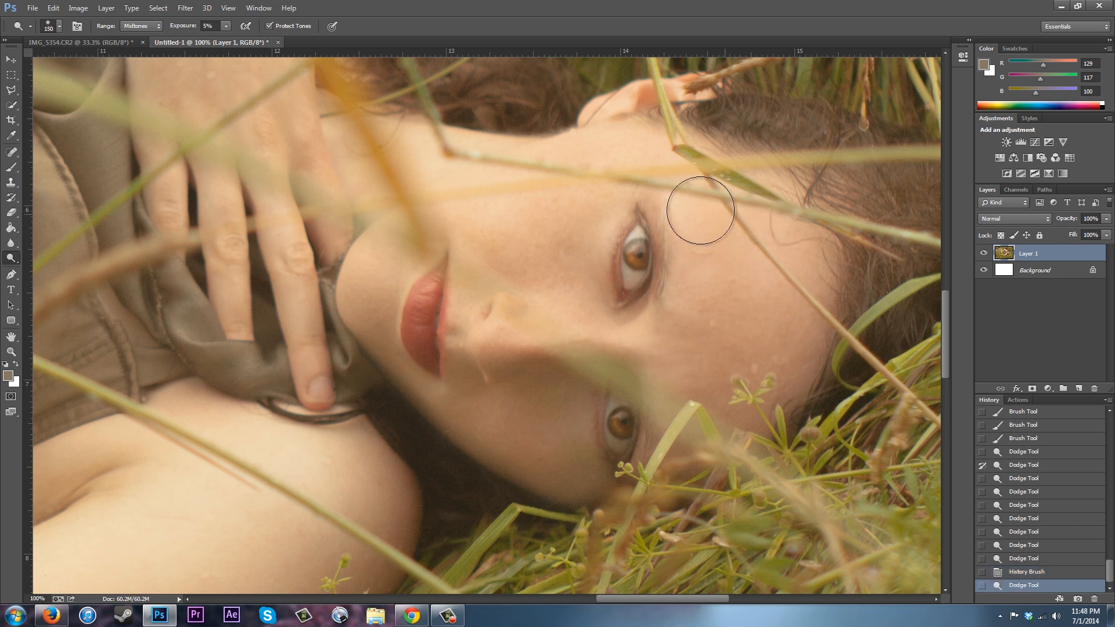
drag(779, 351, 774, 415)
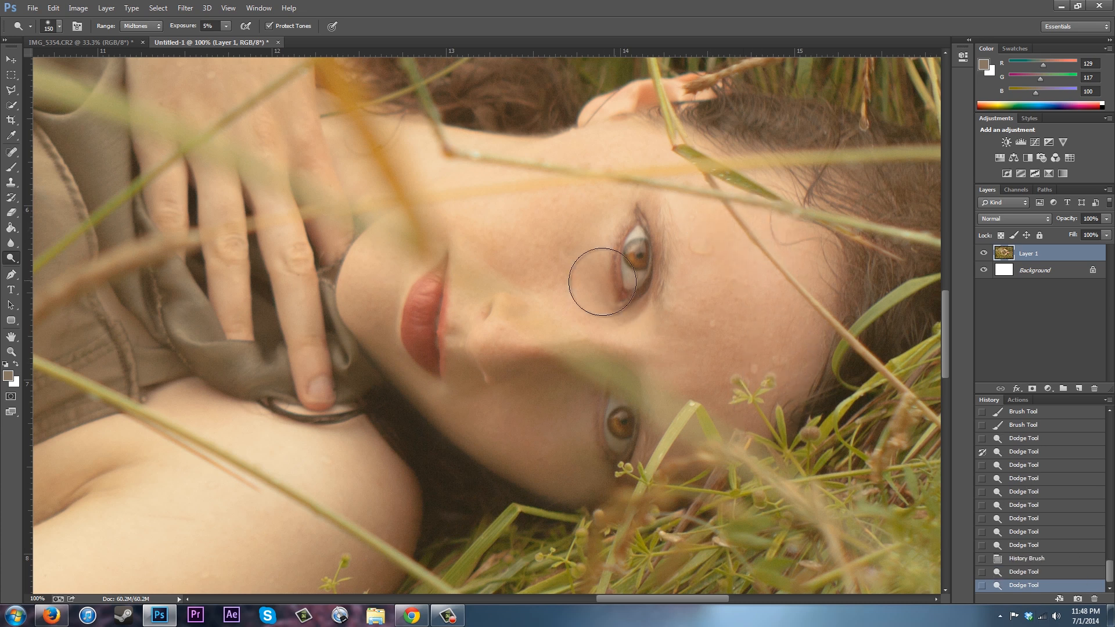
Lighten both cheeks with the 150 px Dodge brush, replacing the stroke on the upper cheek with one closer to the mouth
mouse_move(488, 427)
mouse_down()
mouse_move(518, 451)
mouse_move(542, 375)
mouse_up()
drag(544, 197, 547, 228)
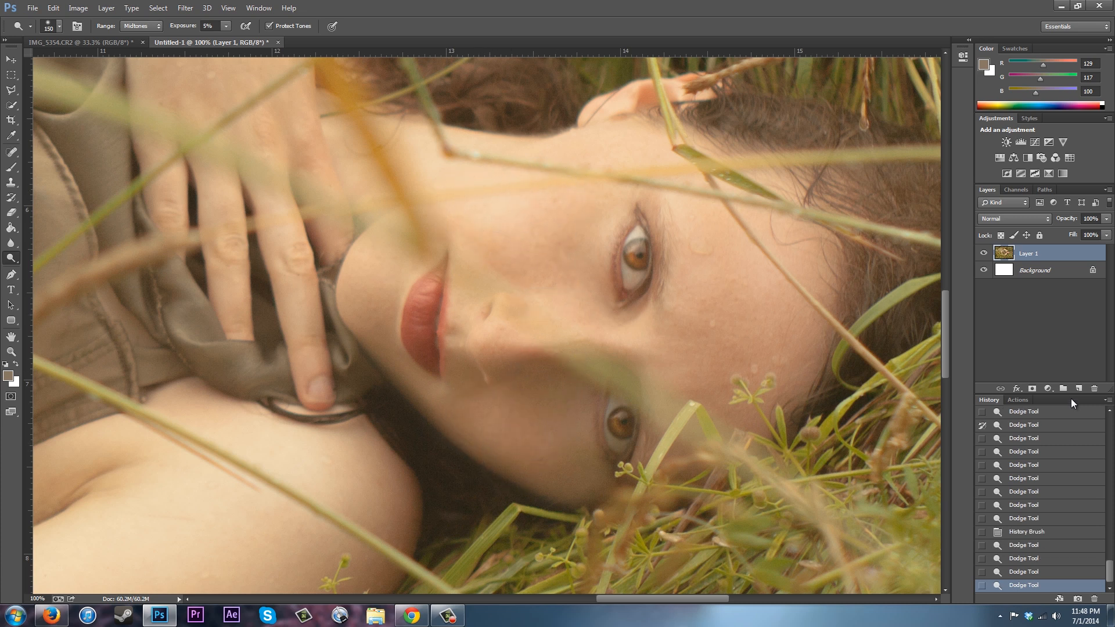
click(1012, 572)
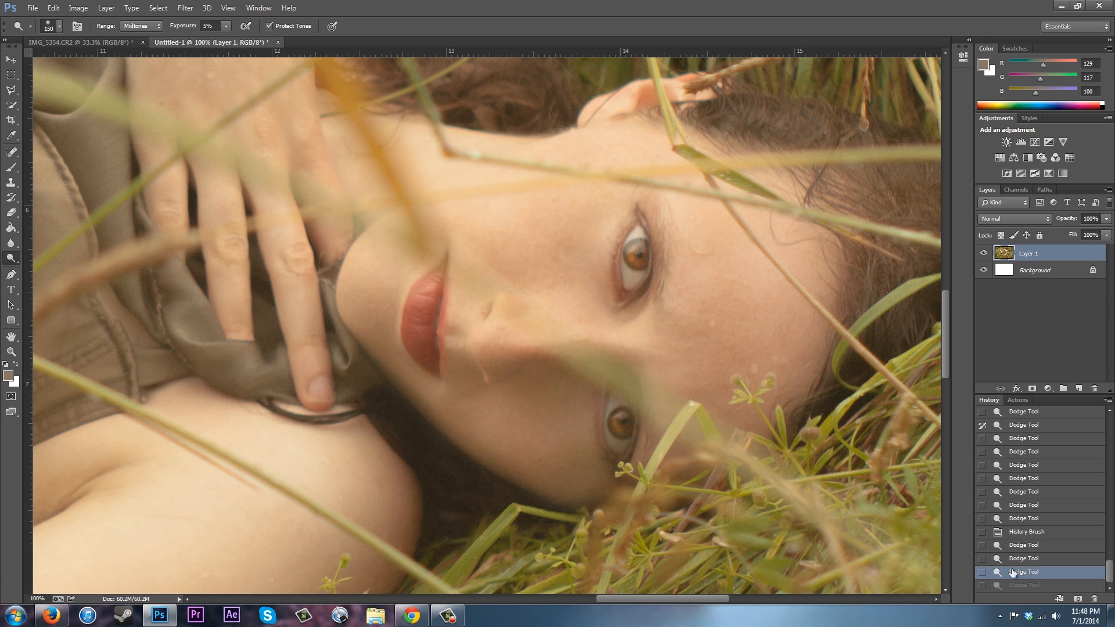
drag(472, 219, 496, 221)
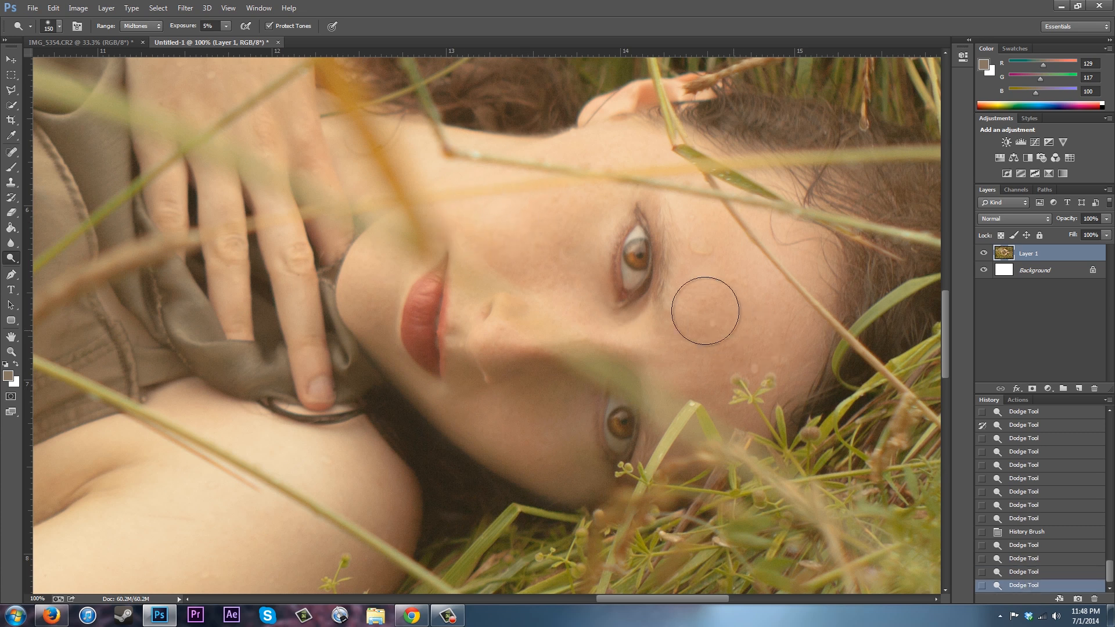
Lighten the skin beneath both eyes with the Dodge Tool at 60 px, redoing the stroke beneath the lower eye
key(bracketleft)
key(bracketleft)
key(bracketleft)
key(bracketleft)
key(bracketleft)
key(bracketleft)
drag(600, 301, 601, 308)
drag(587, 450, 587, 396)
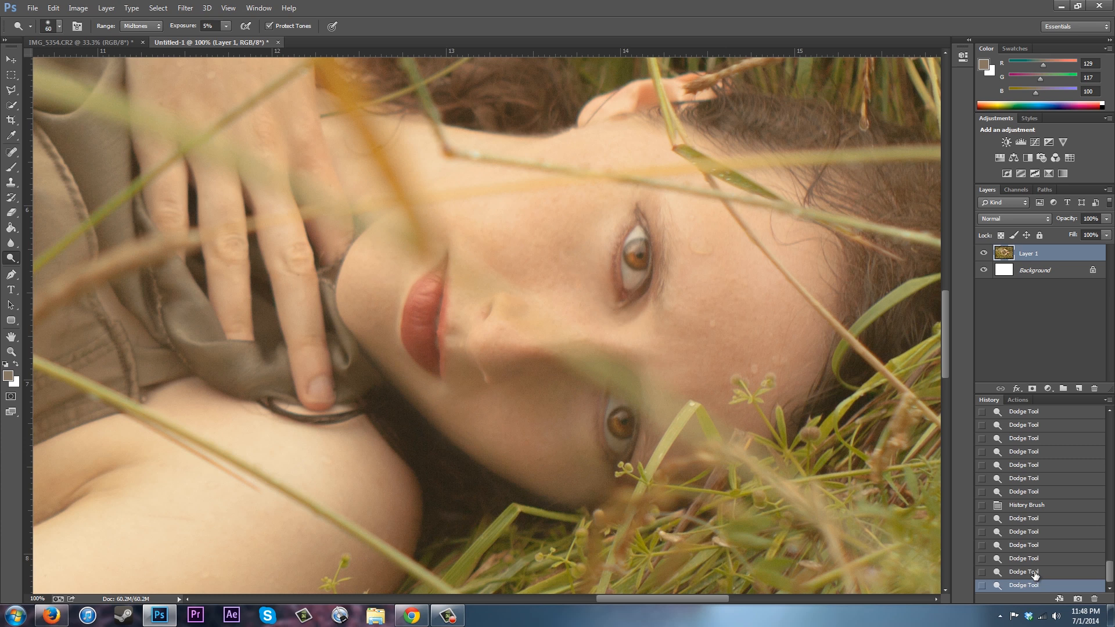
click(1031, 572)
mouse_move(556, 400)
mouse_down()
mouse_move(573, 400)
mouse_move(593, 461)
mouse_up()
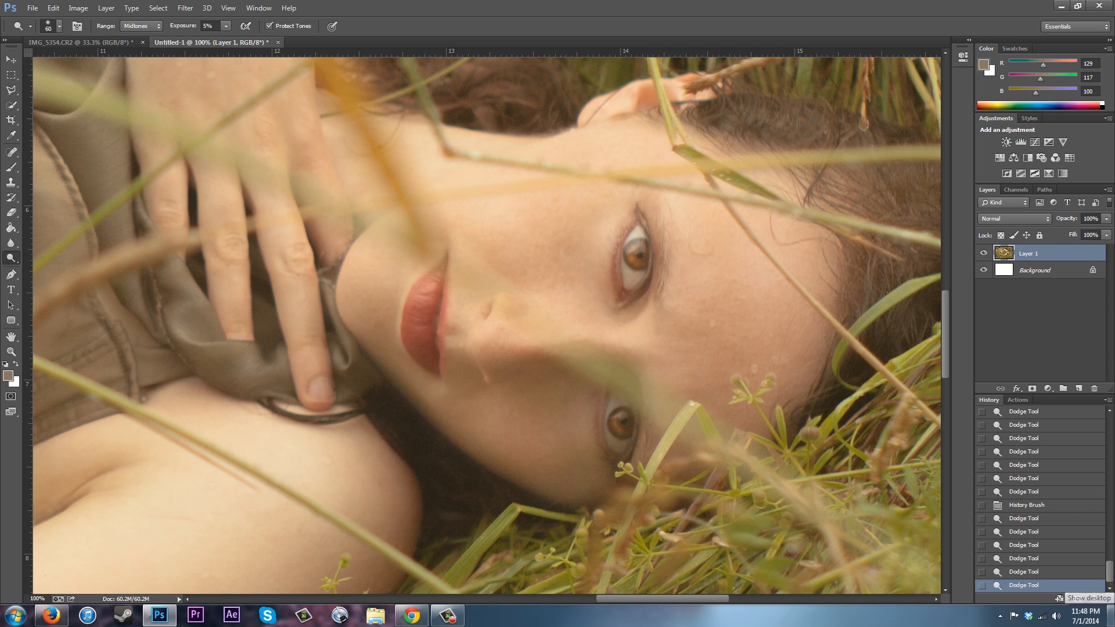
Compare the pasted original in the history with the latest Dodge state from a wider view of the photo
key(ctrl+minus)
key(ctrl+minus)
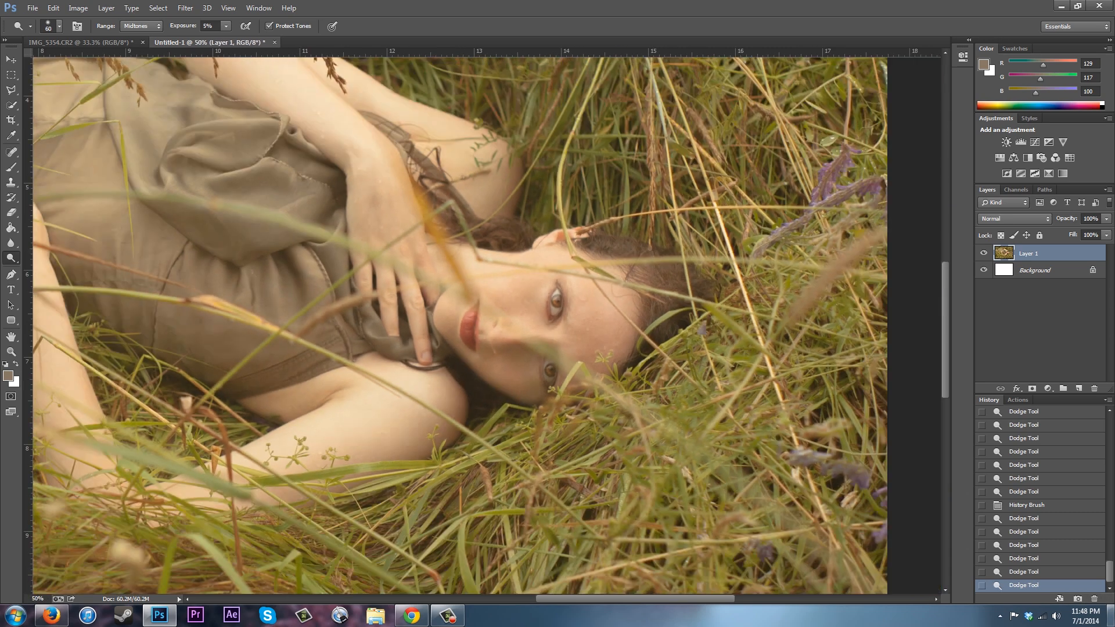
key(ctrl+minus)
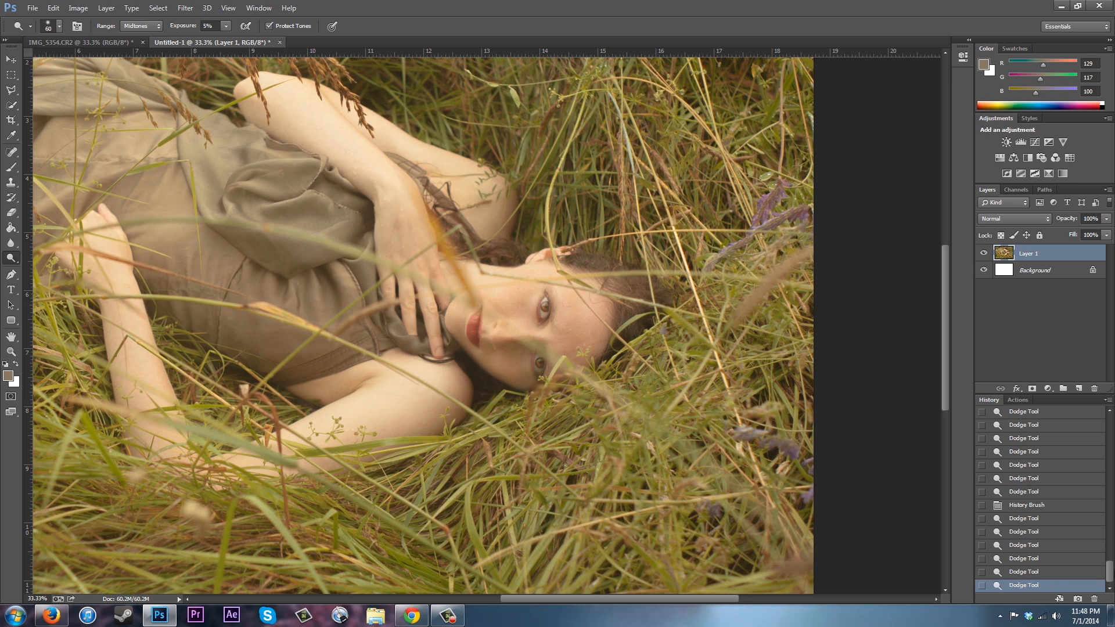
drag(1108, 572, 1110, 417)
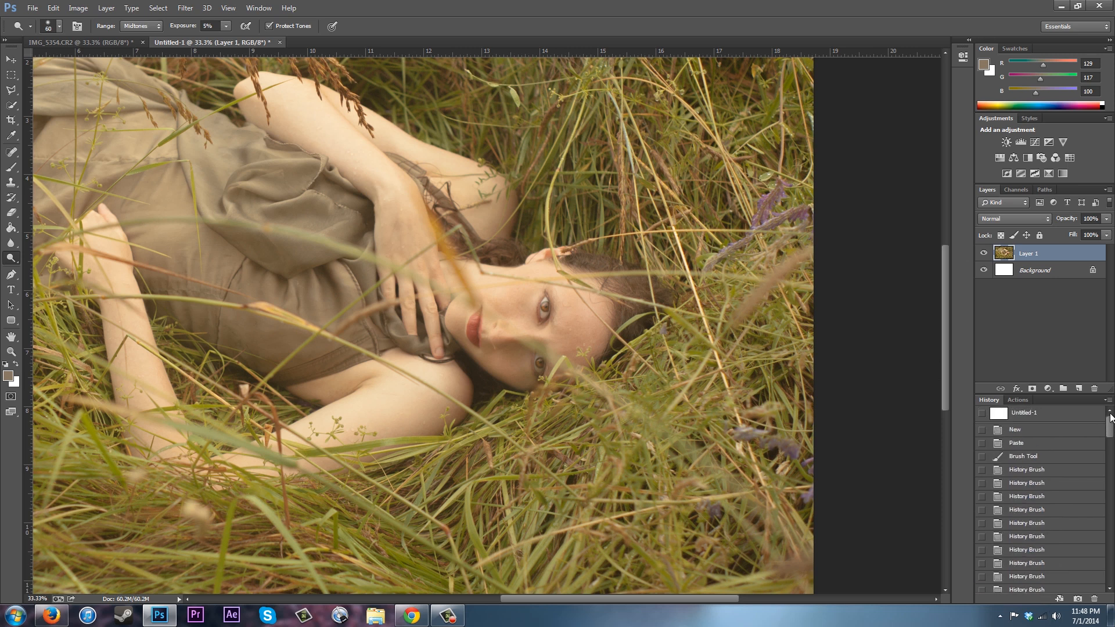
click(1039, 444)
drag(1108, 432, 1108, 581)
click(1058, 585)
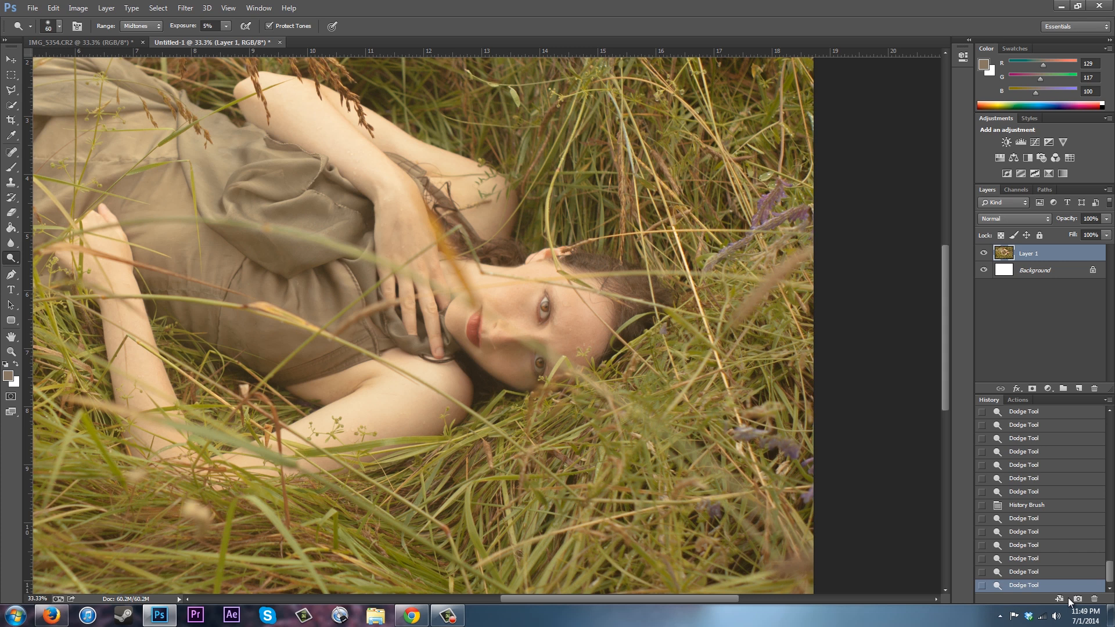
Switch to the Burn Tool with the Midtones range, try a 20 px stroke on the upper eye's lash line, and step back to before it
key(ctrl+plus)
key(ctrl+plus)
key(ctrl+plus)
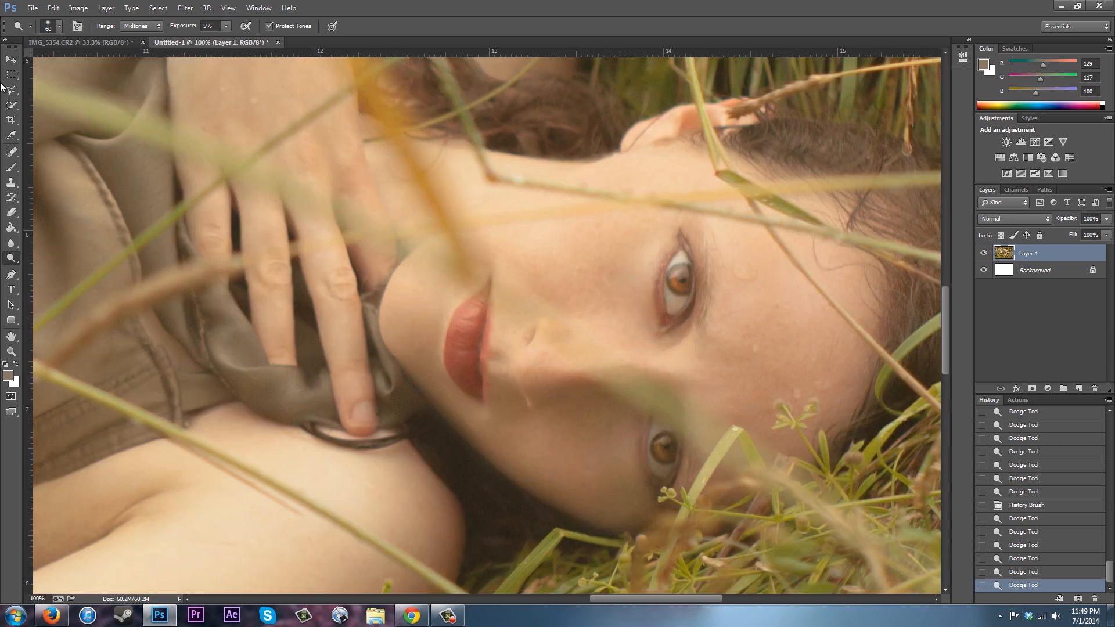
click(9, 259)
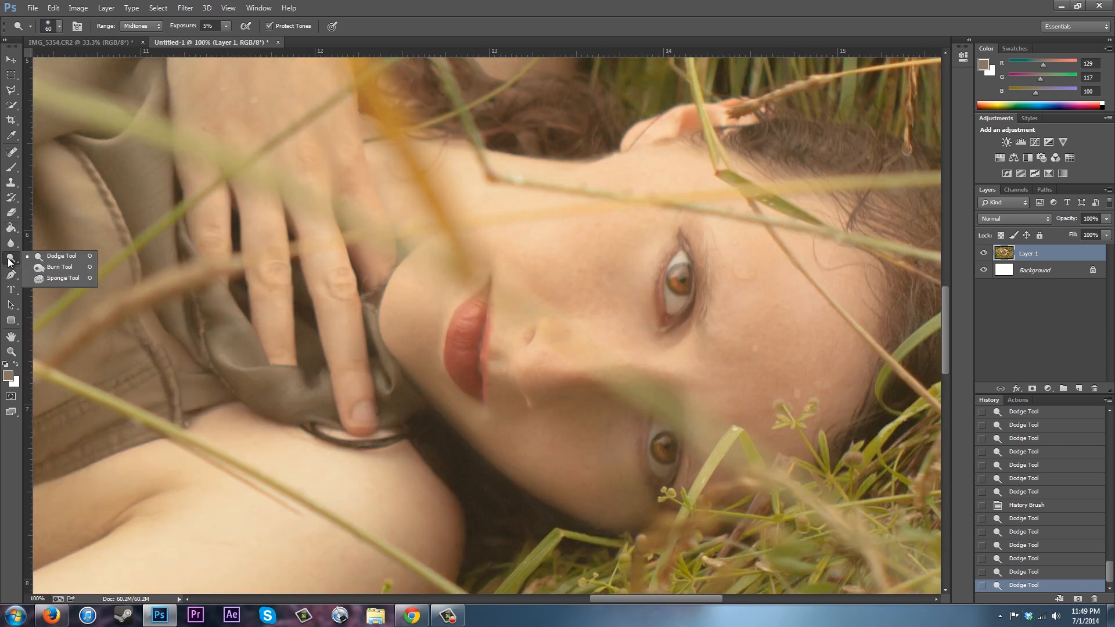
click(44, 270)
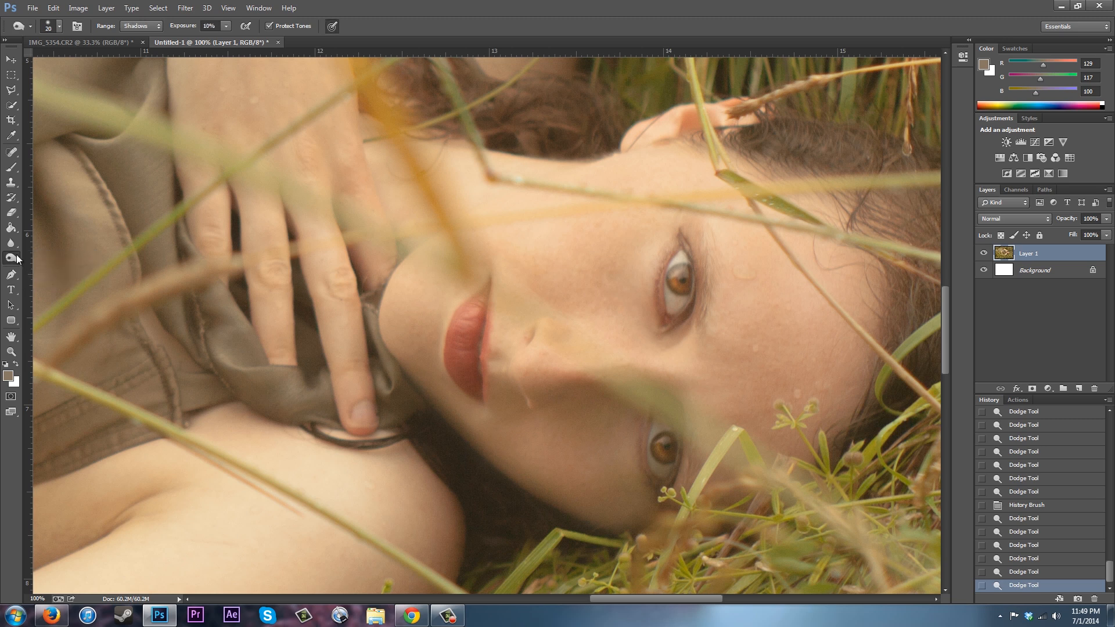
click(157, 27)
click(140, 33)
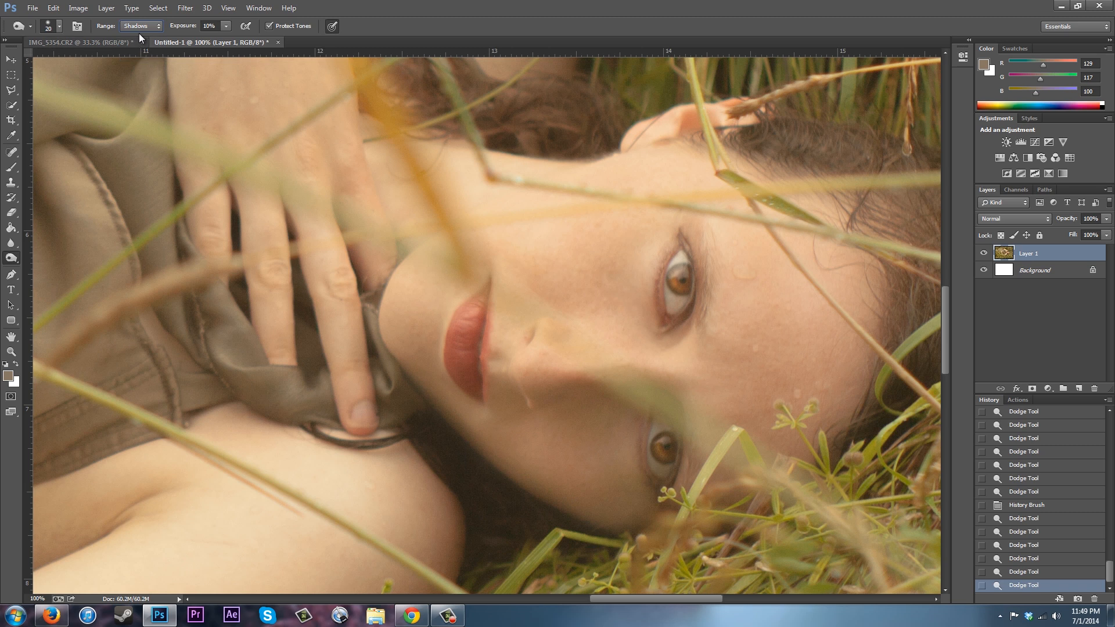
click(139, 43)
drag(693, 310, 690, 310)
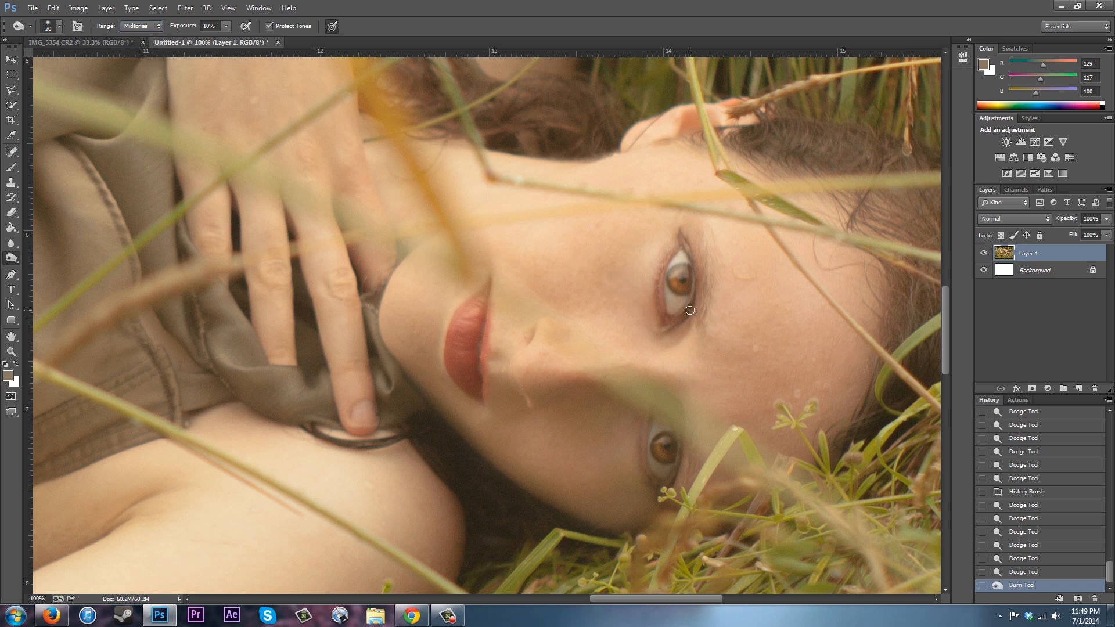
click(1039, 574)
Darken the lash line and corners of the upper eye with the Burn Tool at 15 px, Midtones and 10% exposure
key(bracketright)
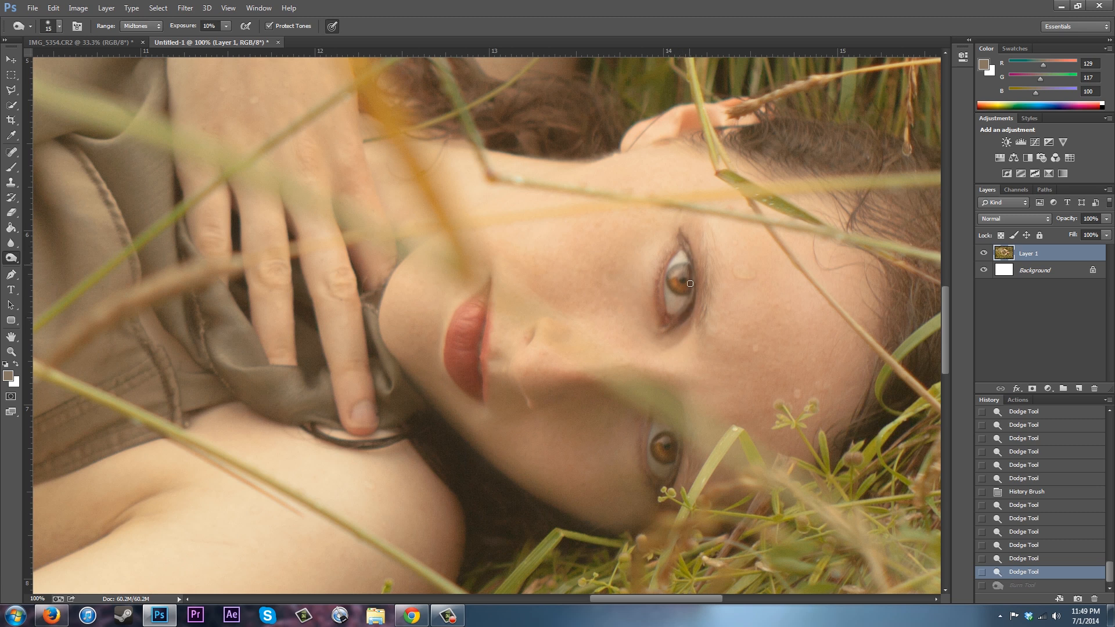
mouse_move(688, 252)
mouse_down()
mouse_move(689, 309)
mouse_move(669, 328)
mouse_up()
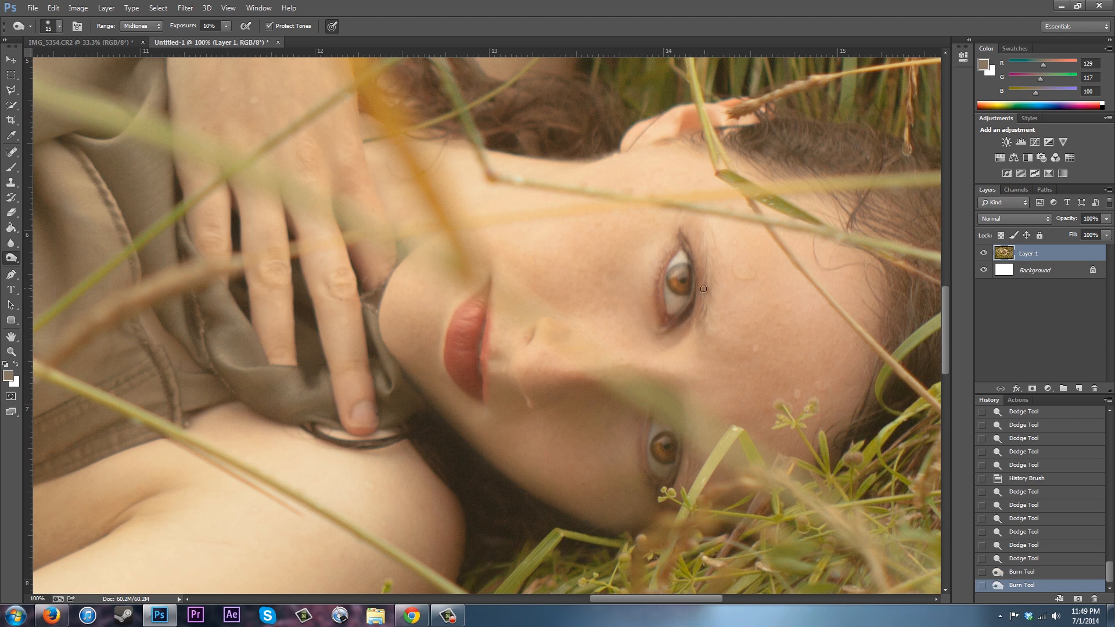
click(676, 244)
click(684, 326)
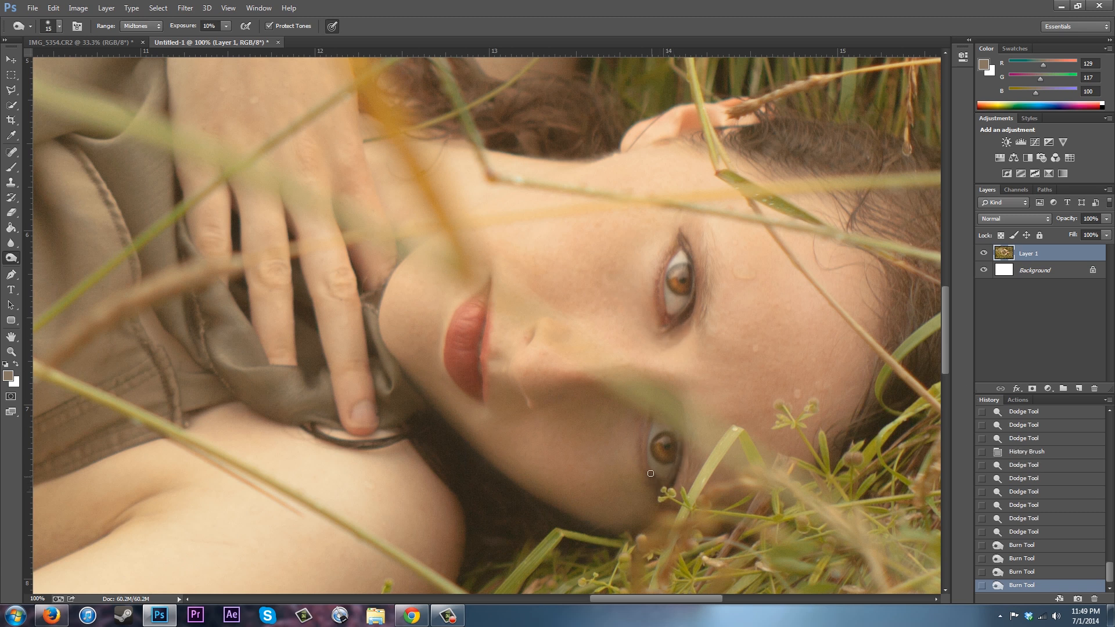
Burn the lower eye's lash line, then darken the eyelid areas of both eyes with the brush enlarged to 35 px
mouse_move(677, 455)
mouse_down()
mouse_move(683, 408)
mouse_move(757, 404)
mouse_up()
mouse_move(661, 401)
mouse_down()
mouse_move(678, 412)
mouse_move(680, 450)
mouse_move(677, 423)
mouse_up()
key(bracketright)
key(bracketright)
drag(688, 480, 701, 434)
mouse_move(700, 232)
mouse_down()
mouse_move(790, 276)
mouse_move(707, 281)
mouse_move(708, 229)
mouse_up()
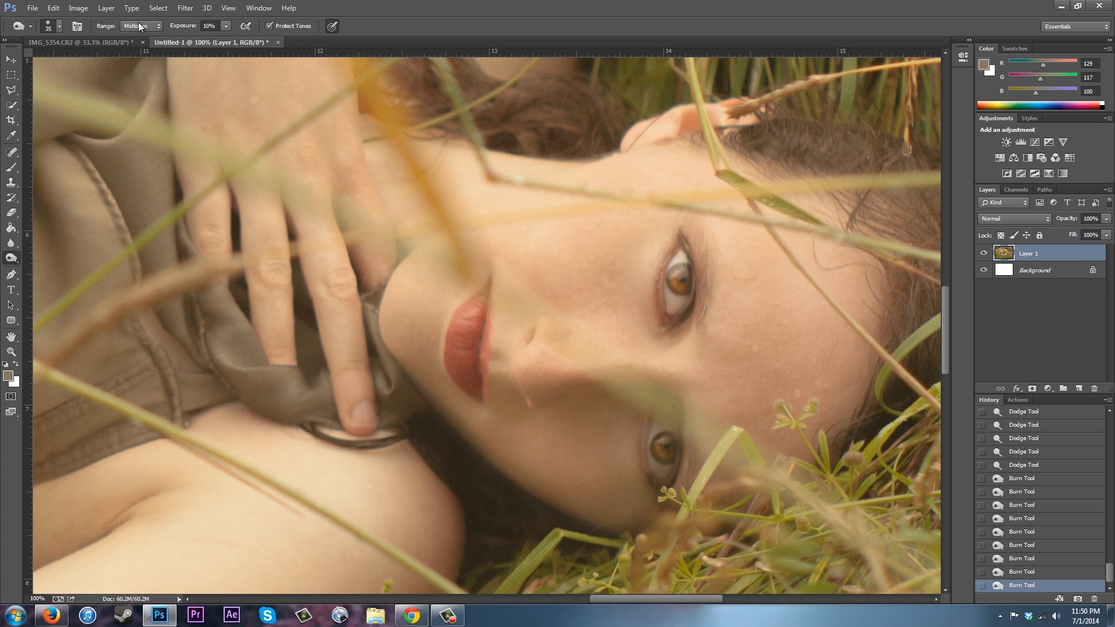
Set the Burn range to Shadows, try a 20 px dab beside the upper eye, and step back to before it
right_click(11, 258)
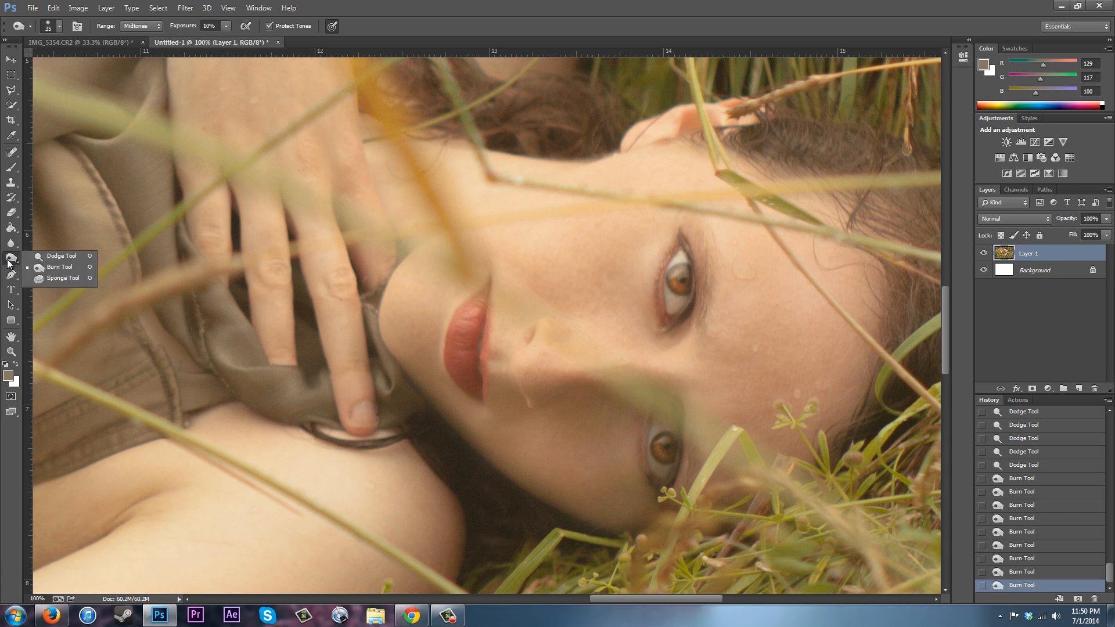
click(55, 267)
click(141, 26)
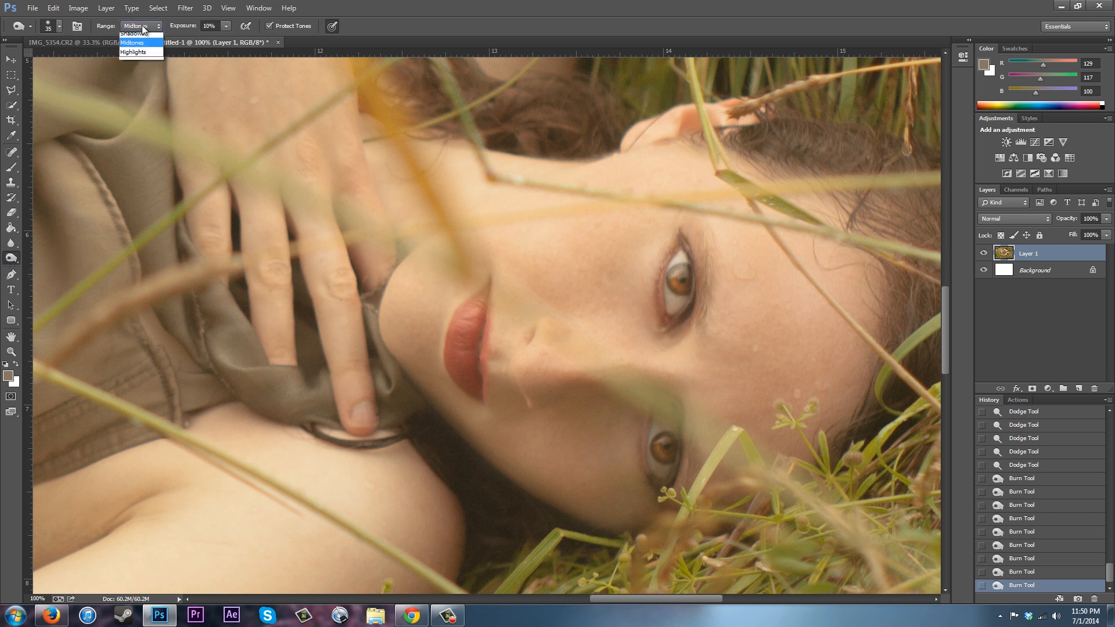
click(141, 36)
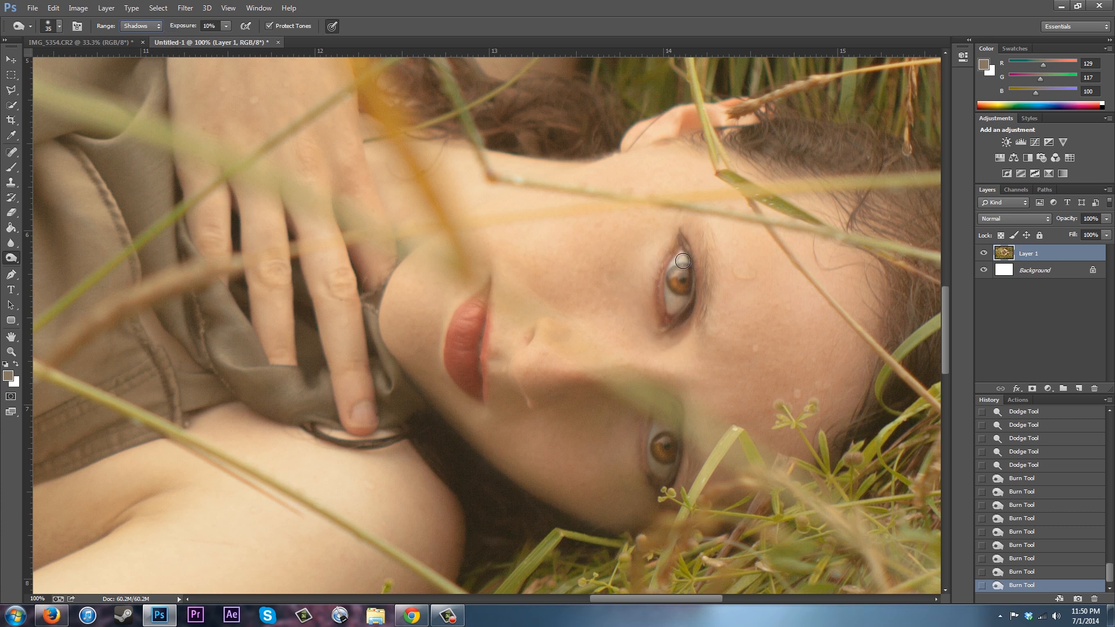
key(bracketleft)
key(bracketleft)
key(bracketleft)
click(701, 302)
click(1023, 572)
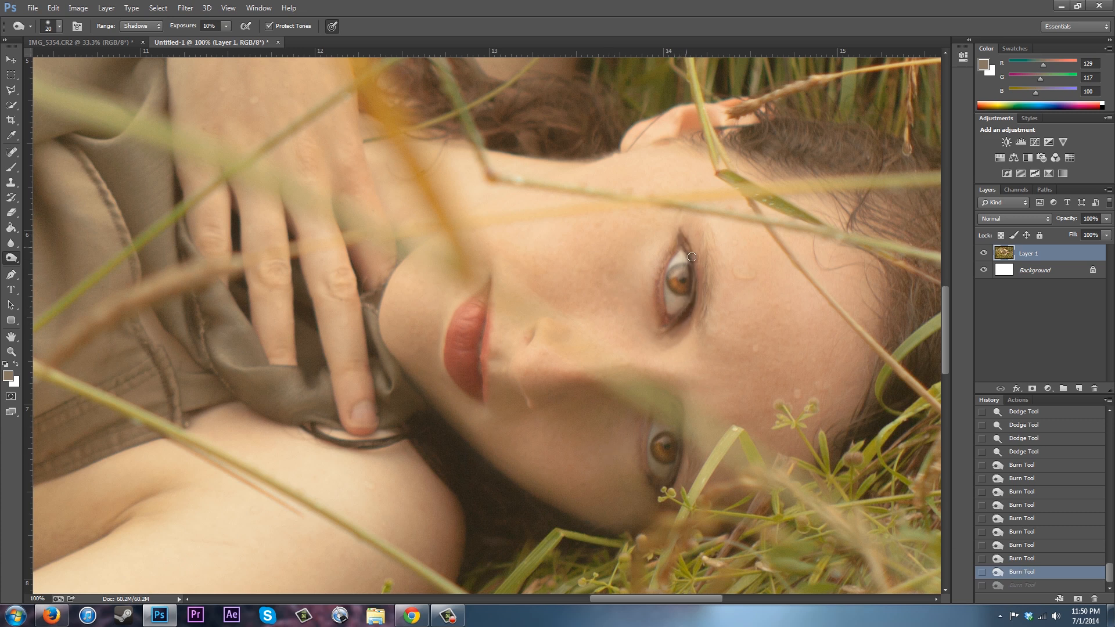
Darken the shadows along both eyes' lash lines with Burn at 10 px, and their eyelid areas at 30 px
drag(694, 289, 671, 325)
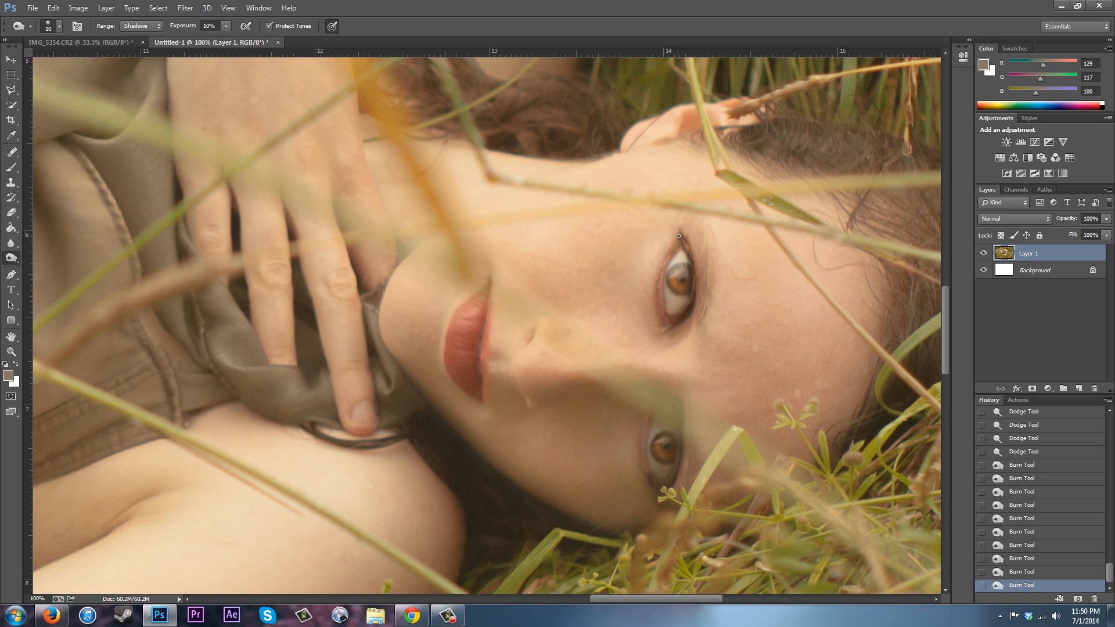
drag(670, 327, 755, 365)
drag(670, 411, 703, 397)
key(bracketright)
key(bracketright)
click(712, 232)
drag(689, 473, 688, 499)
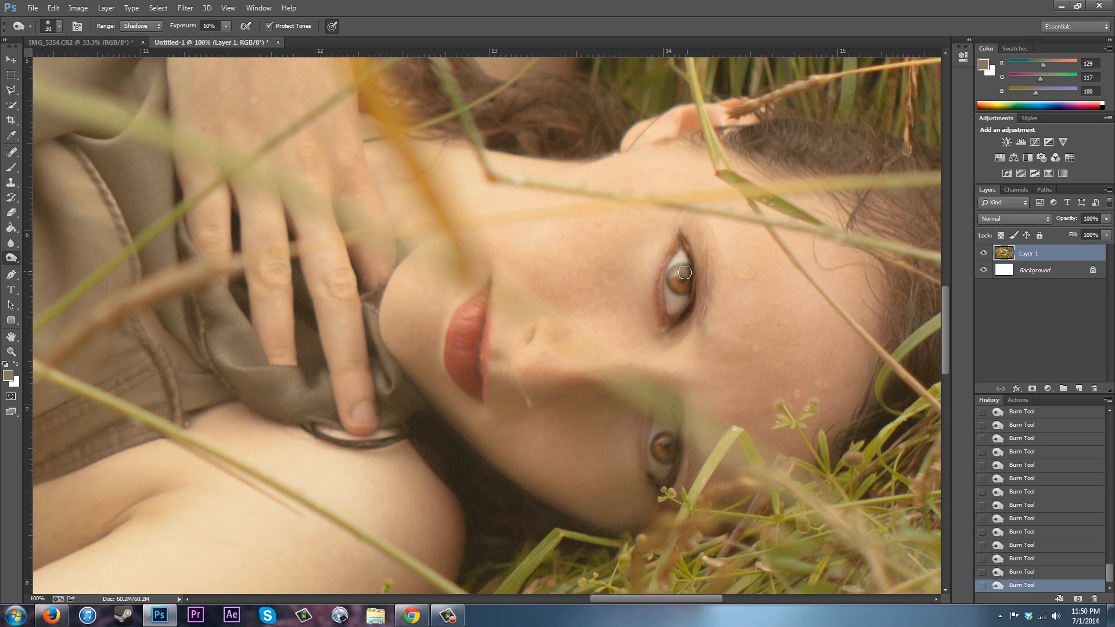
Burn the shadows of both irises at 30 px and set the Burn range to Midtones
drag(685, 272, 687, 277)
mouse_move(657, 432)
mouse_down()
mouse_move(669, 456)
mouse_move(672, 444)
mouse_move(667, 457)
mouse_up()
click(135, 25)
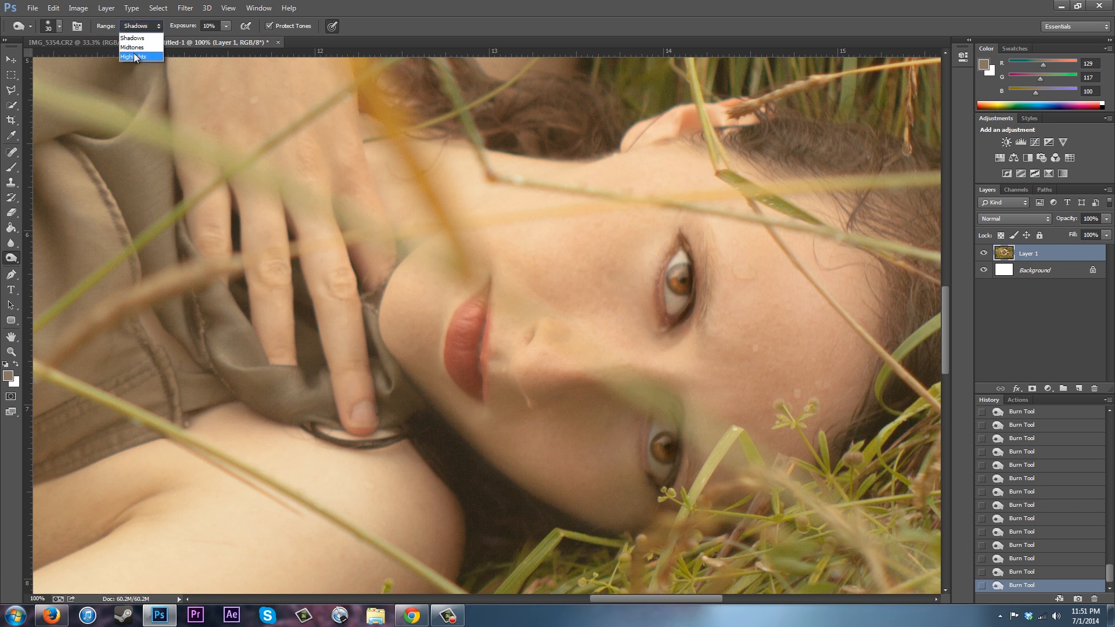
click(135, 48)
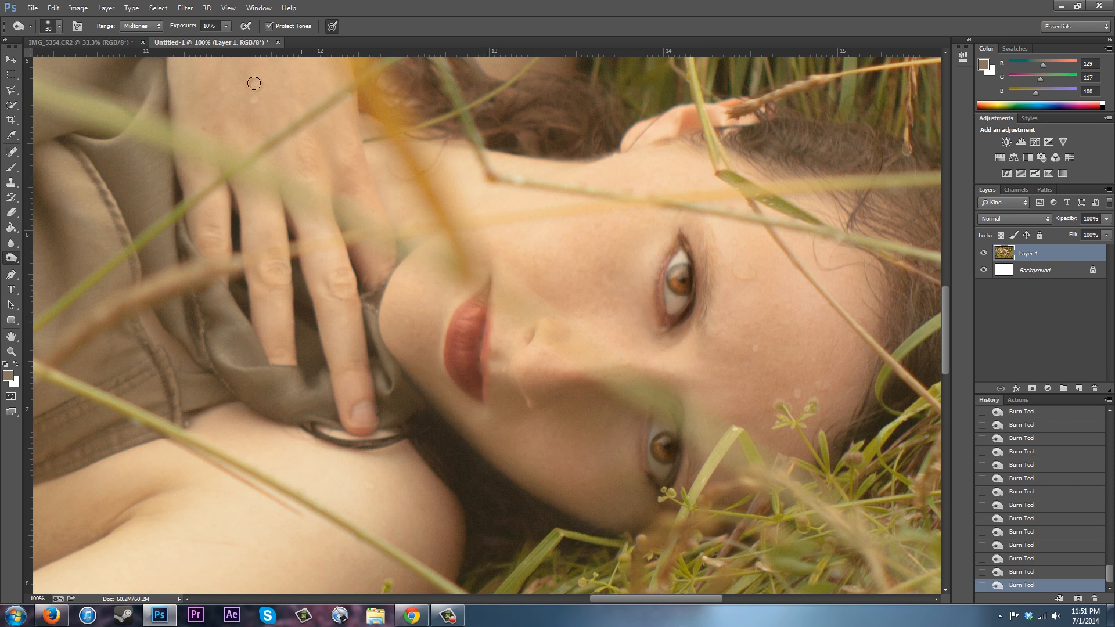
Switch to the Dodge Tool with the Midtones range, try a 60 px stroke on the nose, and step back to before it
click(11, 259)
click(33, 255)
click(138, 27)
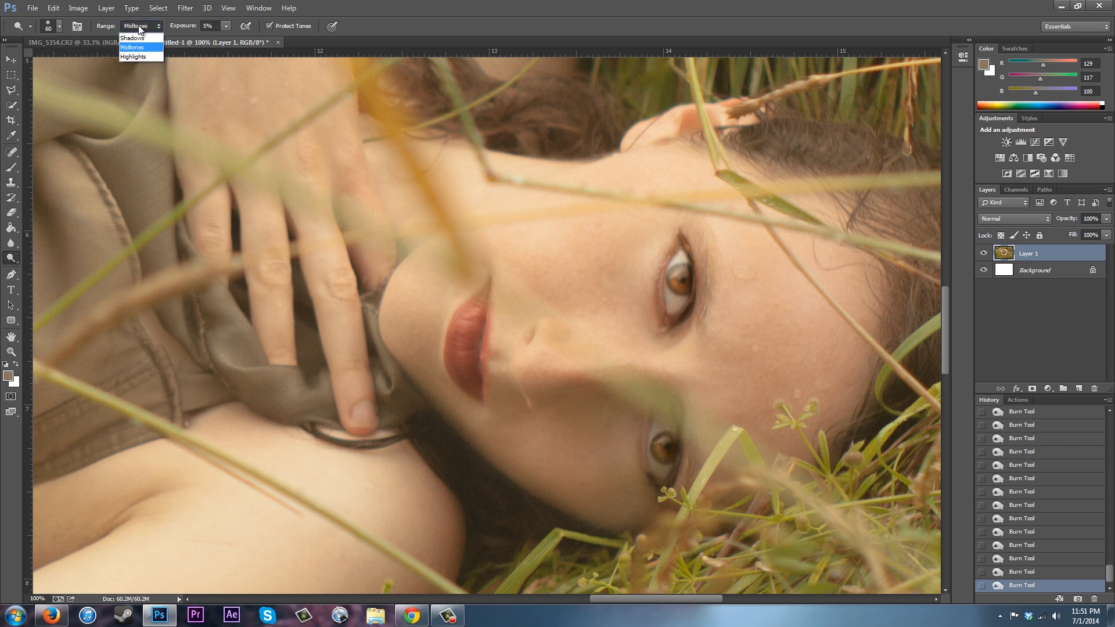
click(132, 47)
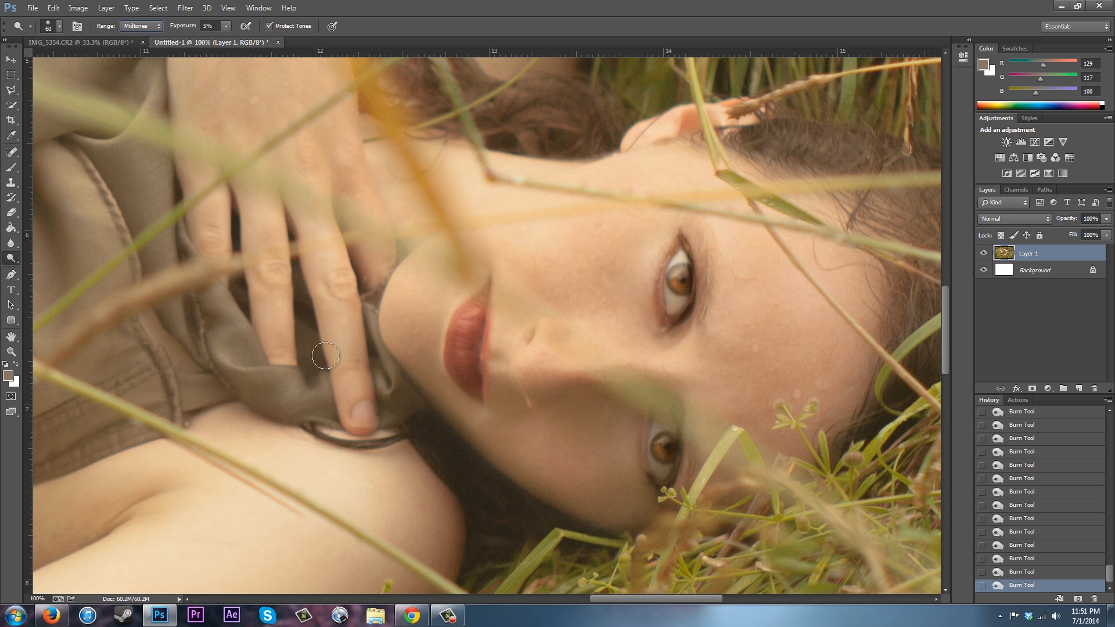
drag(584, 383, 589, 386)
key(bracketleft)
key(bracketleft)
click(1029, 572)
Dodge the midtones of the lips with a 30 px brush
key(bracketleft)
key(bracketleft)
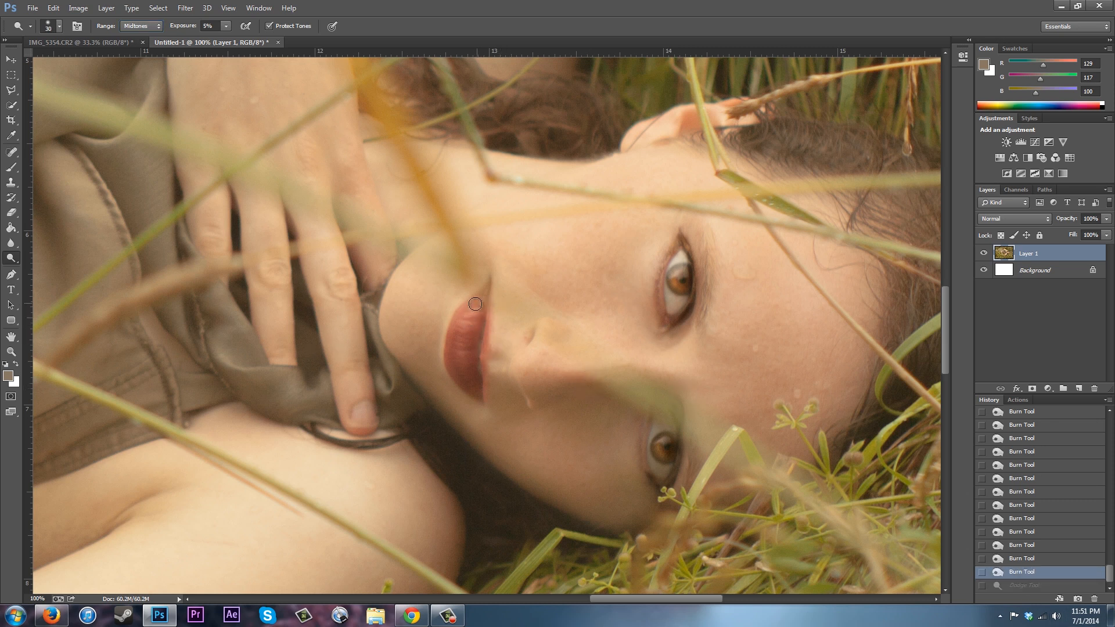
mouse_move(464, 372)
mouse_down()
mouse_move(460, 337)
mouse_move(477, 299)
mouse_move(458, 351)
mouse_up()
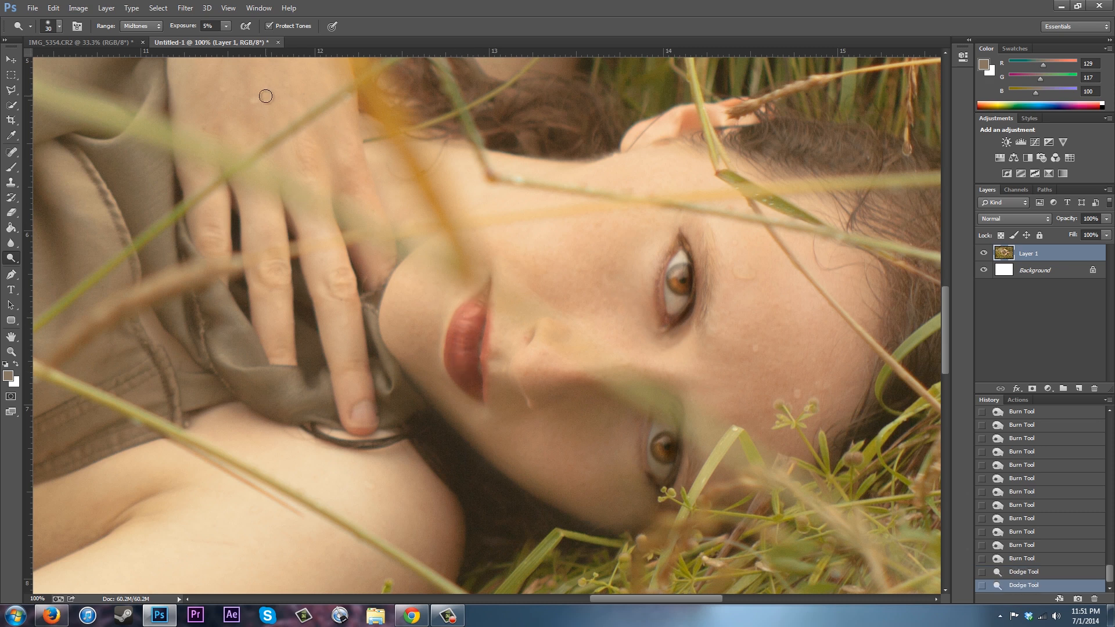
Set the Dodge range to Highlights and brighten the lower part of the lips, stepping back the first dab and redoing it
click(148, 24)
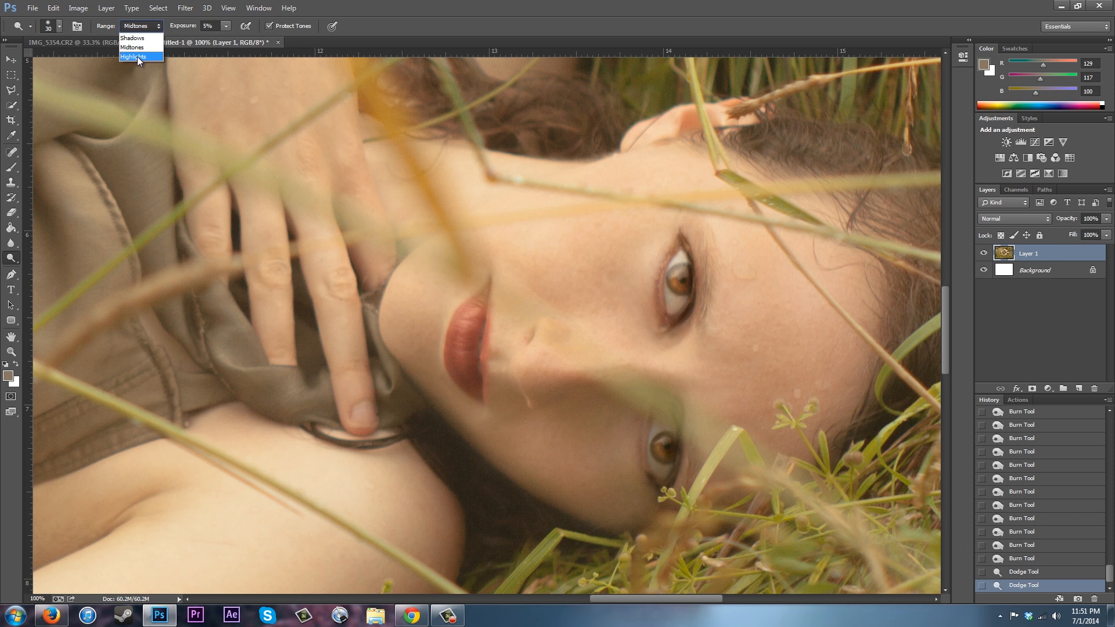
click(472, 378)
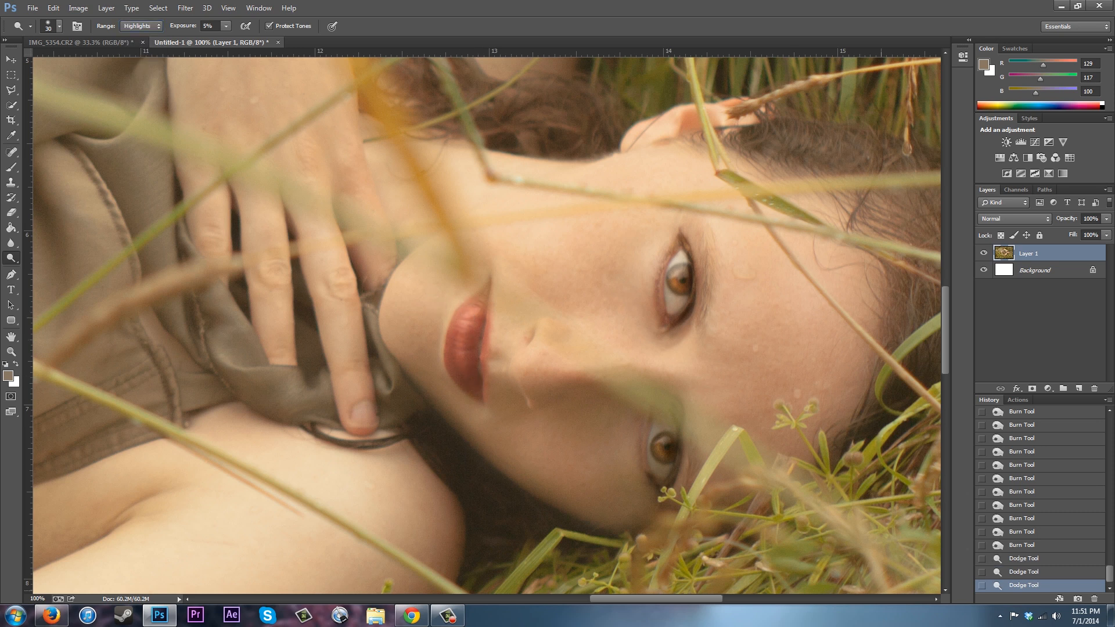
click(1041, 572)
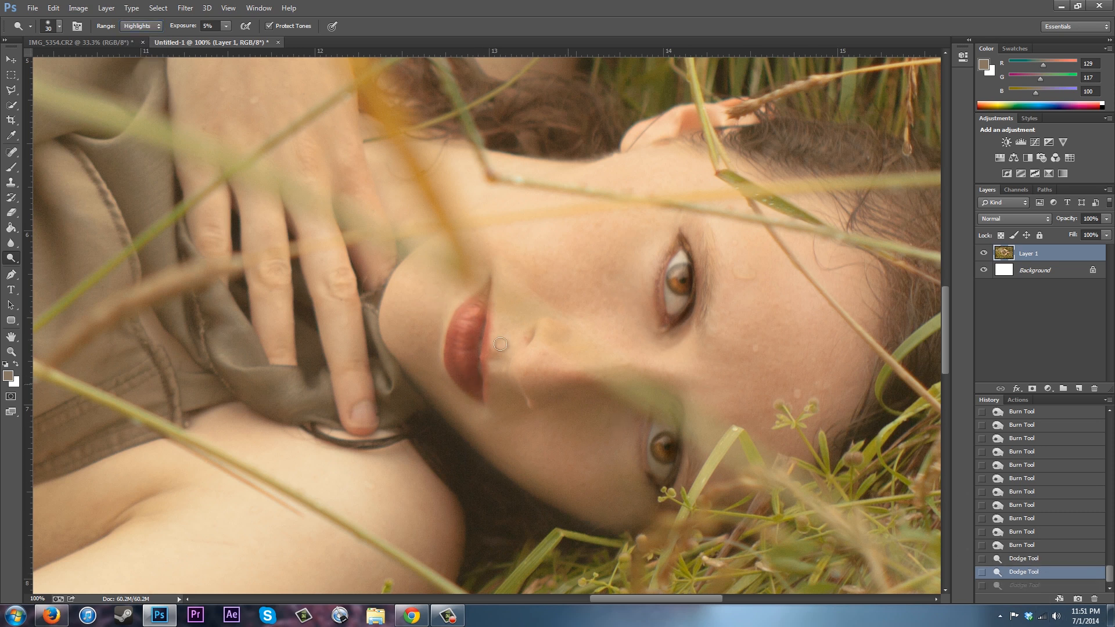
click(471, 395)
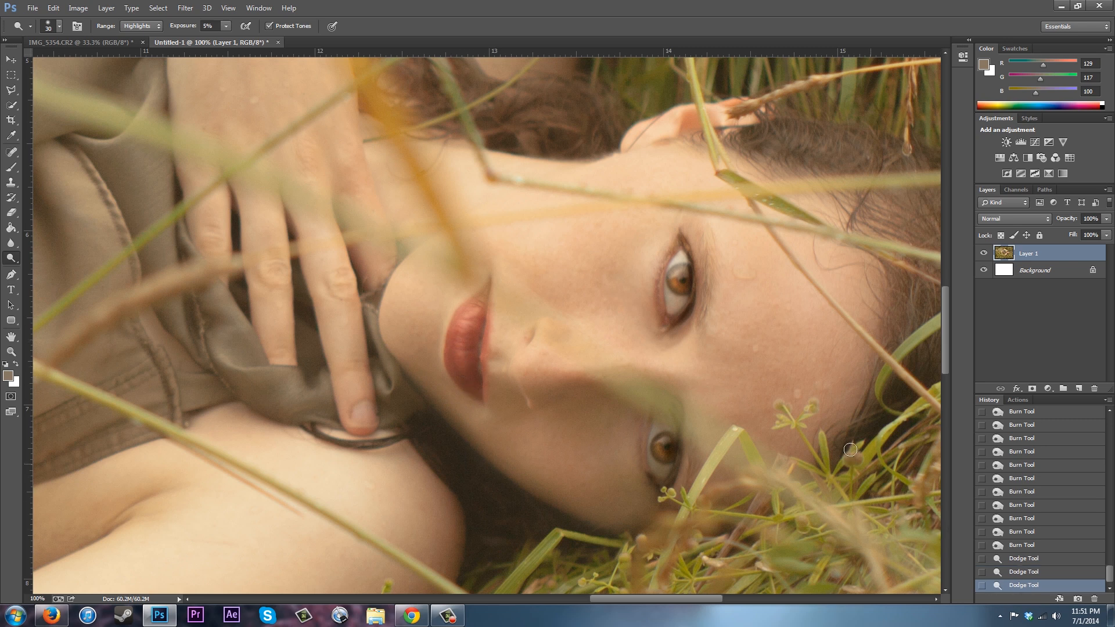
Dodge the highlights of both irises with the 30 px brush
drag(677, 272, 688, 273)
click(673, 274)
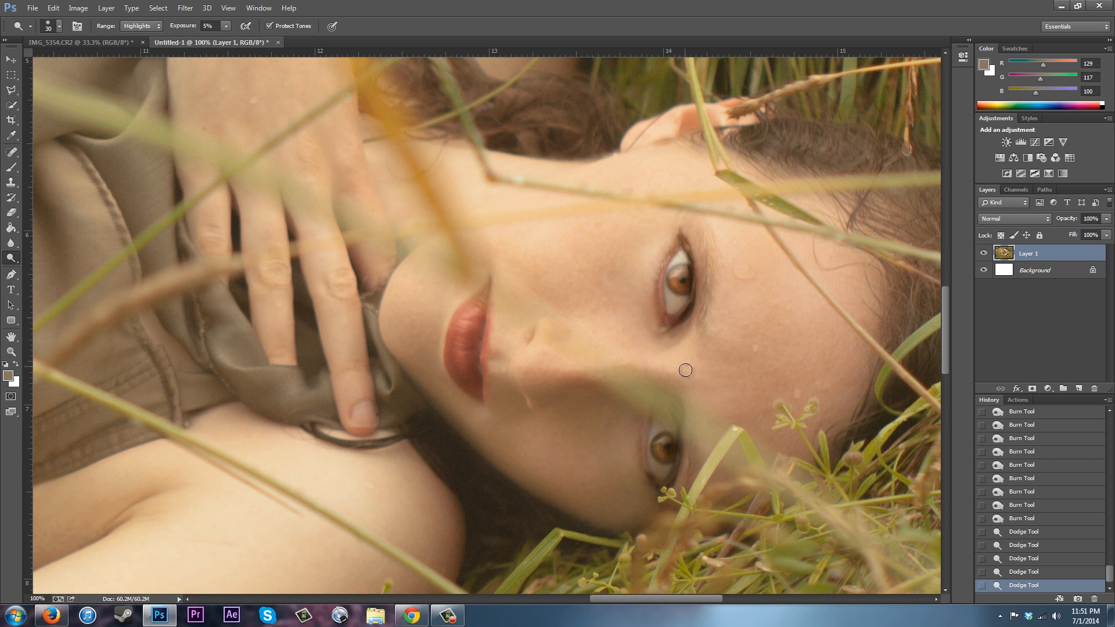
drag(665, 444, 663, 439)
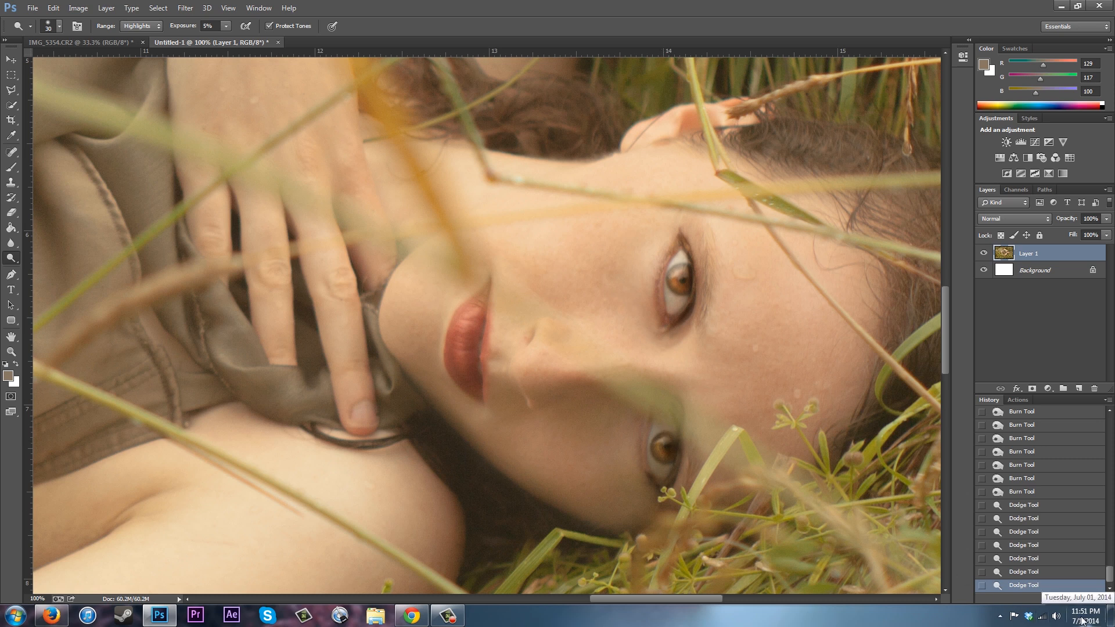
Compare the whole retouched photo with its Paste history state and return to the latest Dodge state
key(ctrl+minus)
key(ctrl+minus)
key(ctrl+minus)
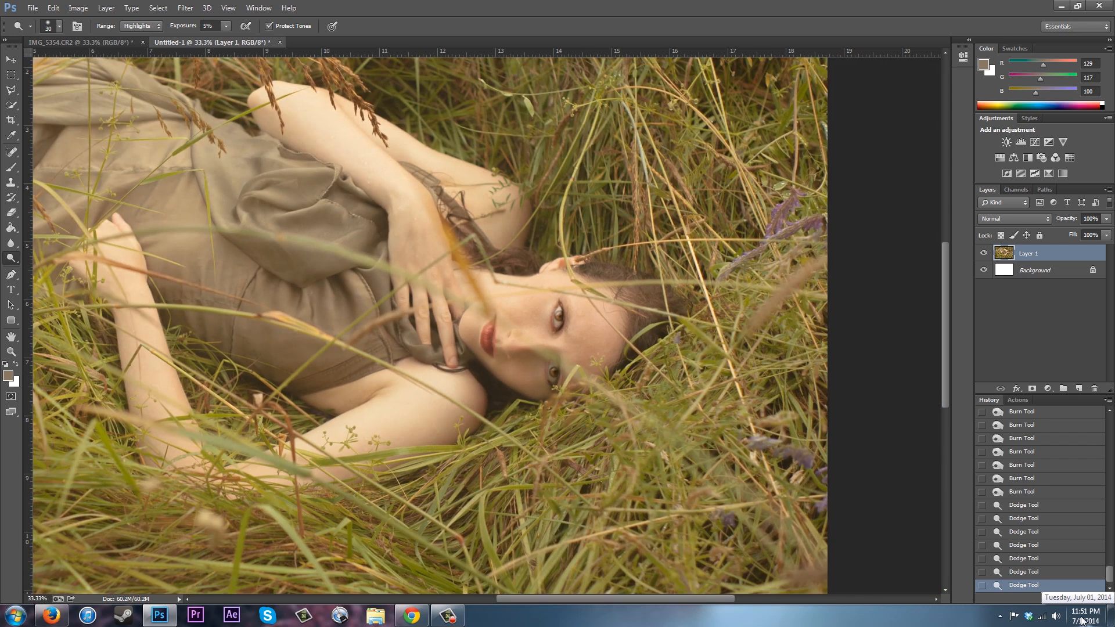
key(ctrl+minus)
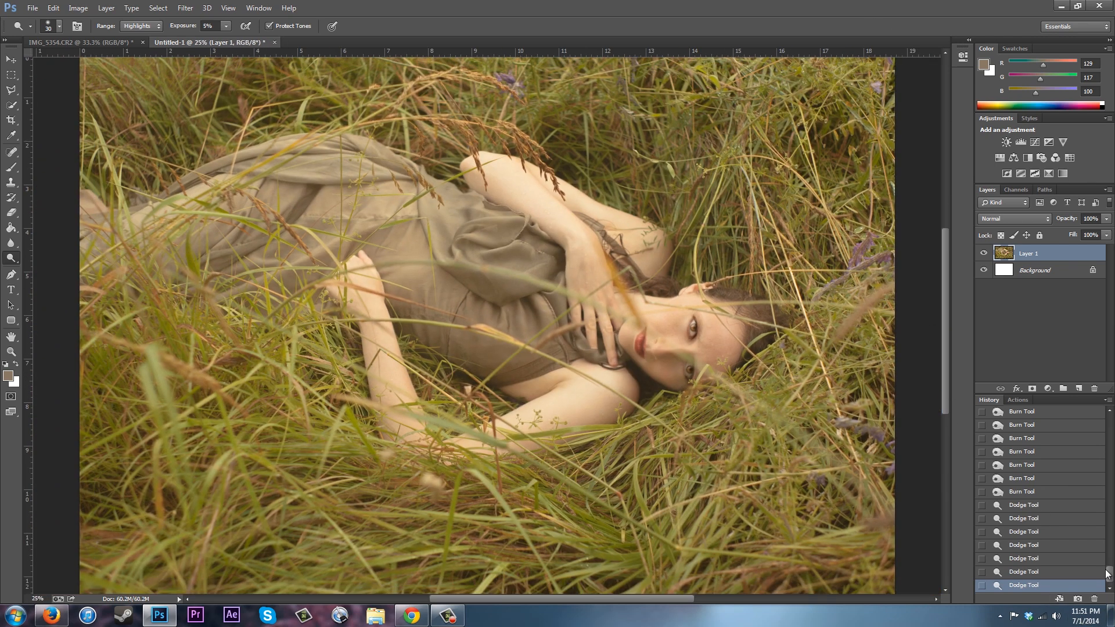
drag(1109, 576, 1109, 421)
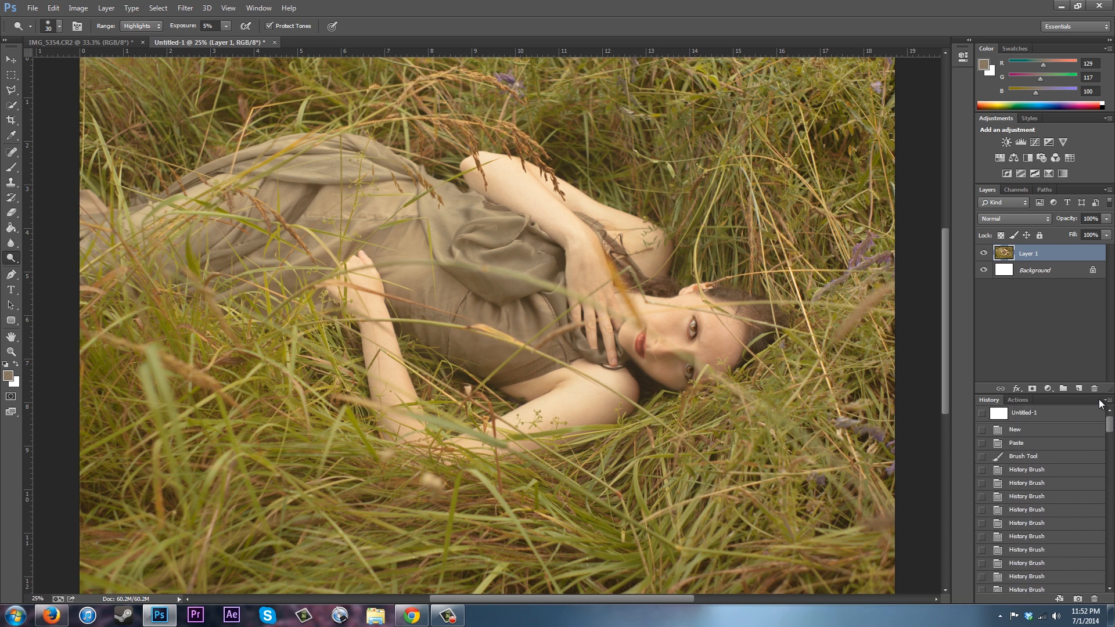
click(1022, 443)
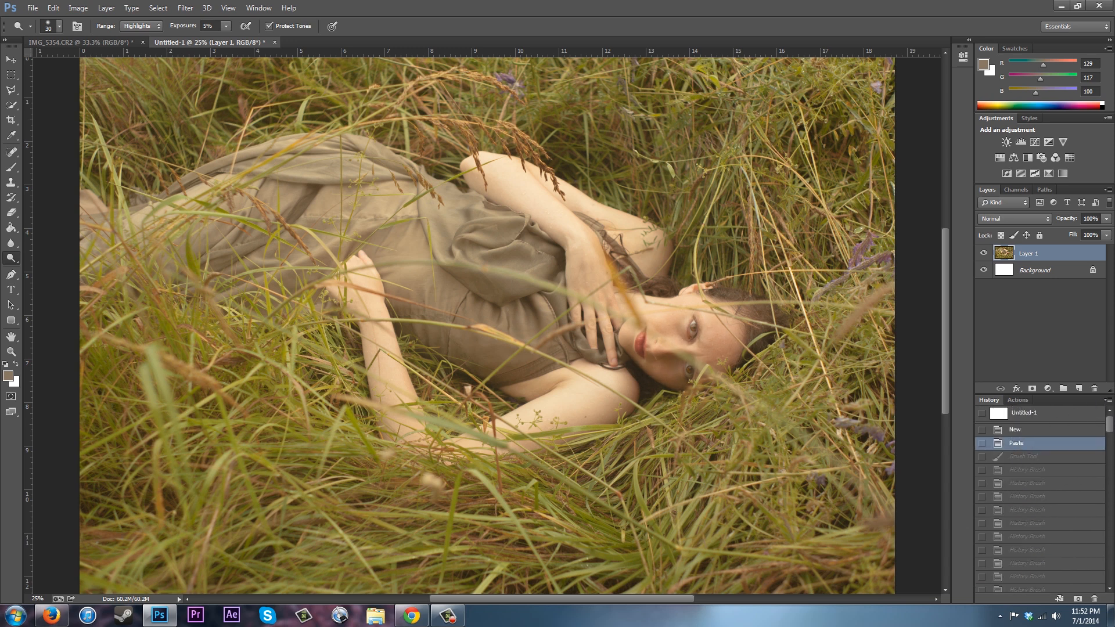
drag(1108, 422, 1106, 577)
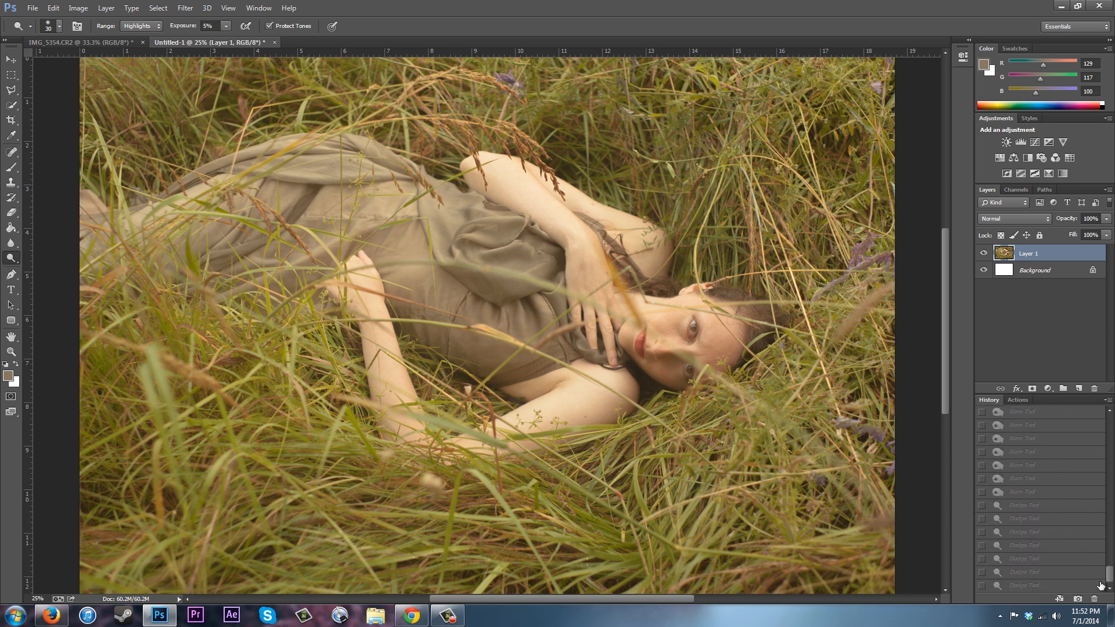
click(1039, 586)
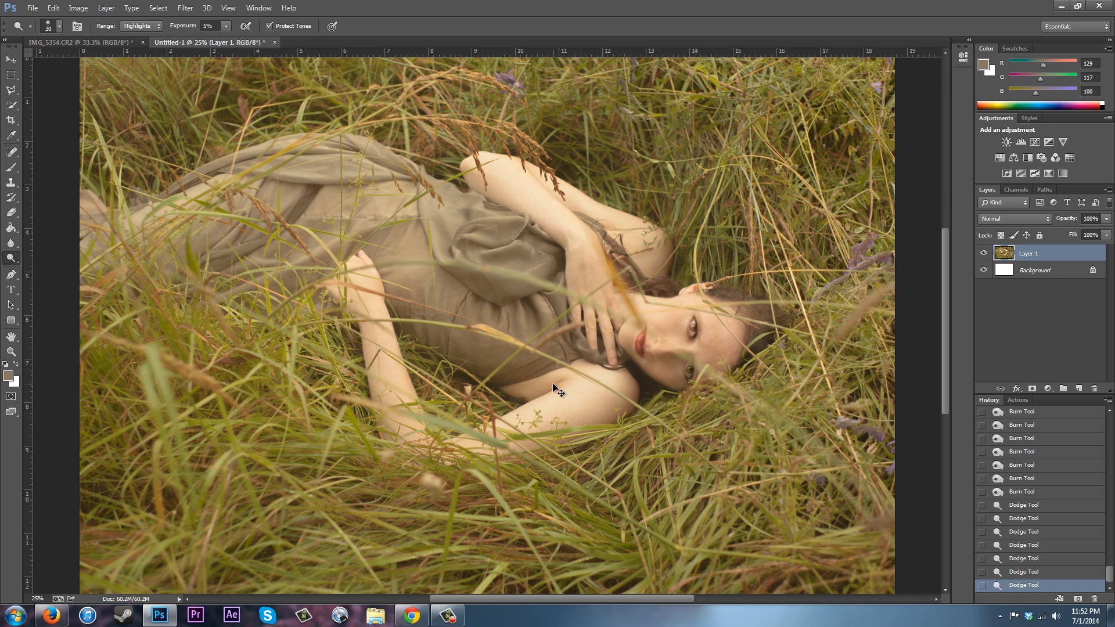
Remove the small marks on the upper arm near the shoulder with the Spot Healing Brush
key(ctrl+minus)
key(ctrl+plus)
key(ctrl+plus)
key(ctrl+plus)
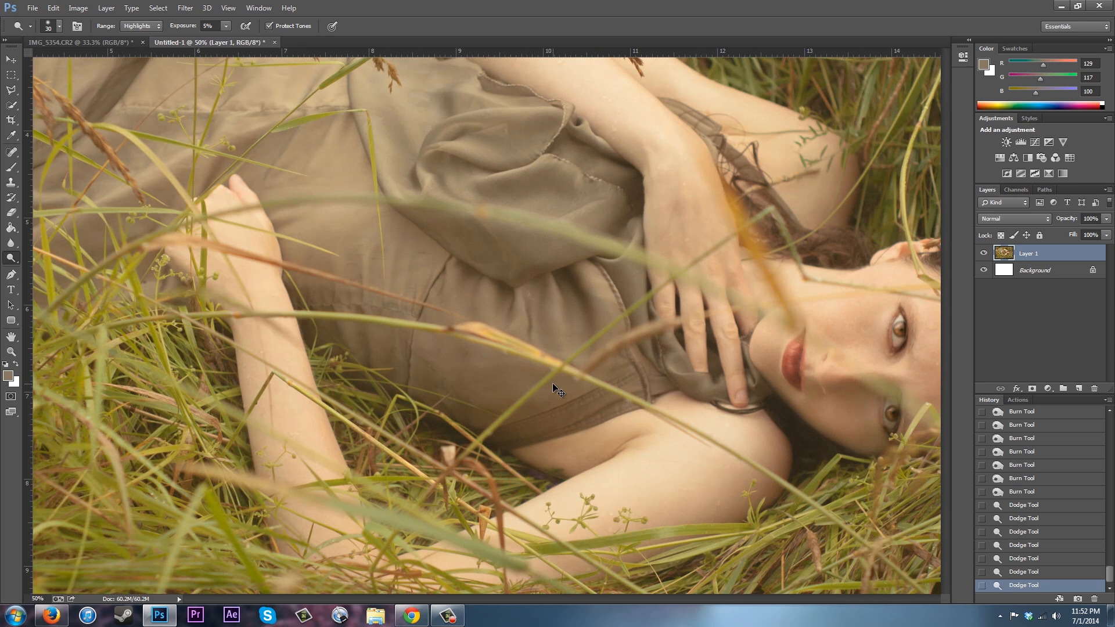
key(ctrl+plus)
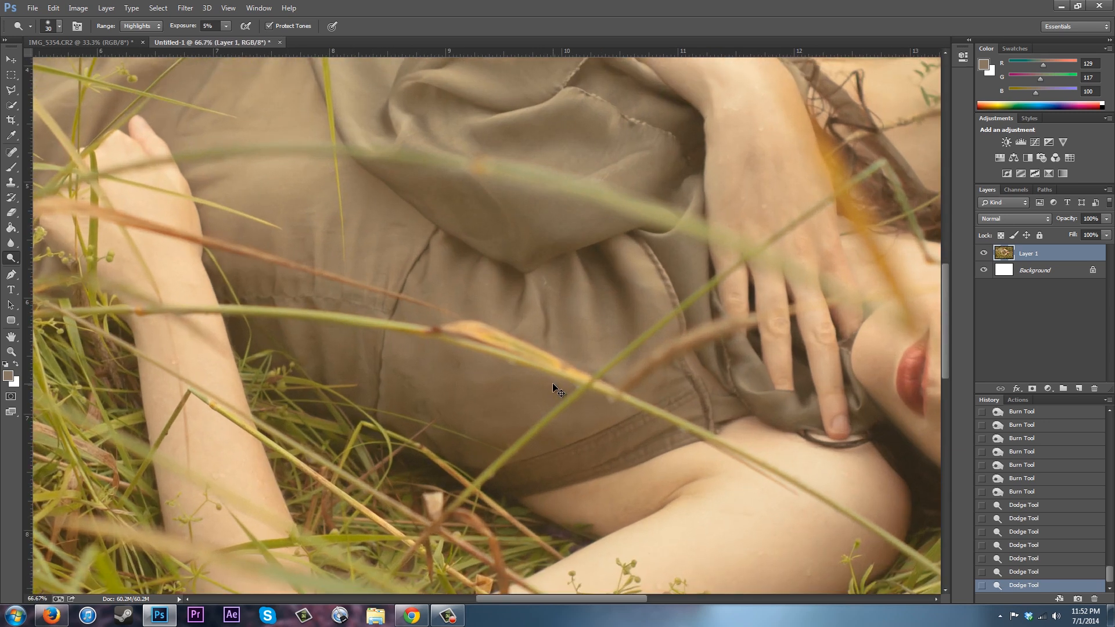
key(ctrl+plus)
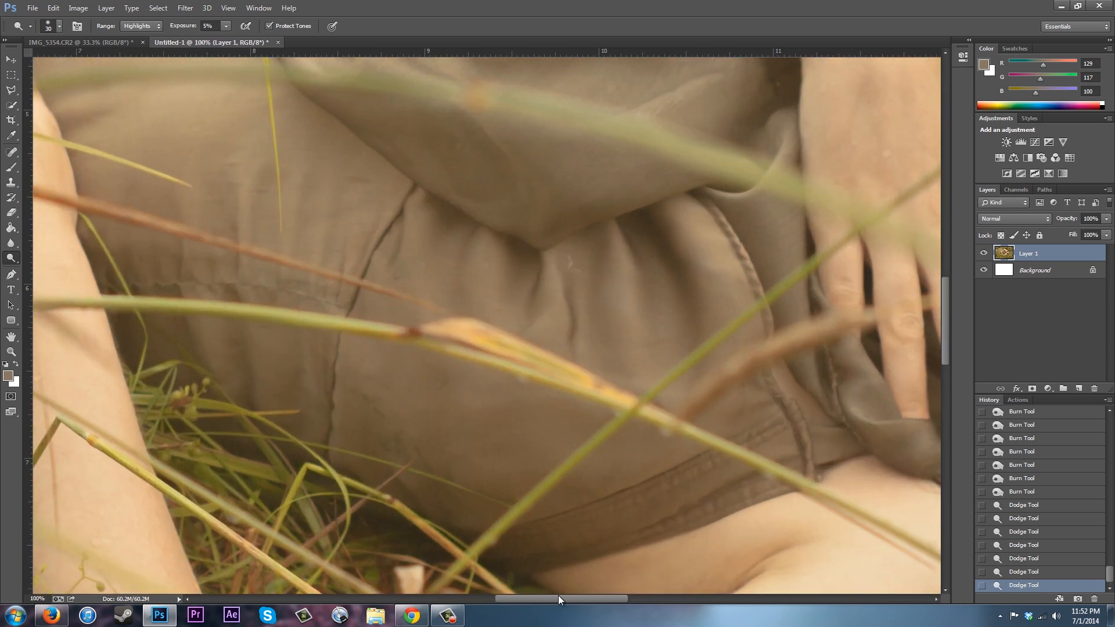
drag(558, 599, 591, 601)
drag(946, 291, 946, 329)
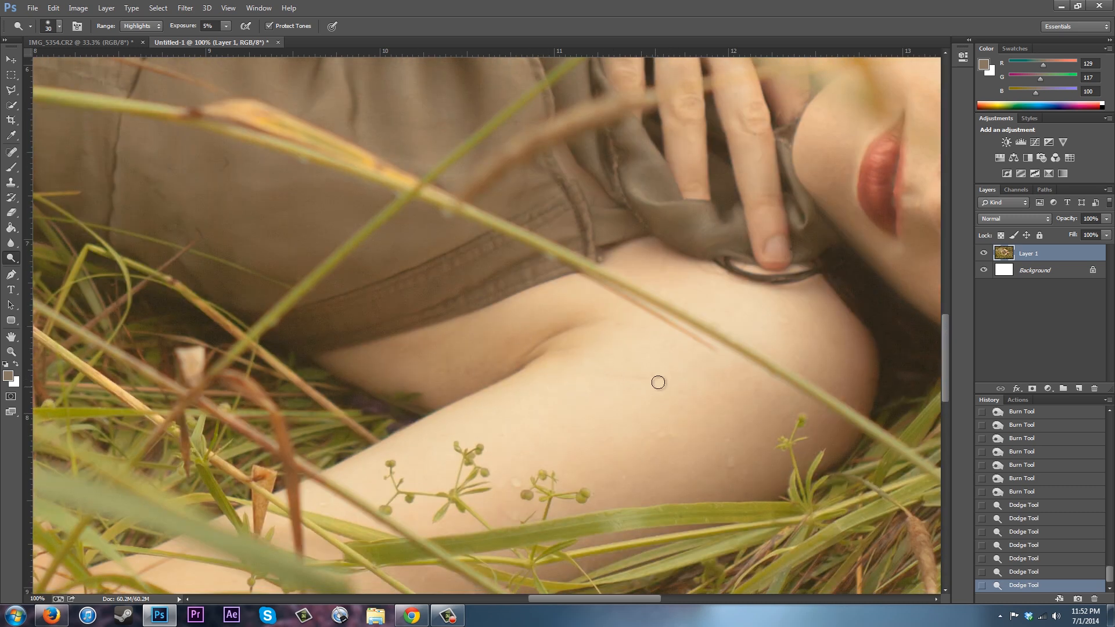
click(11, 153)
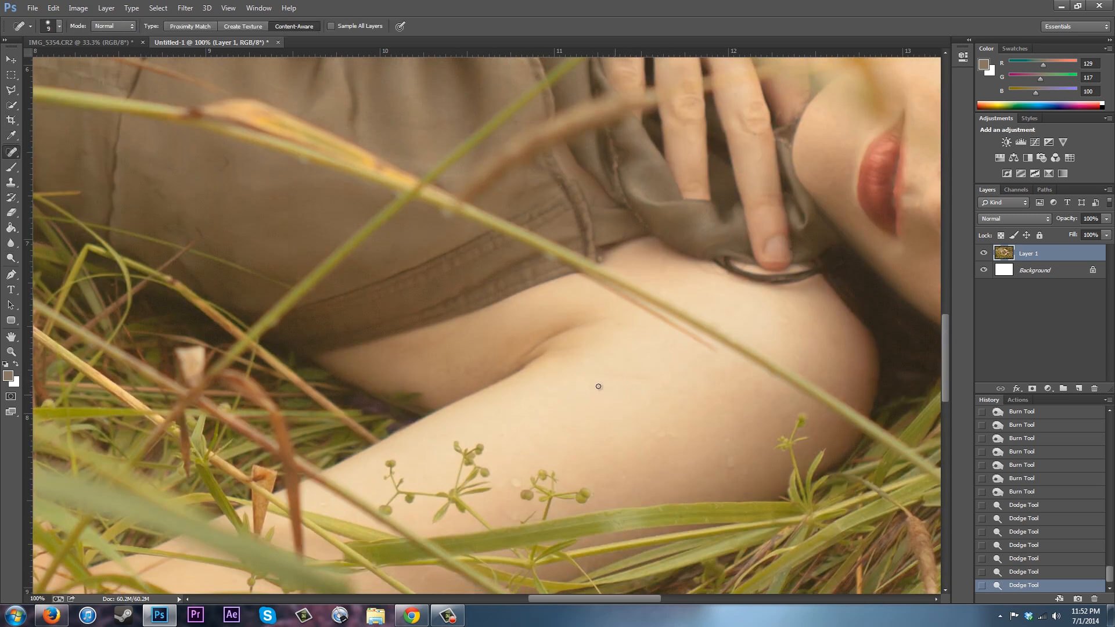
drag(594, 373, 656, 380)
drag(585, 370, 586, 371)
mouse_move(653, 385)
mouse_down()
mouse_move(665, 391)
mouse_move(659, 382)
mouse_up()
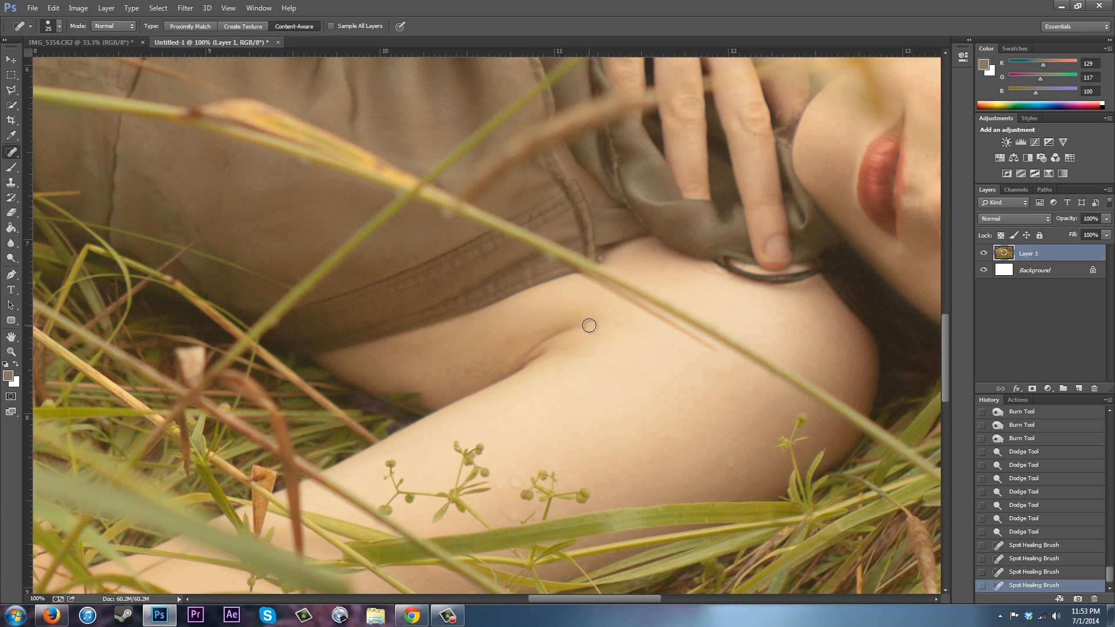
Heal the armpit crease with a 25 px Spot Healing stroke, and step back the extra touch-up at its end
drag(591, 323, 525, 350)
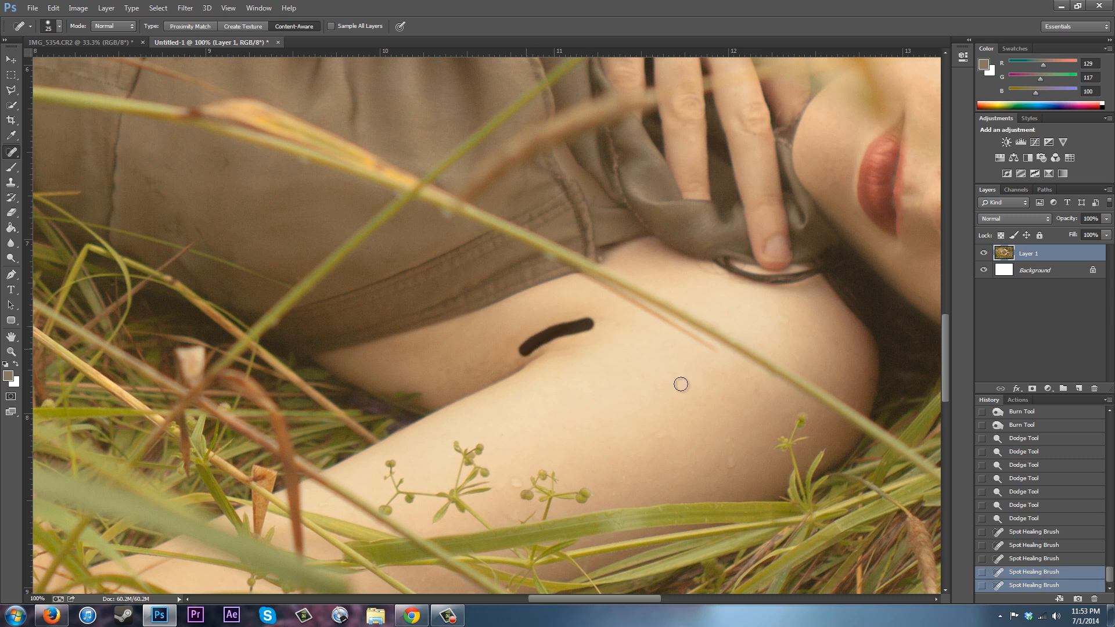
drag(590, 328, 581, 321)
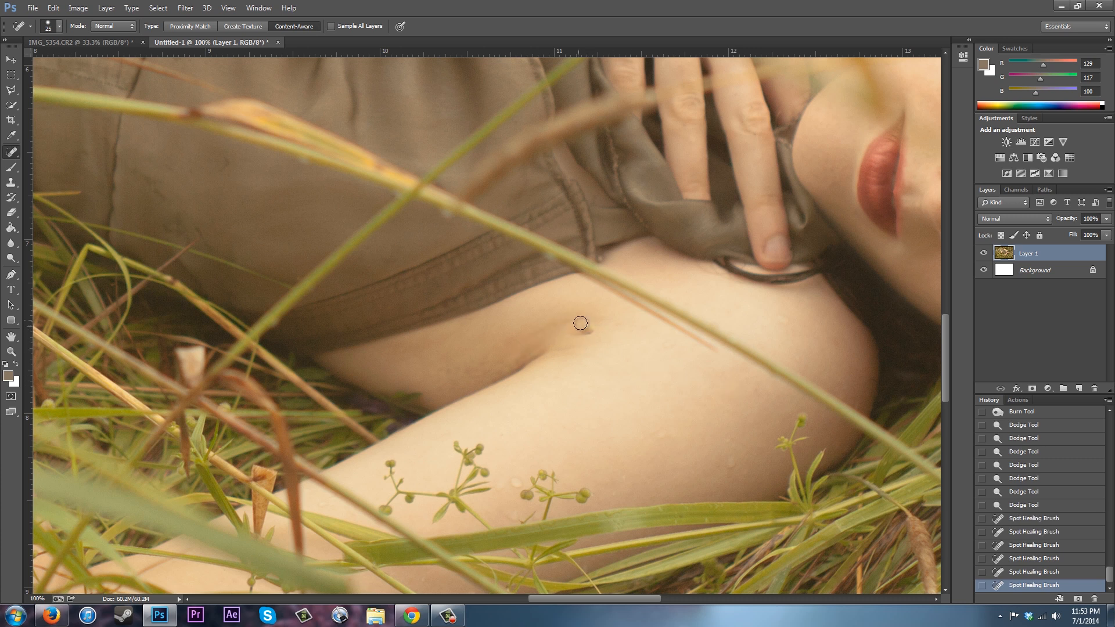
click(1031, 572)
Clean up the skin around the inner end of the armpit crease with the Spot Healing Brush at 15 px
key(bracketleft)
mouse_move(583, 324)
mouse_down()
mouse_move(569, 320)
mouse_move(570, 342)
mouse_move(561, 316)
mouse_up()
click(595, 322)
click(594, 324)
click(579, 349)
click(606, 321)
click(589, 318)
click(606, 321)
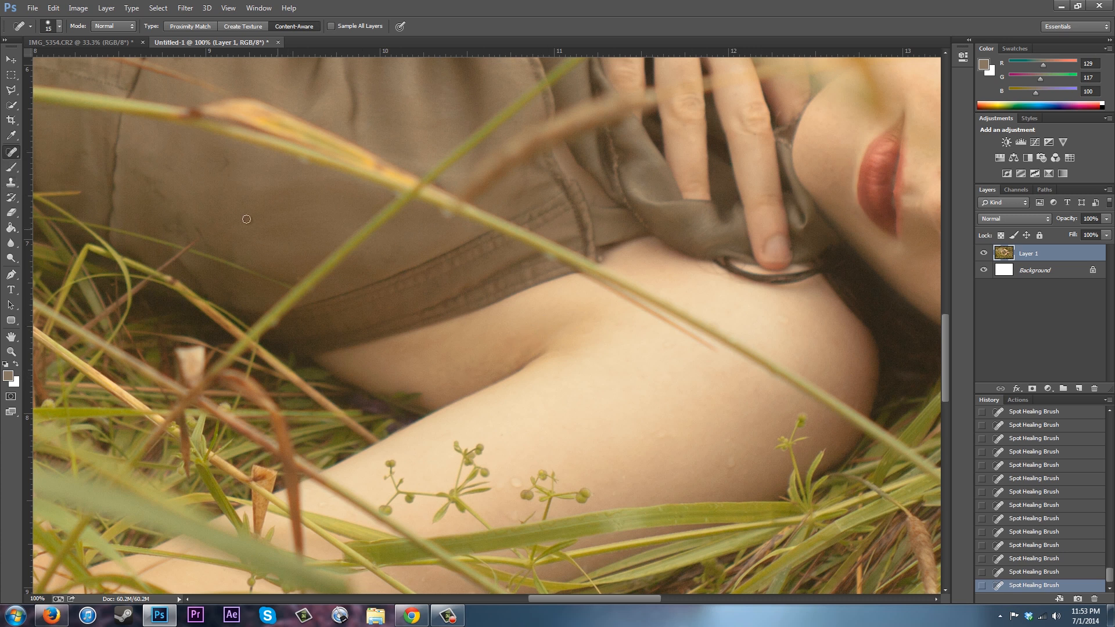
Sample the skin tone beside the armpit crease and paint it over the underarm with a 70 px Brush at 11% opacity
click(11, 137)
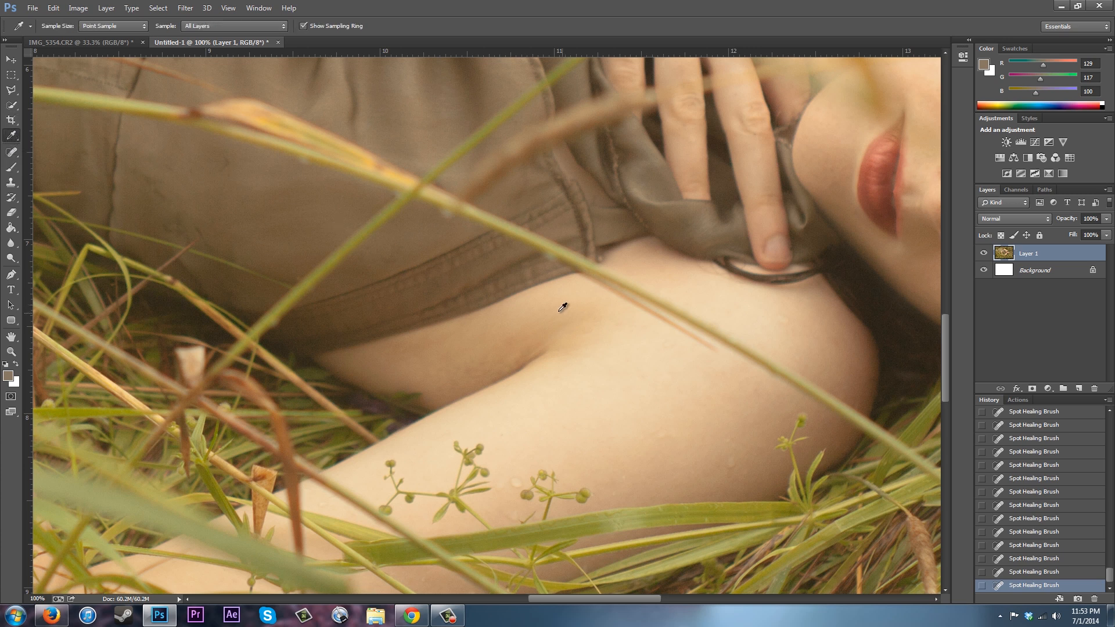
click(517, 320)
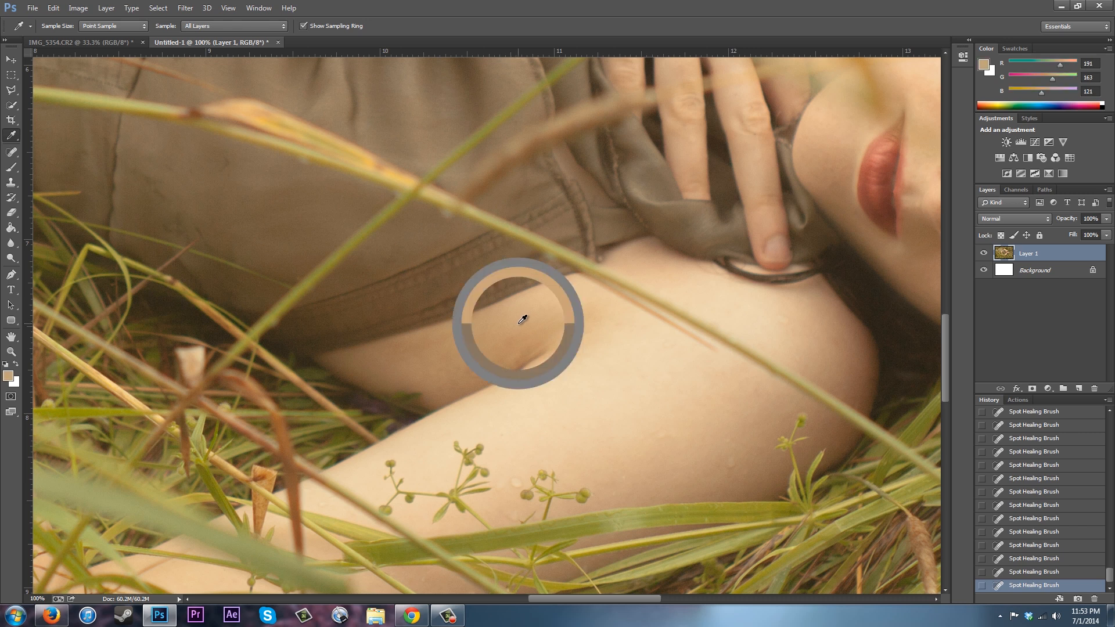
click(503, 326)
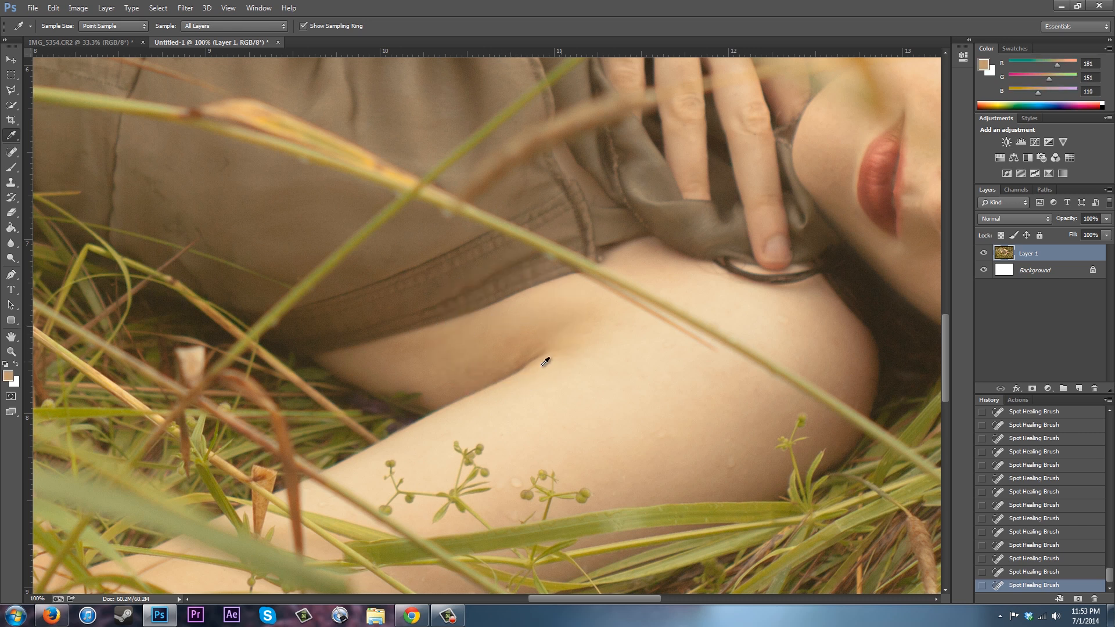
click(12, 169)
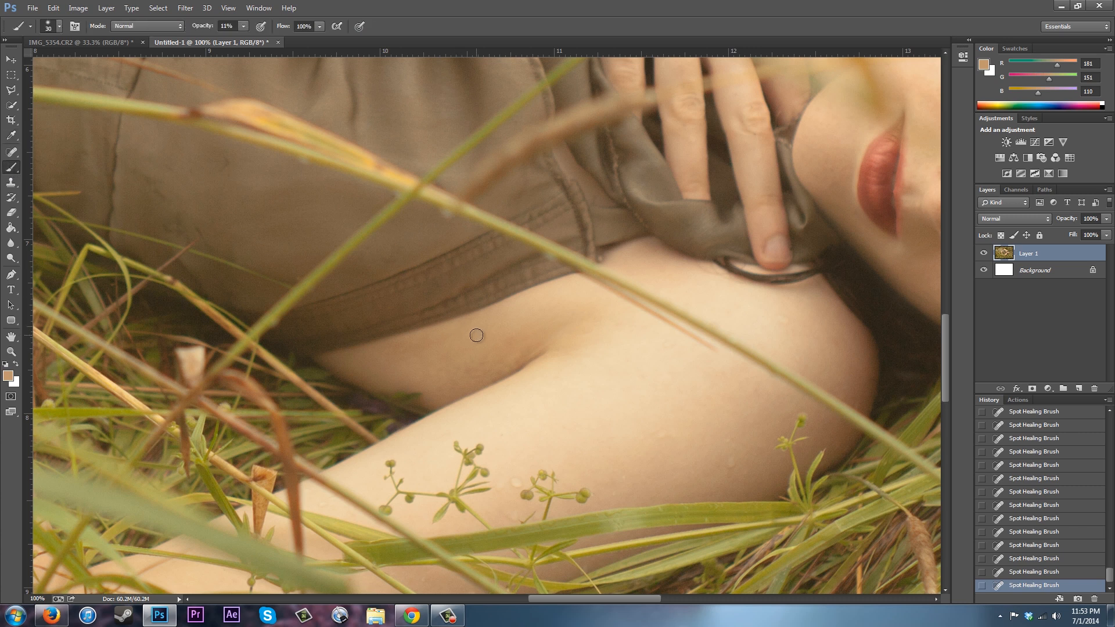
key(bracketright)
key(bracketright)
key(bracketright)
key(bracketright)
mouse_move(508, 348)
mouse_down()
mouse_move(443, 373)
mouse_move(509, 348)
mouse_up()
Raise the Brush opacity to 34% and paint the sampled tone over the underarm skin at 70 px, stepping back the first stroke
click(243, 26)
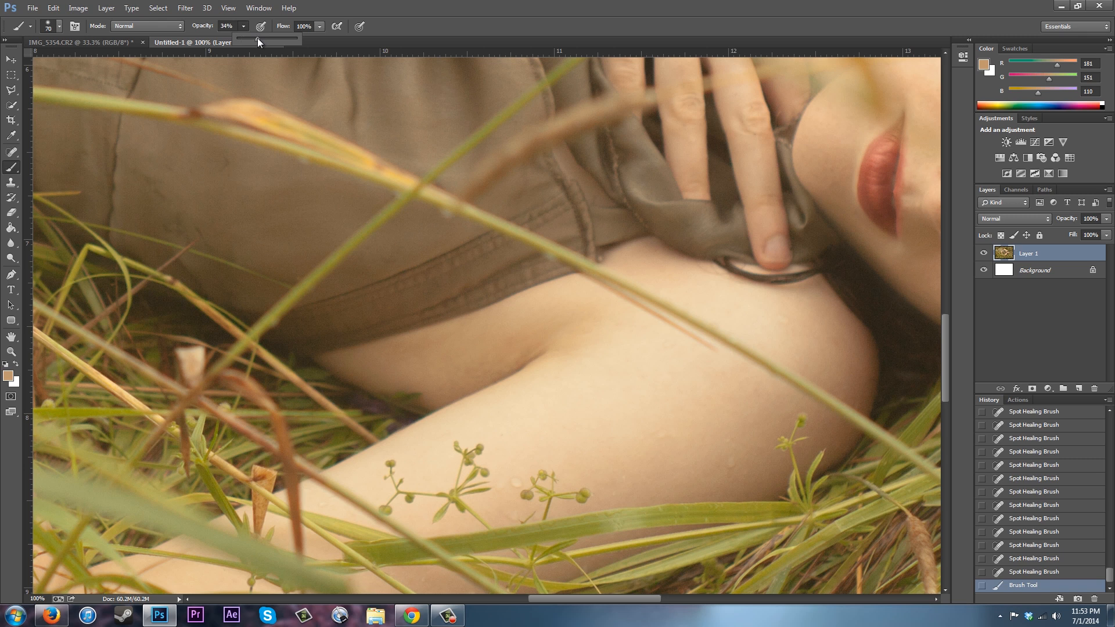
click(6, 446)
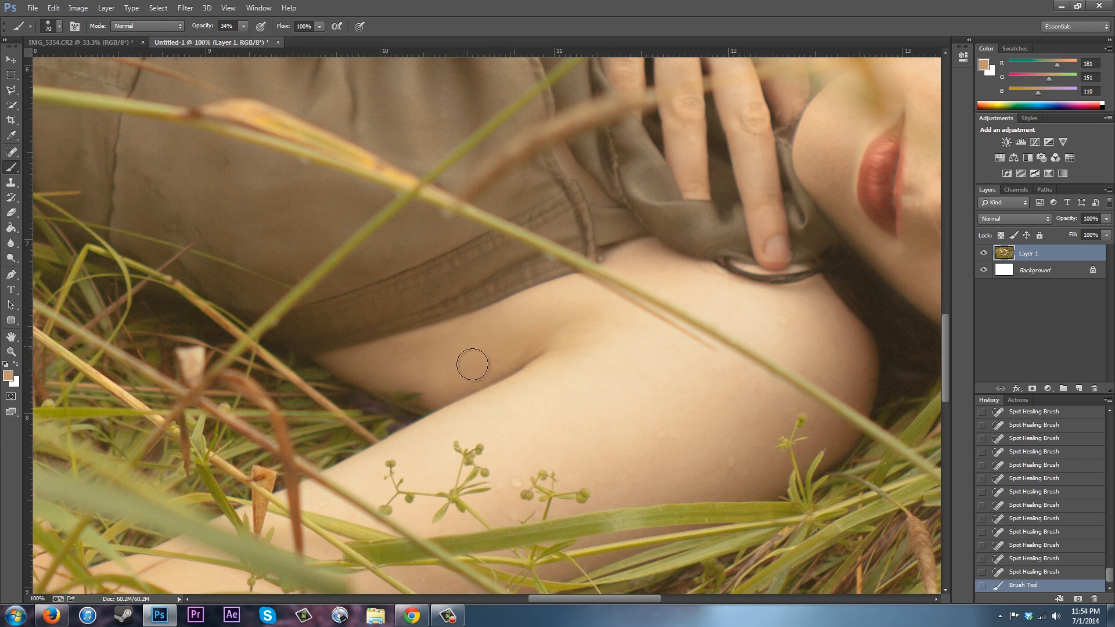
mouse_move(391, 353)
mouse_down()
mouse_move(473, 328)
mouse_move(447, 346)
mouse_up()
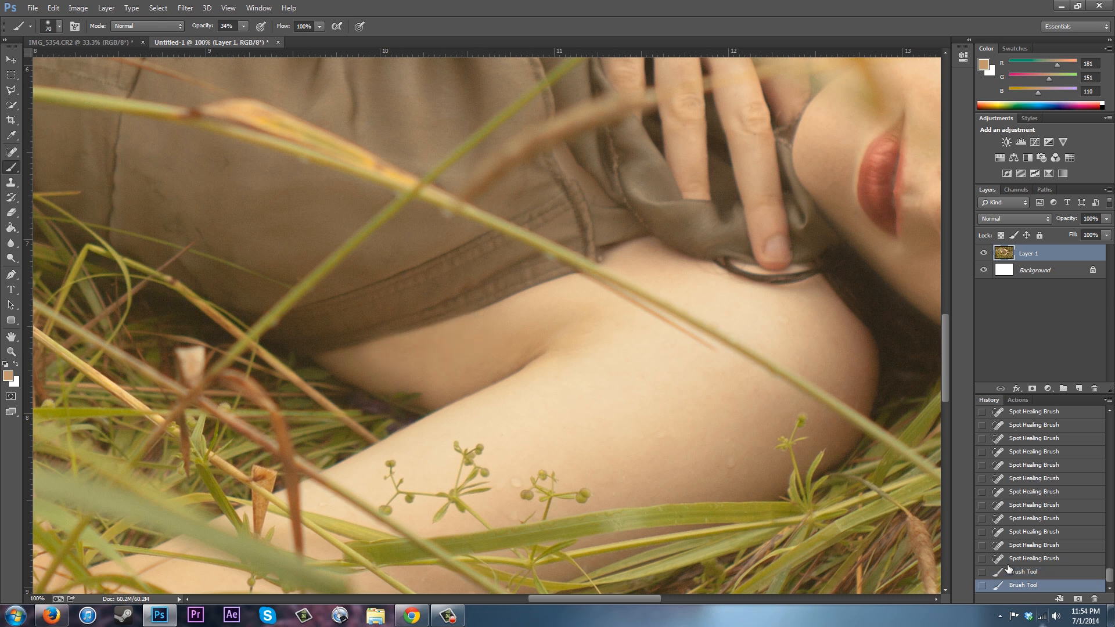
click(1015, 572)
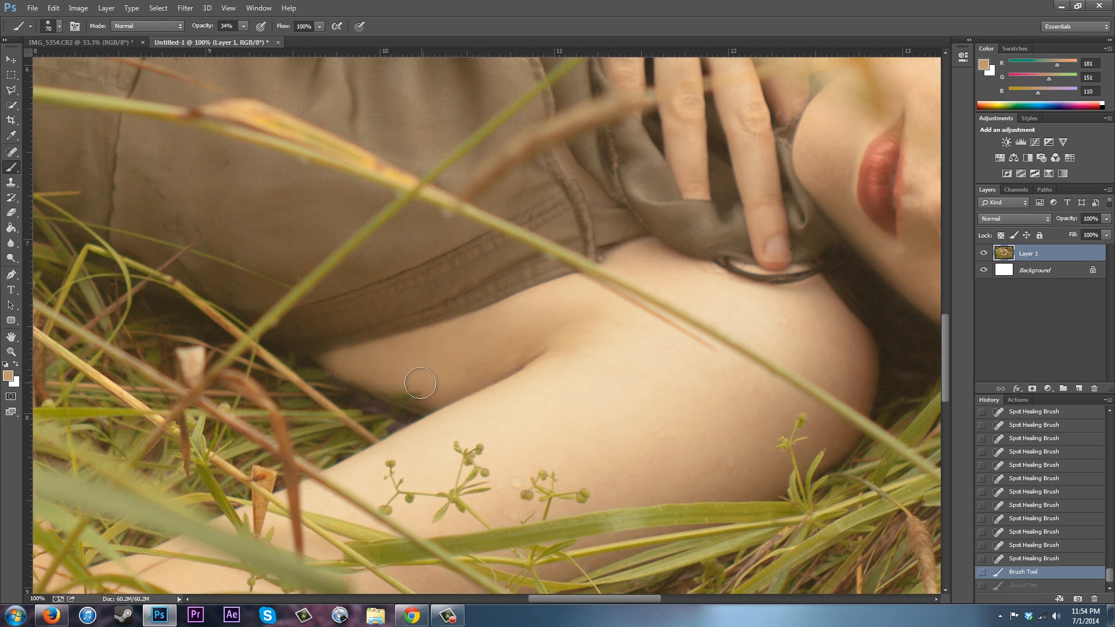
mouse_move(503, 356)
mouse_down()
mouse_move(525, 336)
mouse_move(517, 349)
mouse_up()
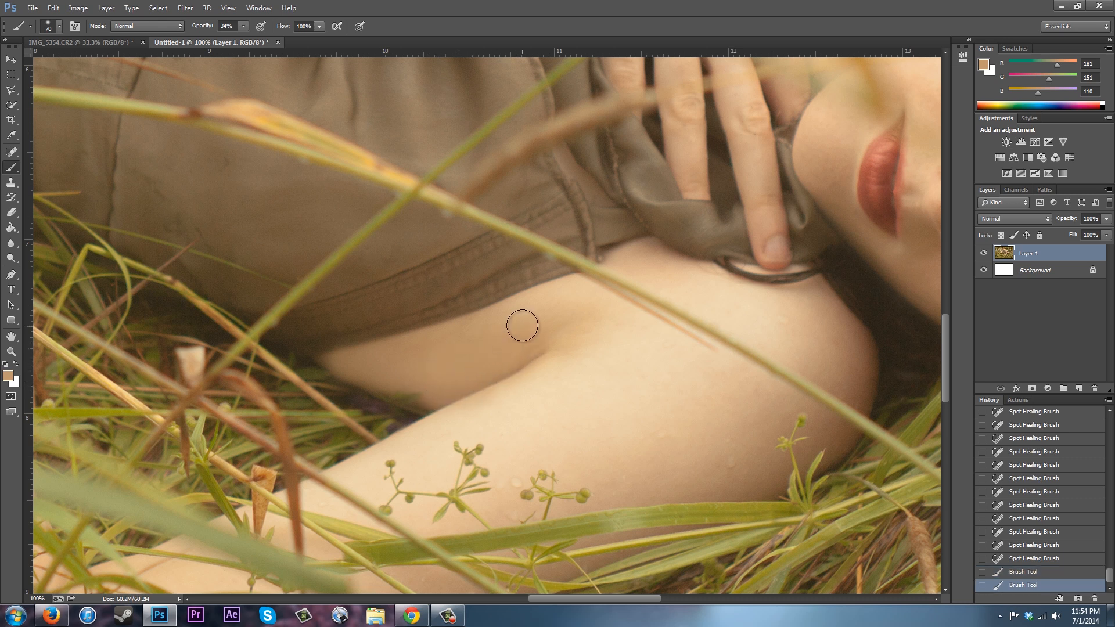
drag(397, 368, 385, 368)
Reduce the Brush to 30 px, try a touch-up on the underarm, and undo the last stroke
key(bracketleft)
key(bracketleft)
key(bracketleft)
key(bracketleft)
key(bracketleft)
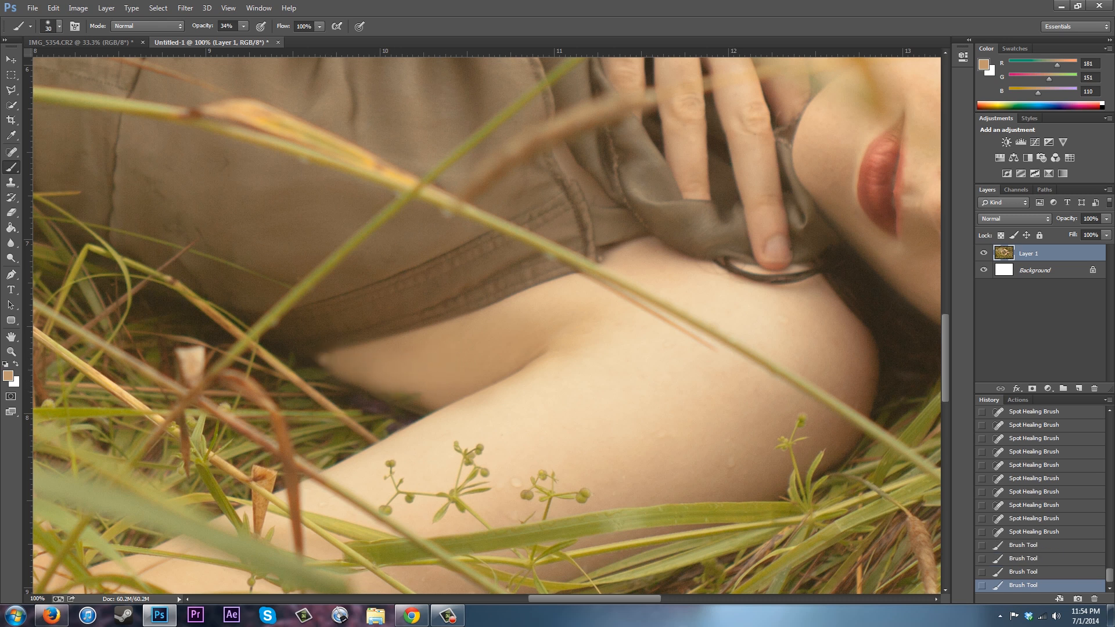
key(ctrl+z)
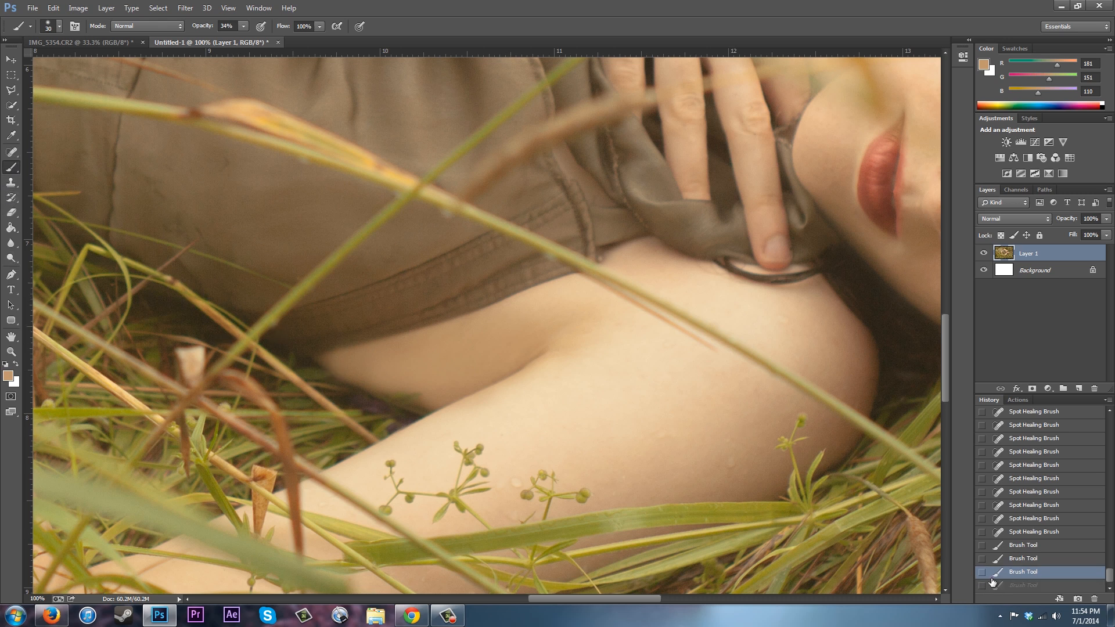
Paint with the History Brush at 500 px and 19% opacity over the underarm, the adjoining grass and the dress edge
click(11, 198)
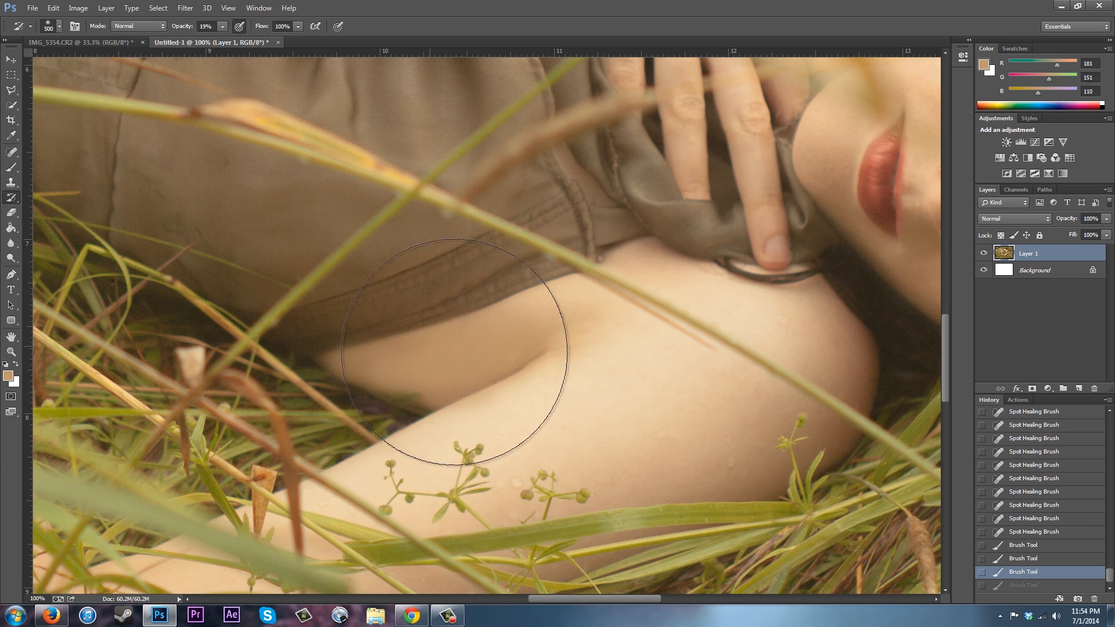
mouse_move(393, 376)
mouse_down()
mouse_move(323, 336)
mouse_move(256, 361)
mouse_move(324, 361)
mouse_move(289, 459)
mouse_move(251, 412)
mouse_up()
mouse_move(357, 481)
mouse_down()
mouse_move(263, 437)
mouse_move(225, 393)
mouse_up()
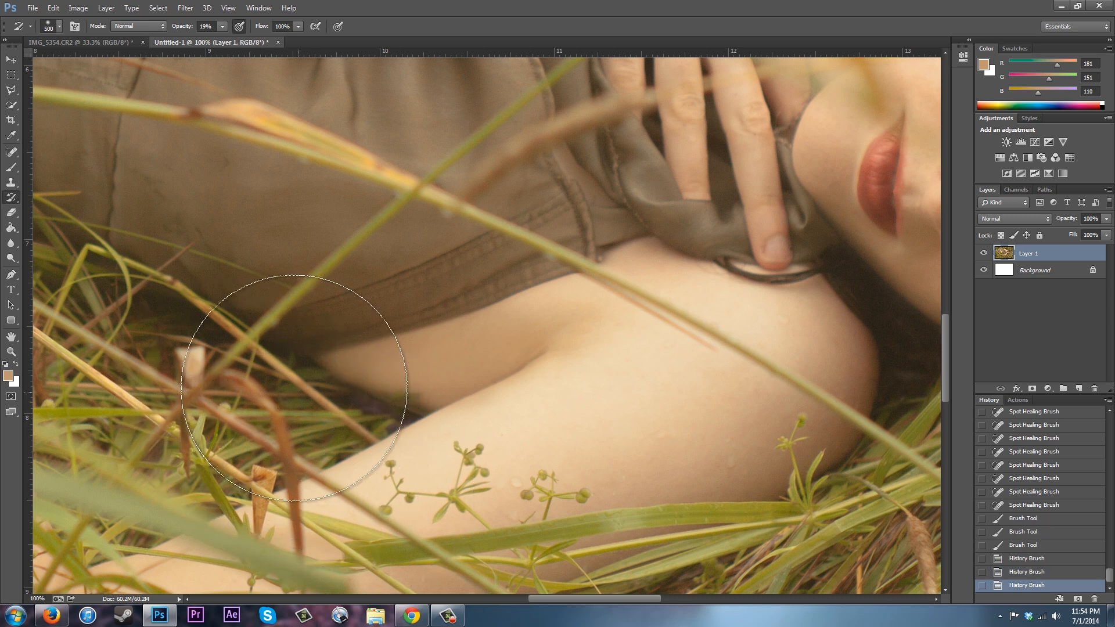
drag(313, 425, 288, 362)
mouse_move(199, 266)
mouse_down()
mouse_move(353, 301)
mouse_move(383, 291)
mouse_move(365, 244)
mouse_up()
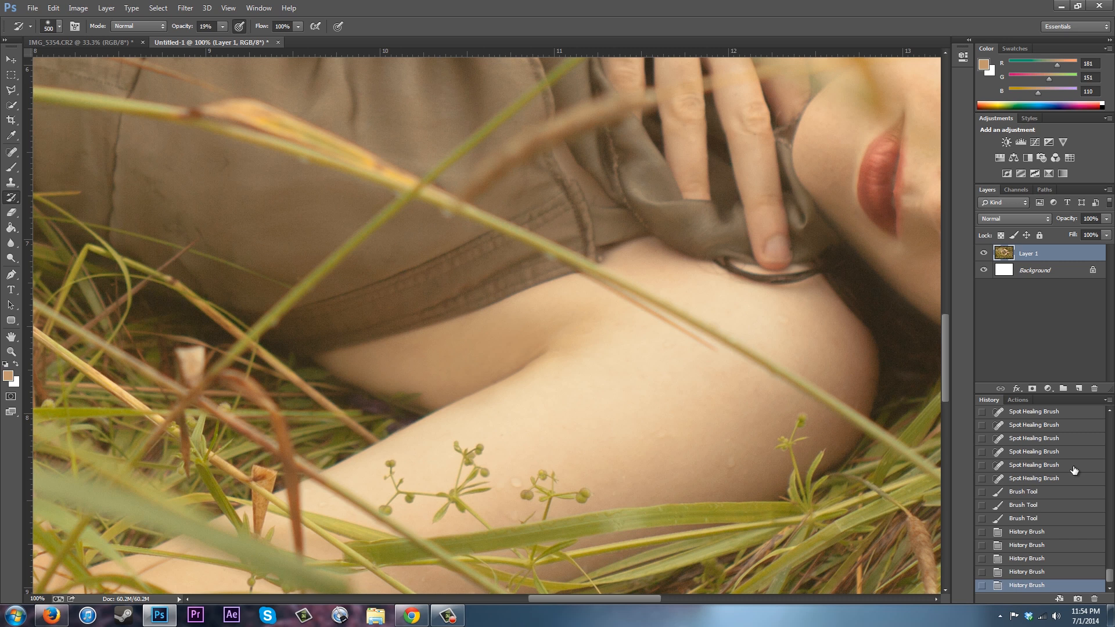
Start a Selective Color adjustment on the whole image and fine-tune the Black and Yellow amounts of the Reds
key(ctrl+minus)
key(ctrl+minus)
key(ctrl+minus)
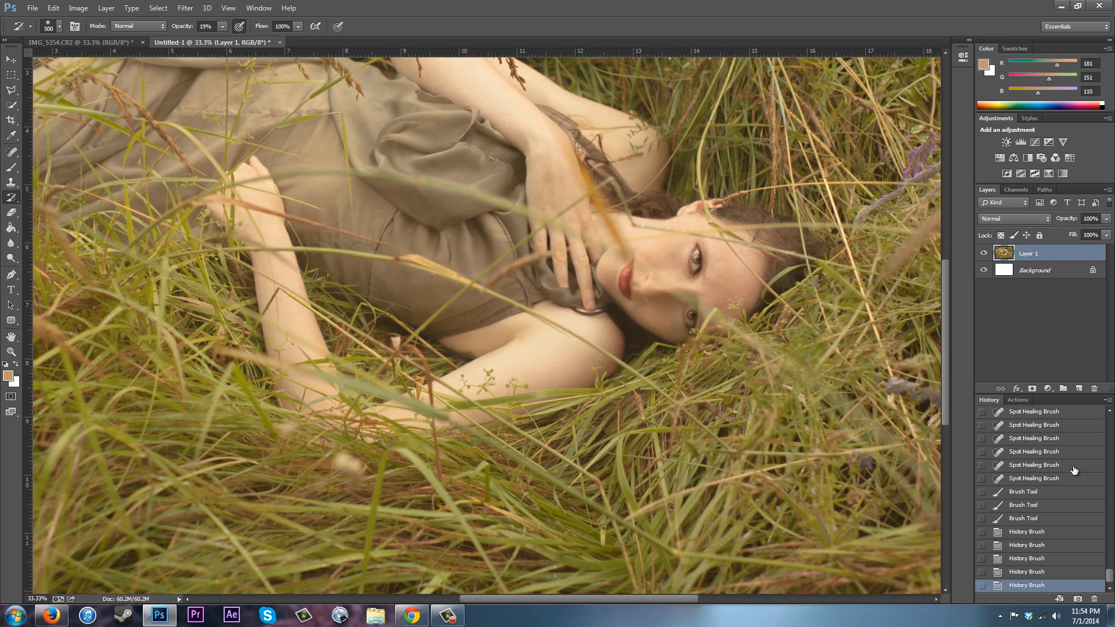
key(ctrl+minus)
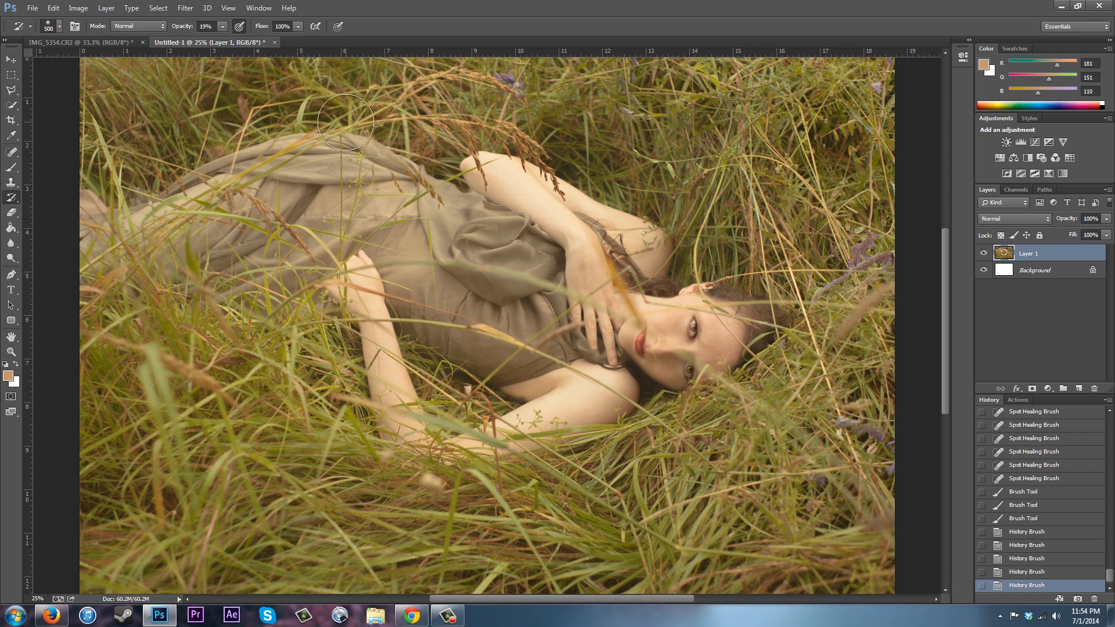
click(79, 8)
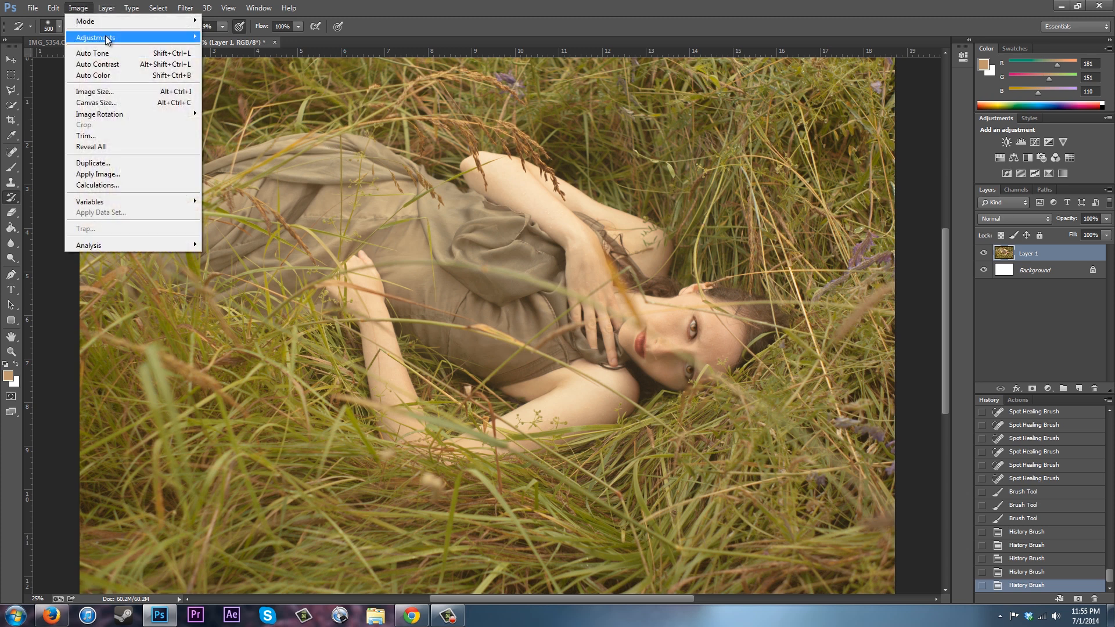
mouse_move(133, 37)
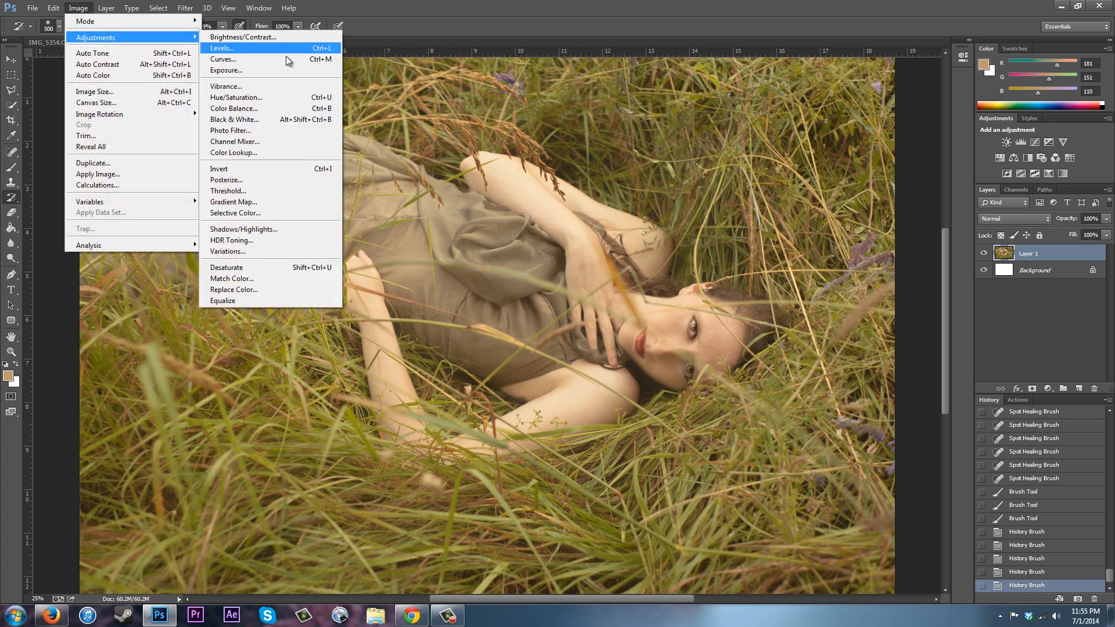
click(235, 213)
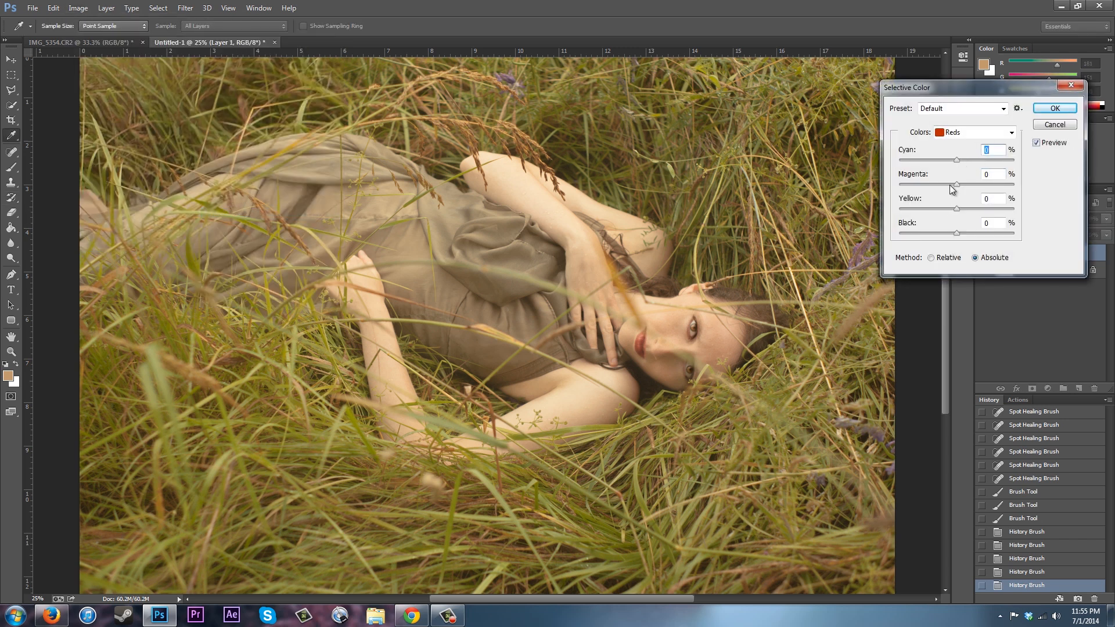
mouse_move(956, 233)
mouse_down()
mouse_move(966, 236)
mouse_move(956, 236)
mouse_up()
drag(966, 208, 957, 208)
drag(955, 209, 956, 209)
Raise the Yellow amount of the Yellows range in the Selective Color adjustment
click(982, 135)
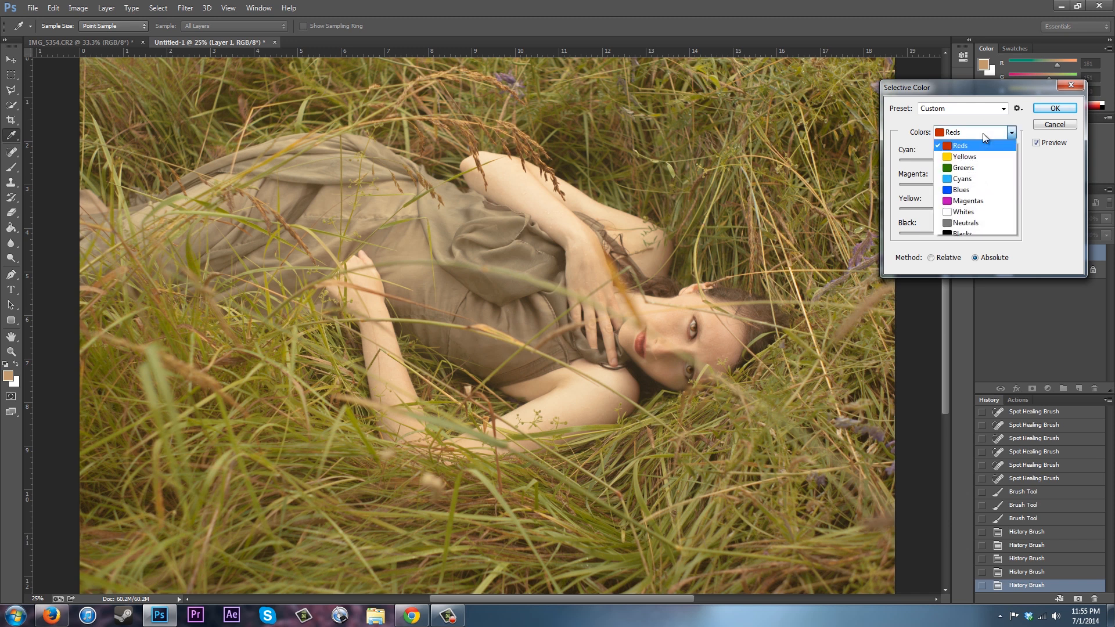
click(959, 145)
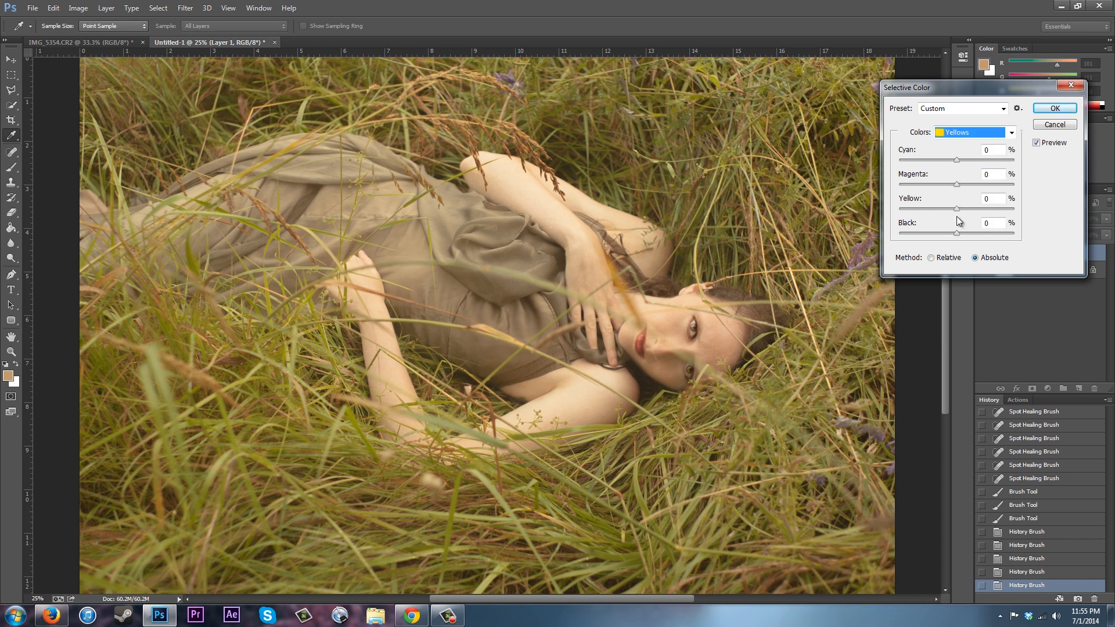
drag(957, 208, 976, 210)
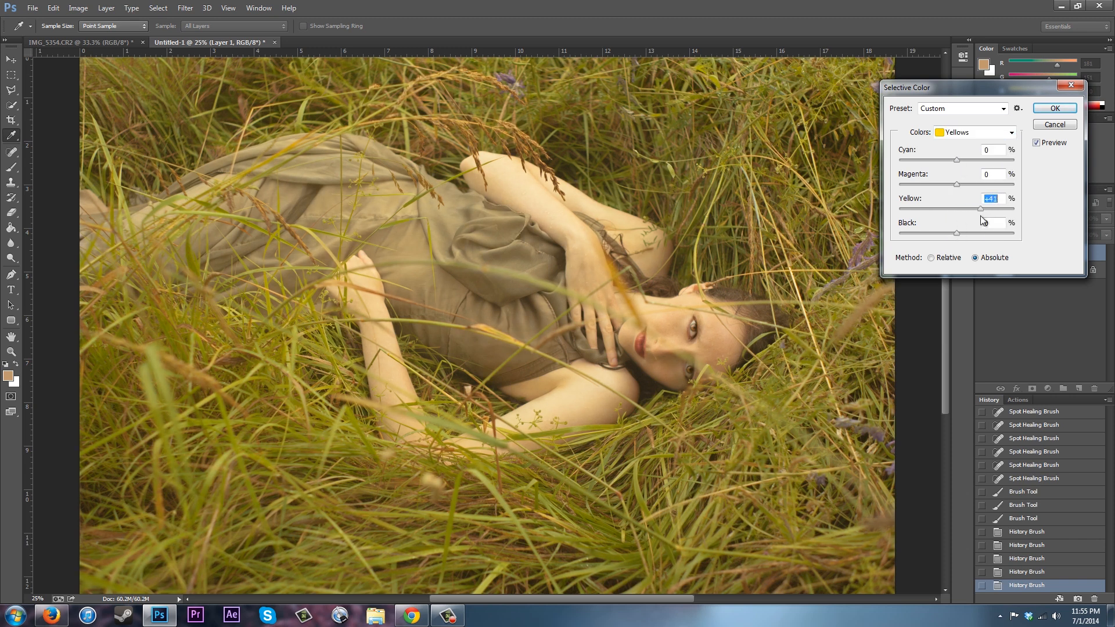
drag(968, 216, 967, 217)
Set the Whites in Selective Color to Cyan -7%, Magenta -6% and Yellow +2%
click(971, 137)
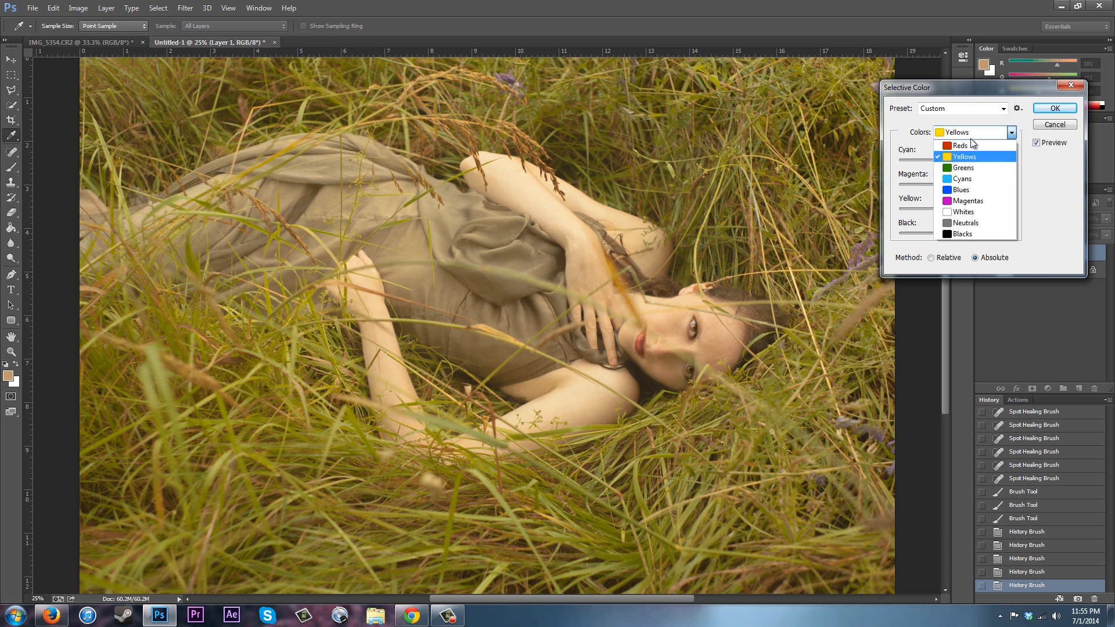
click(961, 212)
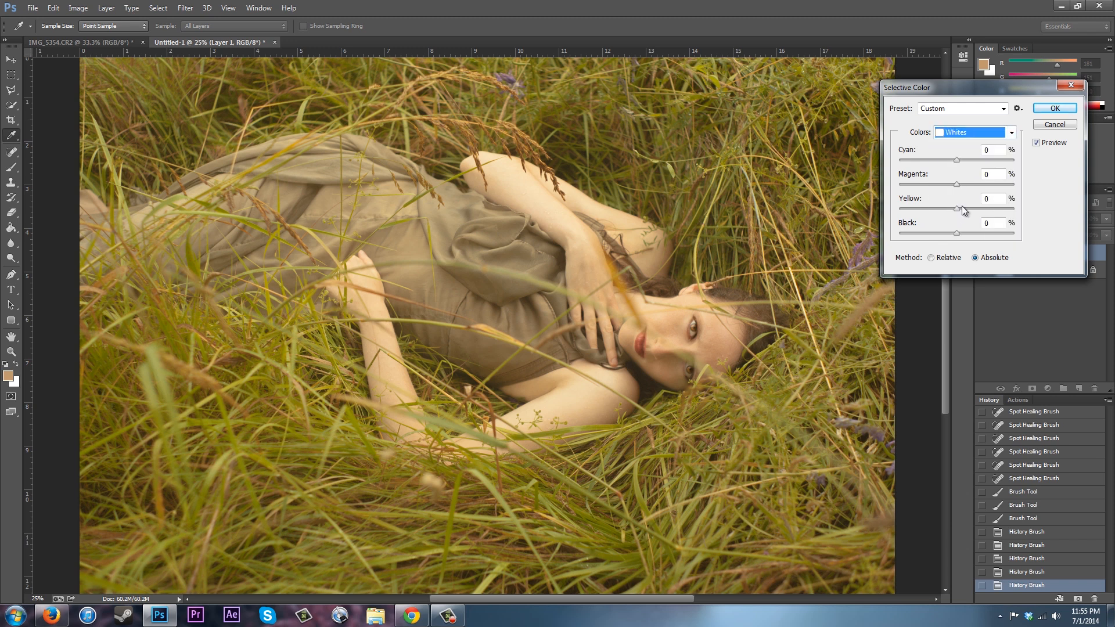
drag(956, 207, 980, 211)
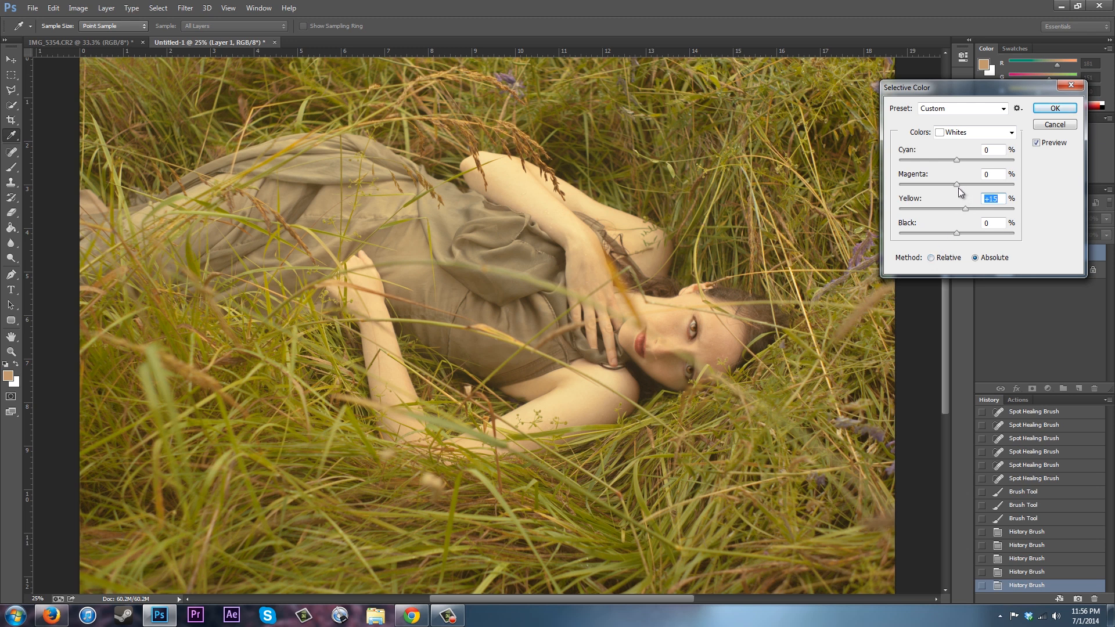
mouse_move(964, 207)
mouse_down()
mouse_move(928, 210)
mouse_move(957, 212)
mouse_up()
drag(955, 162, 955, 169)
drag(957, 184, 956, 183)
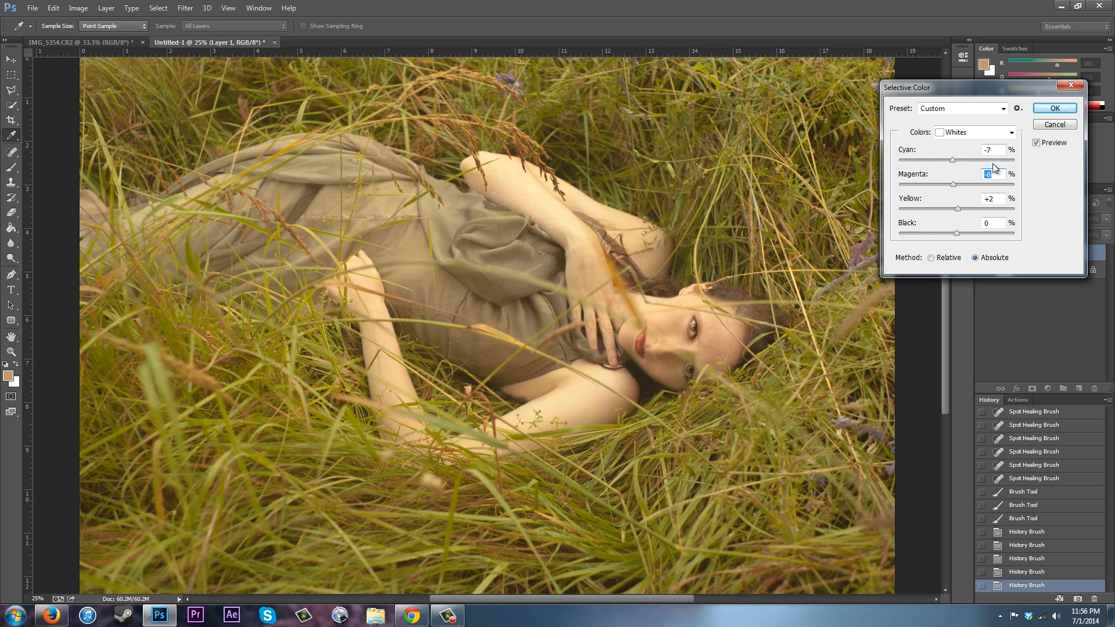
Set the Neutrals in Selective Color to Cyan -2% and Yellow +2%
click(994, 134)
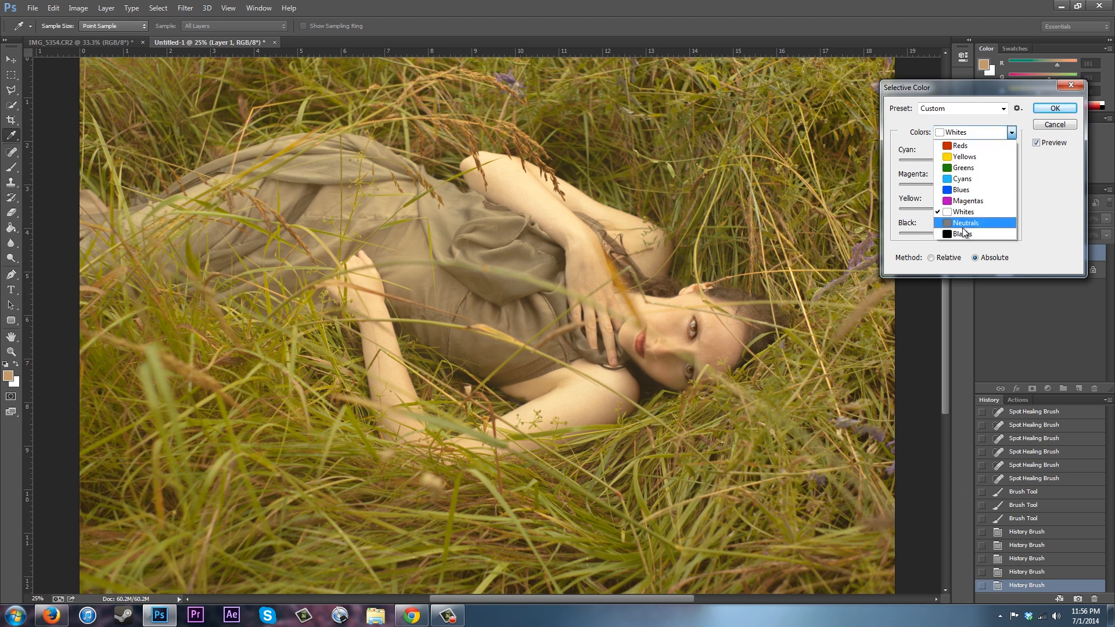
click(965, 227)
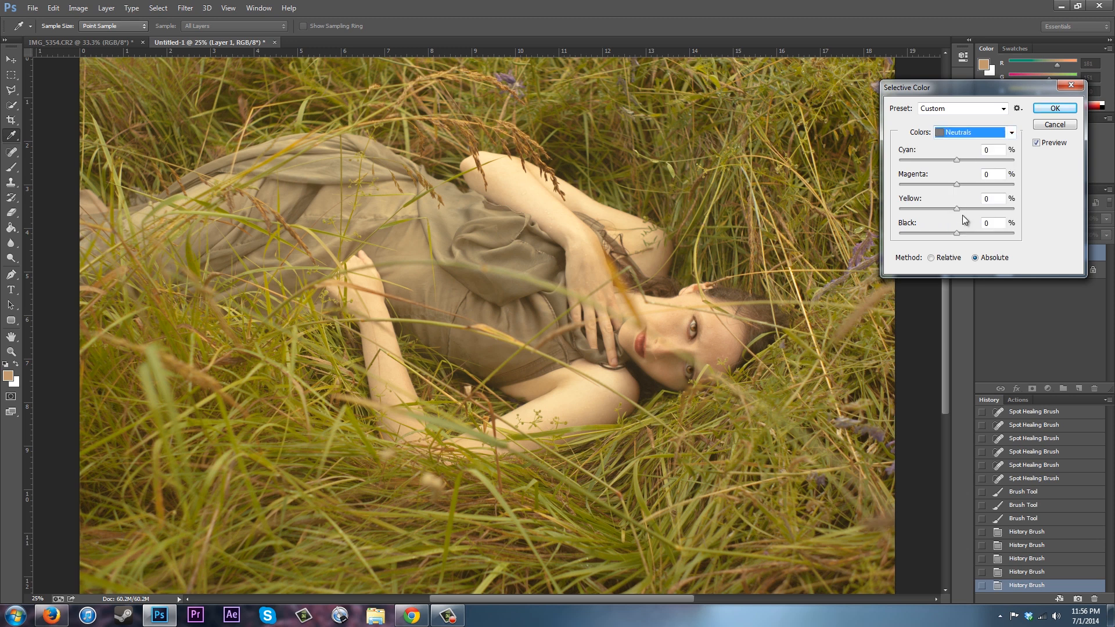
click(957, 207)
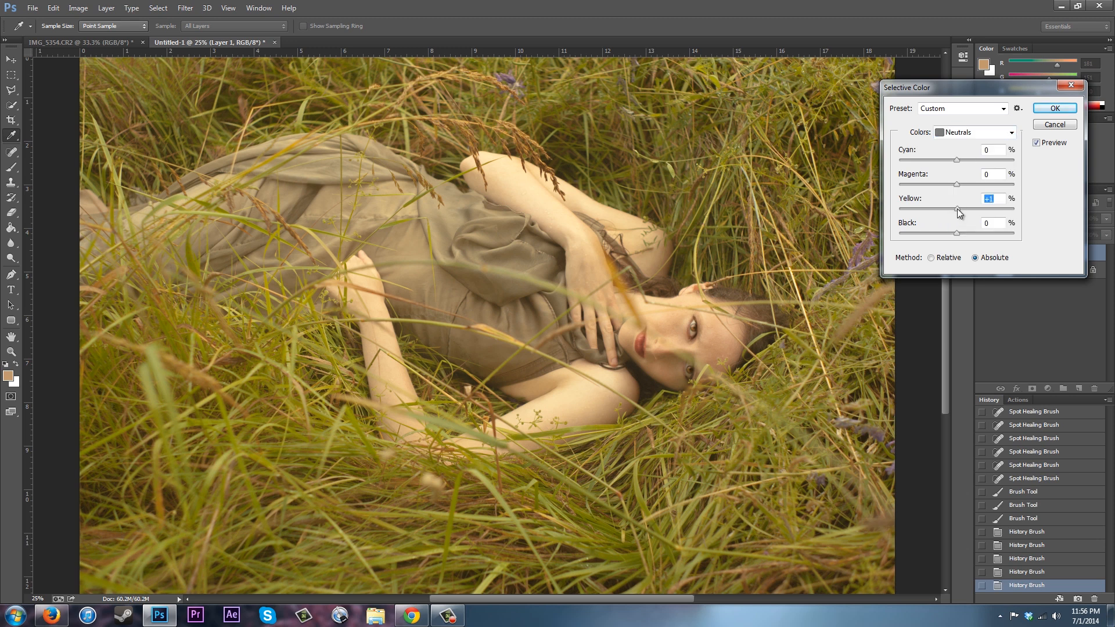
drag(959, 207, 953, 208)
click(966, 133)
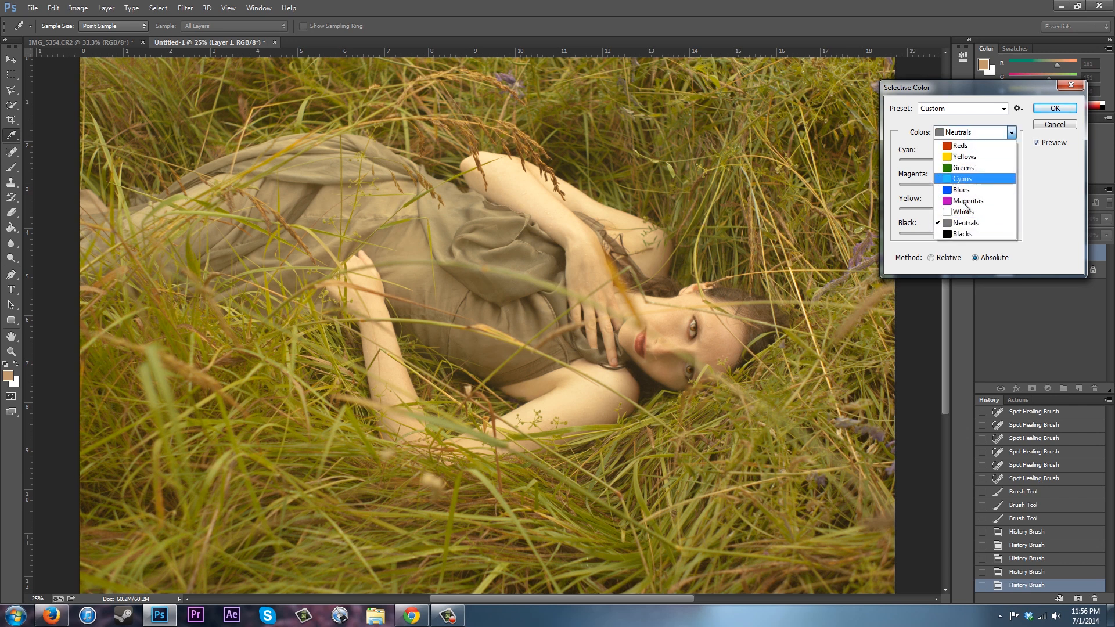
click(964, 223)
drag(956, 160, 953, 160)
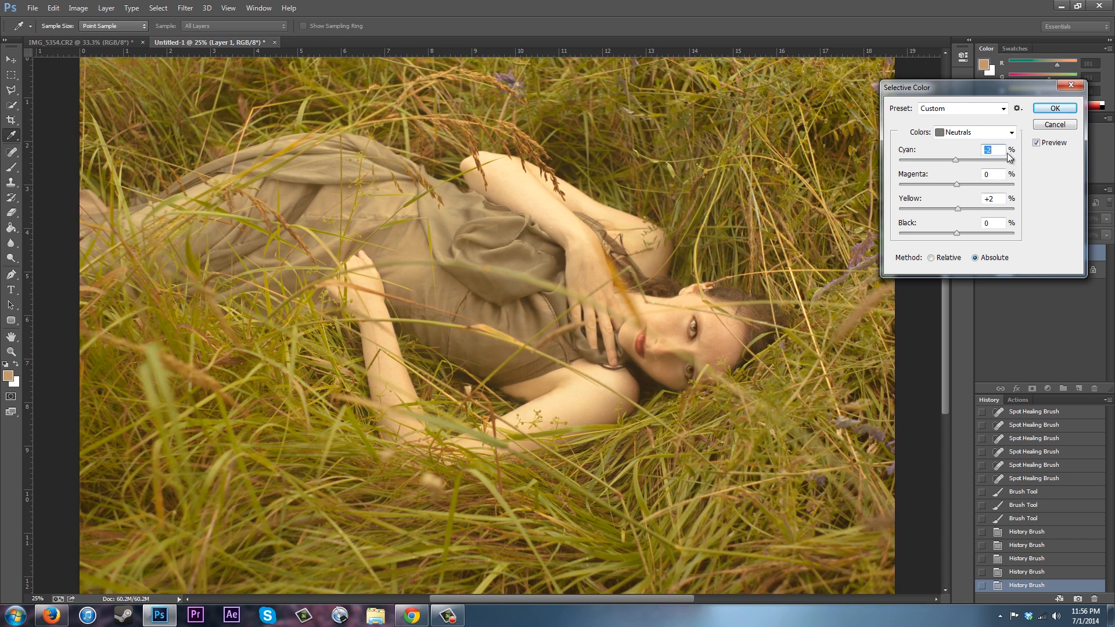
Lower the Yellow amount of the Blacks in Selective Color and slightly adjust their Magenta
click(1010, 132)
click(957, 233)
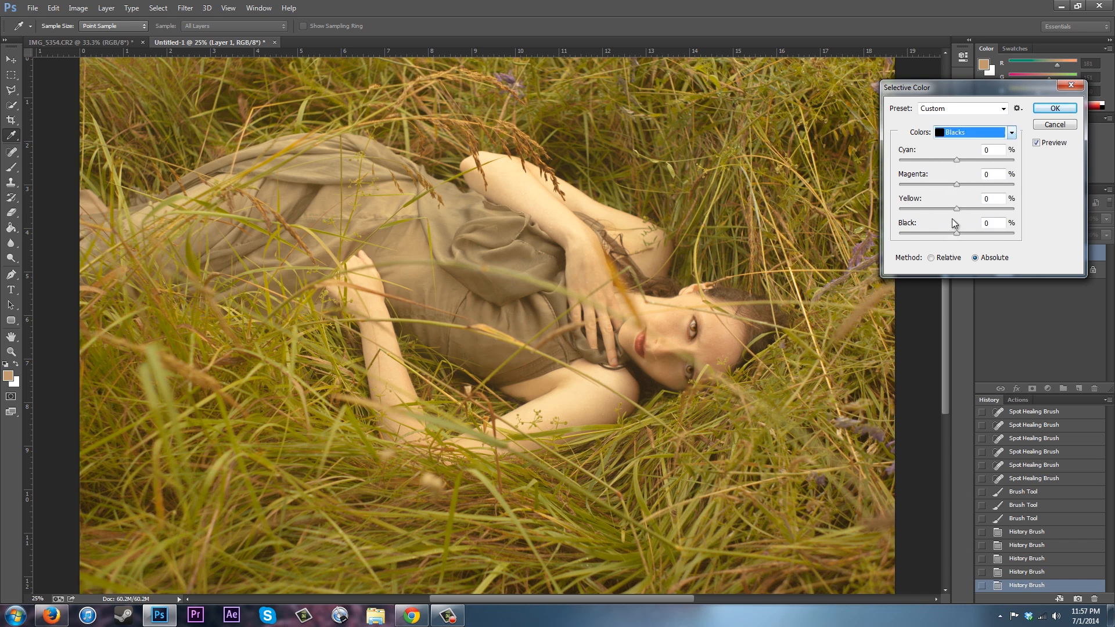
drag(956, 211, 952, 209)
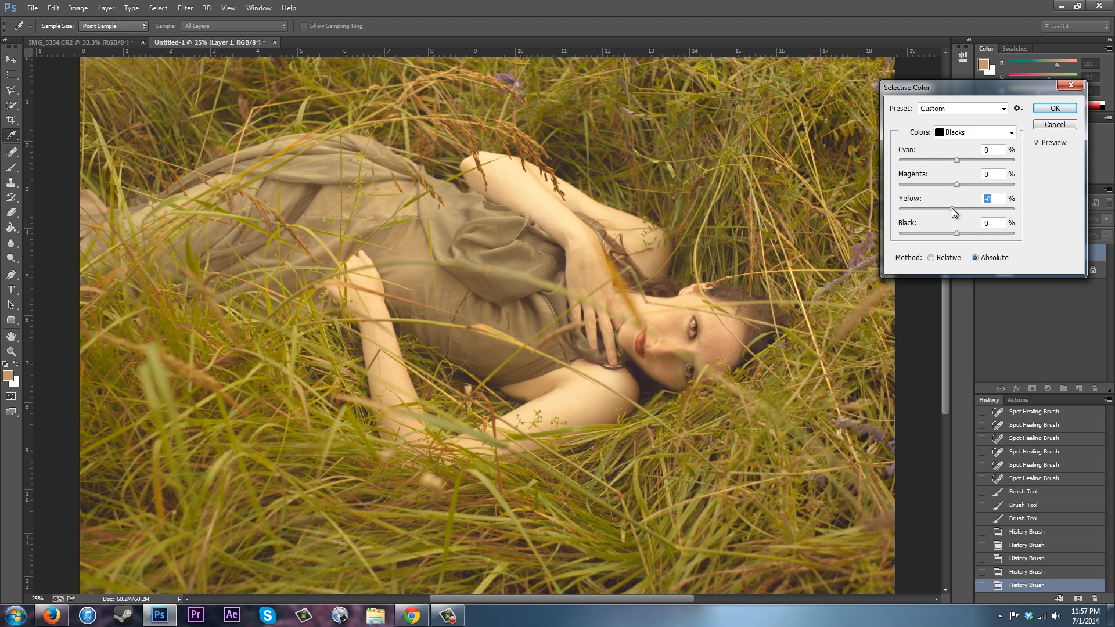
drag(961, 209, 938, 215)
drag(955, 183, 958, 184)
Compare the image with and without the Selective Color preview, and apply the adjustment
click(1037, 143)
click(1037, 143)
click(1036, 143)
click(1037, 143)
click(1037, 144)
click(1011, 133)
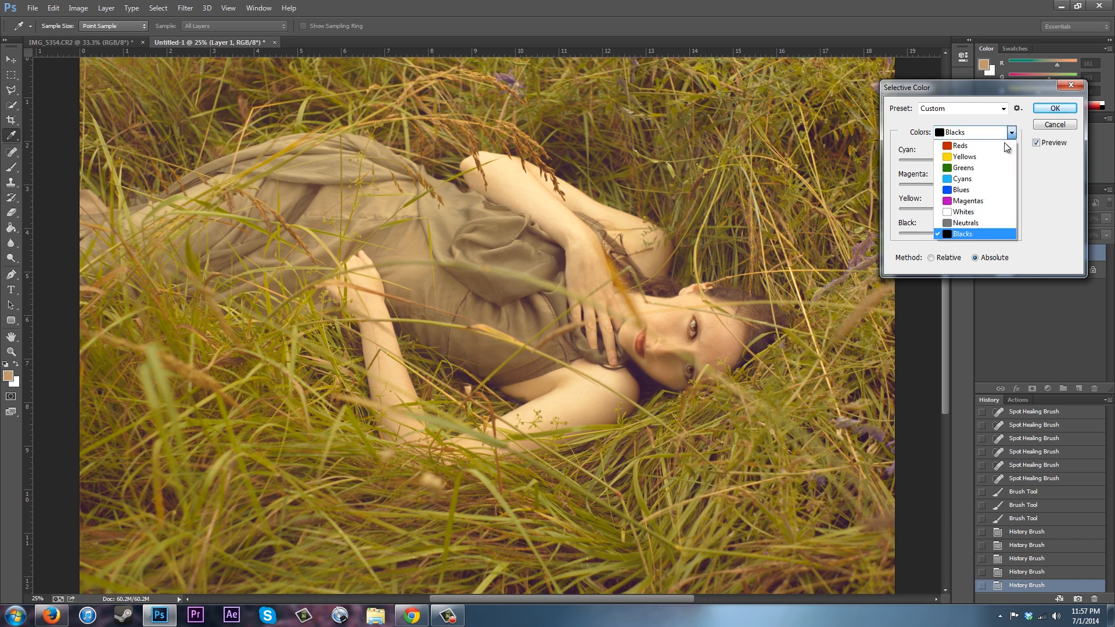
click(969, 180)
click(1054, 108)
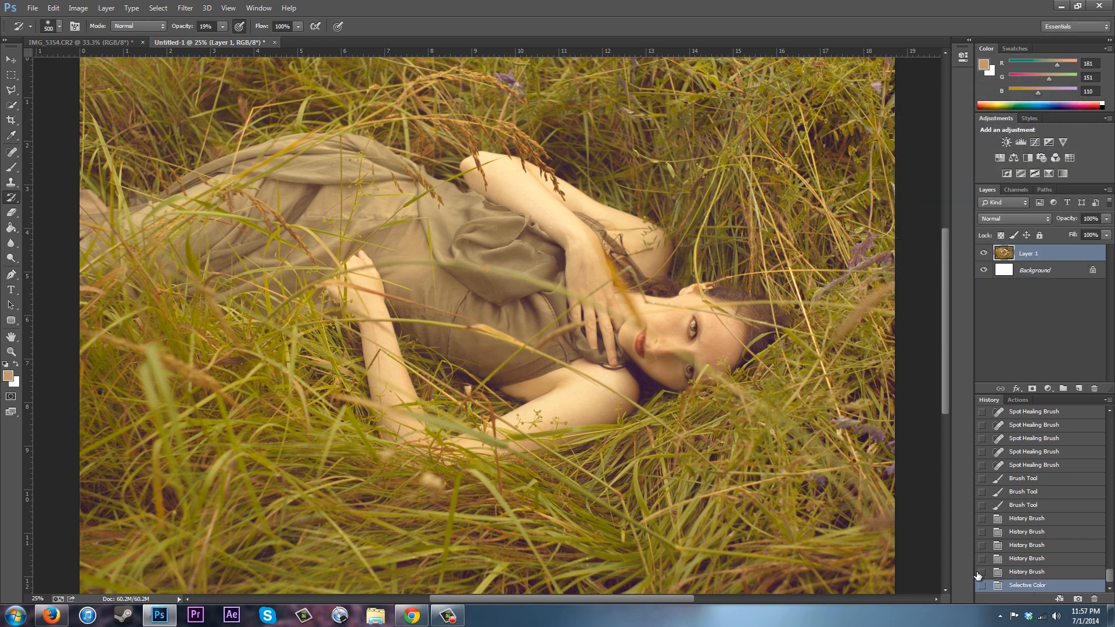
Start a Hue/Saturation adjustment and set the saturation of the Reds to +8
click(81, 8)
mouse_move(93, 37)
click(242, 97)
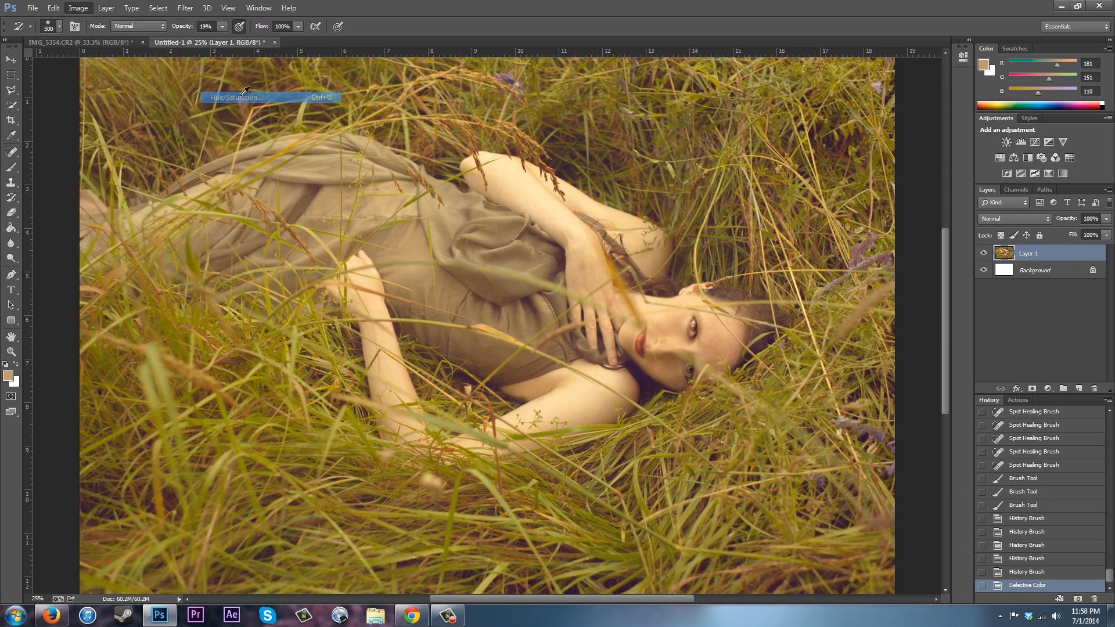
drag(908, 259, 924, 151)
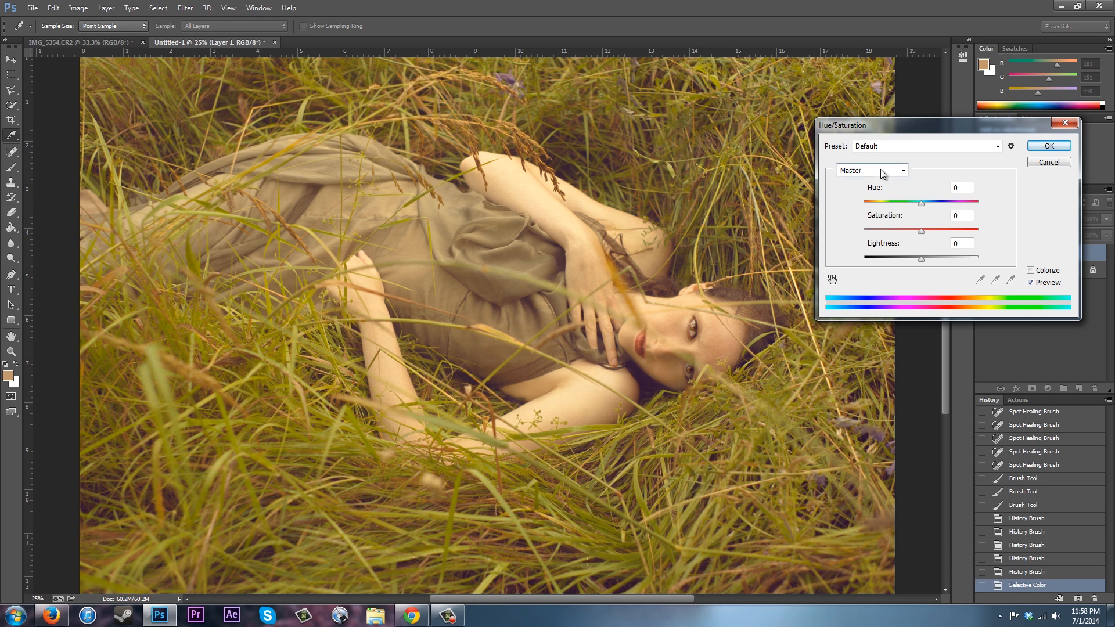
click(863, 164)
click(956, 172)
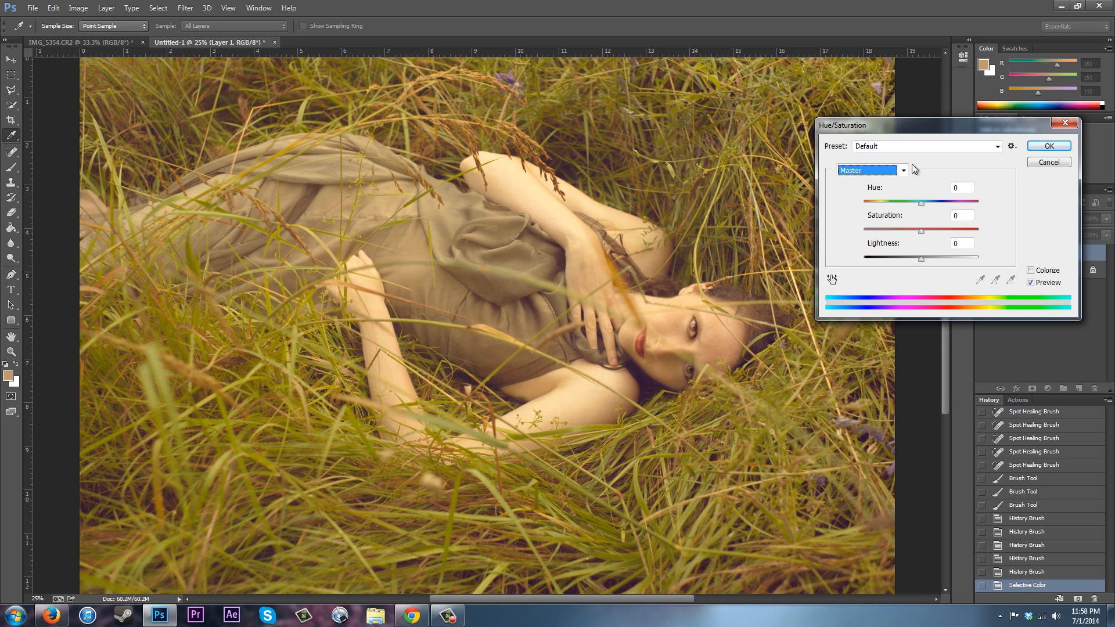
click(901, 171)
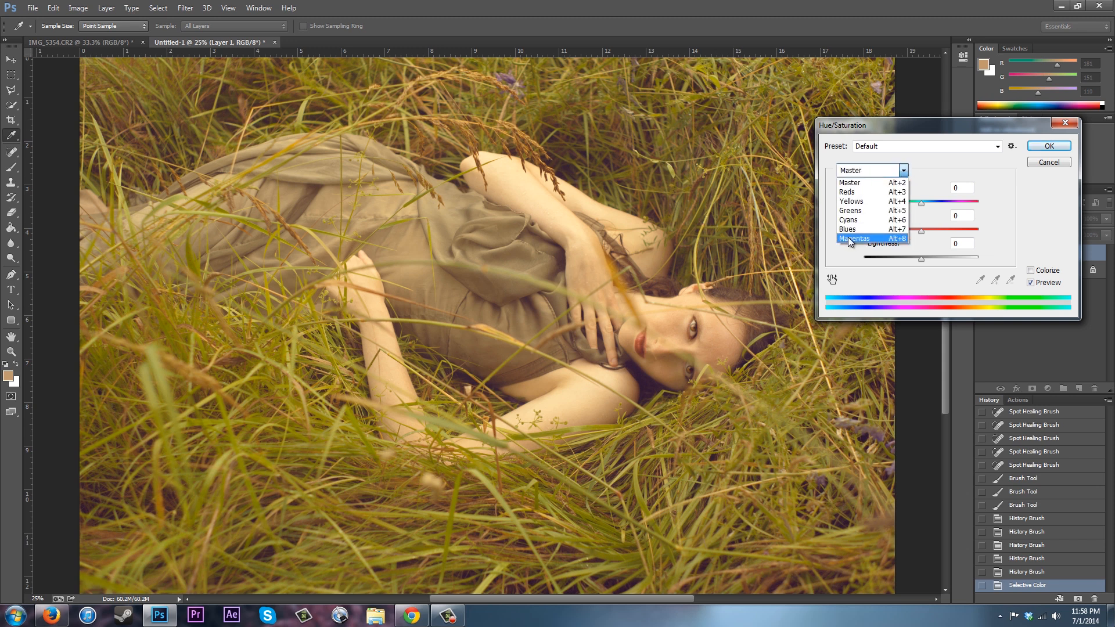
click(857, 193)
drag(921, 232, 904, 233)
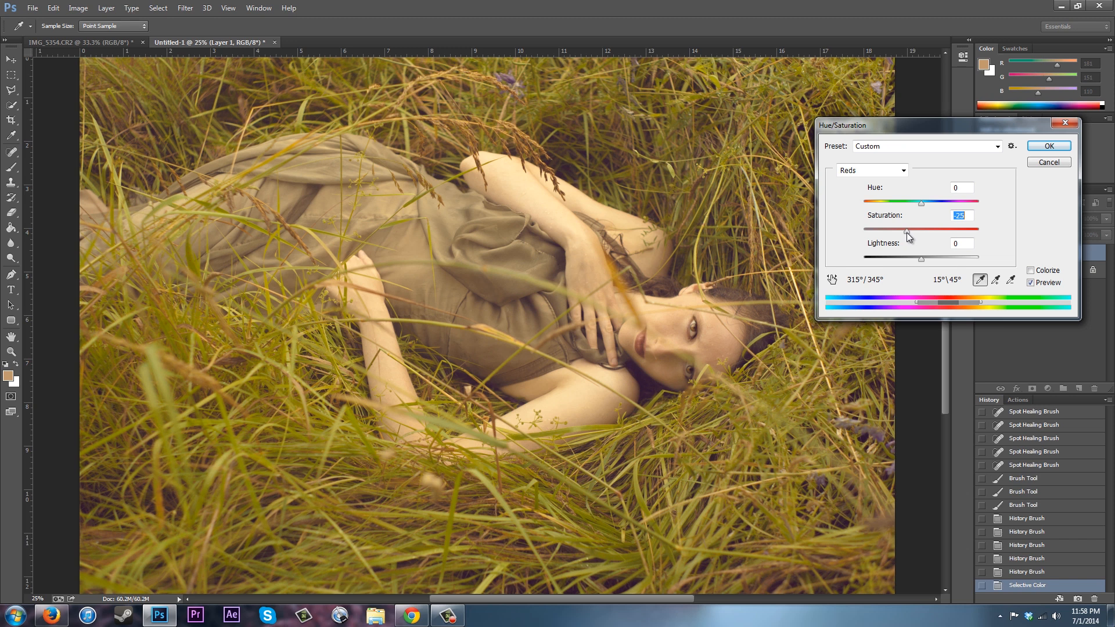
drag(909, 232, 918, 235)
drag(918, 229, 925, 229)
mouse_move(924, 234)
mouse_down()
mouse_move(943, 232)
mouse_move(924, 229)
mouse_up()
Set the saturation of the Yellows to +1 in the Hue/Saturation adjustment
click(903, 170)
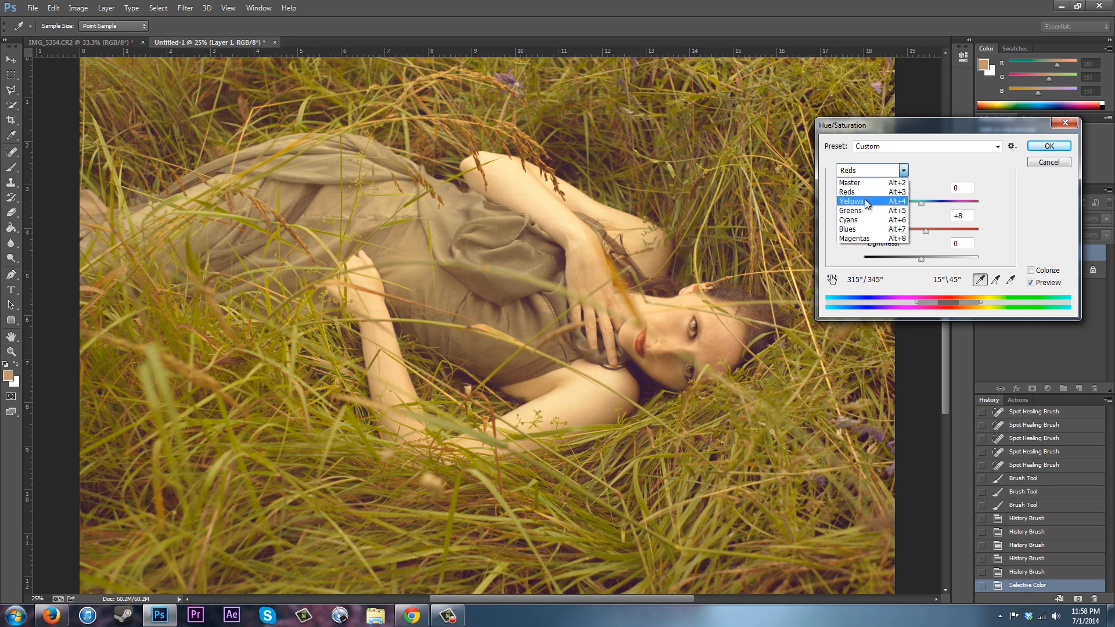
click(871, 200)
drag(921, 232, 849, 241)
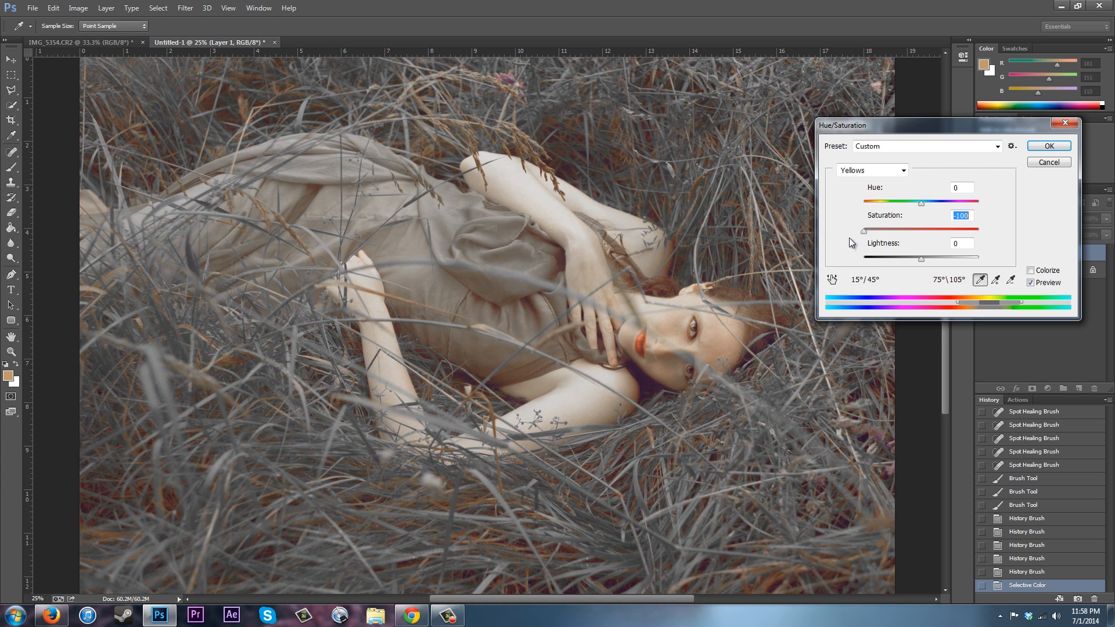
drag(862, 237, 917, 237)
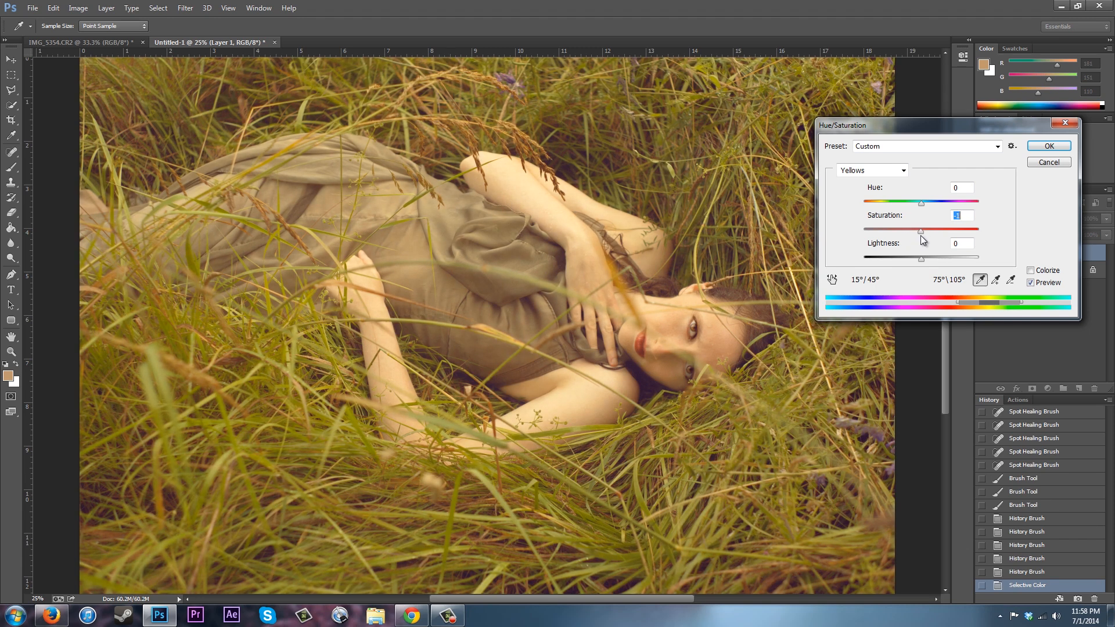
drag(920, 235, 922, 236)
Try a different hue for the Yellows in Hue/Saturation, and return it to 0
click(903, 171)
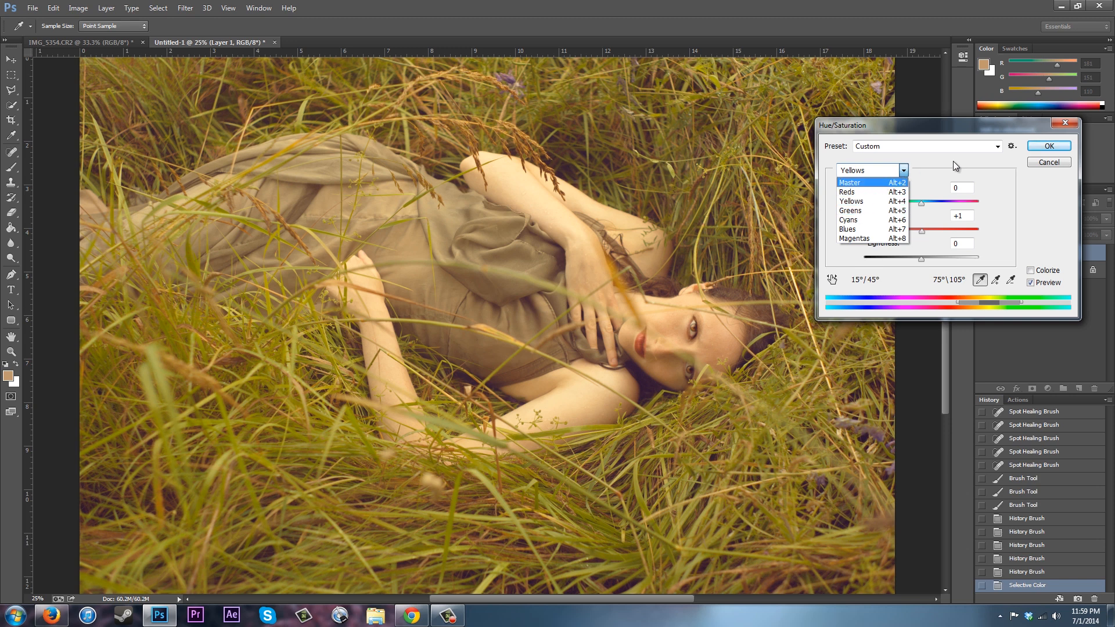
click(920, 203)
click(920, 203)
drag(916, 203, 921, 203)
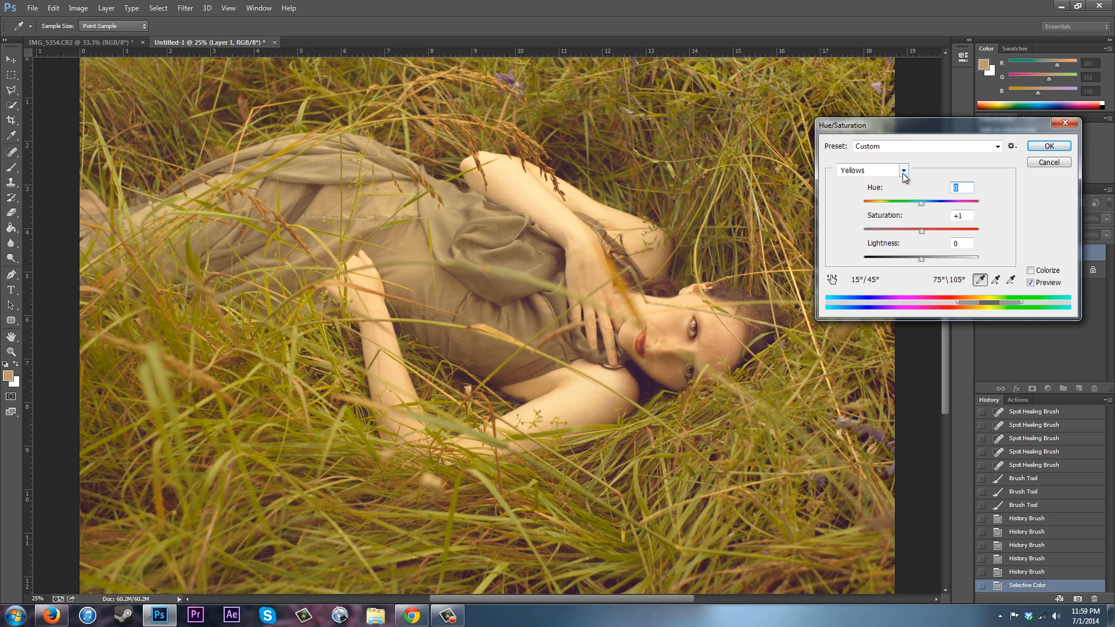
Set both the hue and the saturation of the Master range to -1 in Hue/Saturation
click(903, 170)
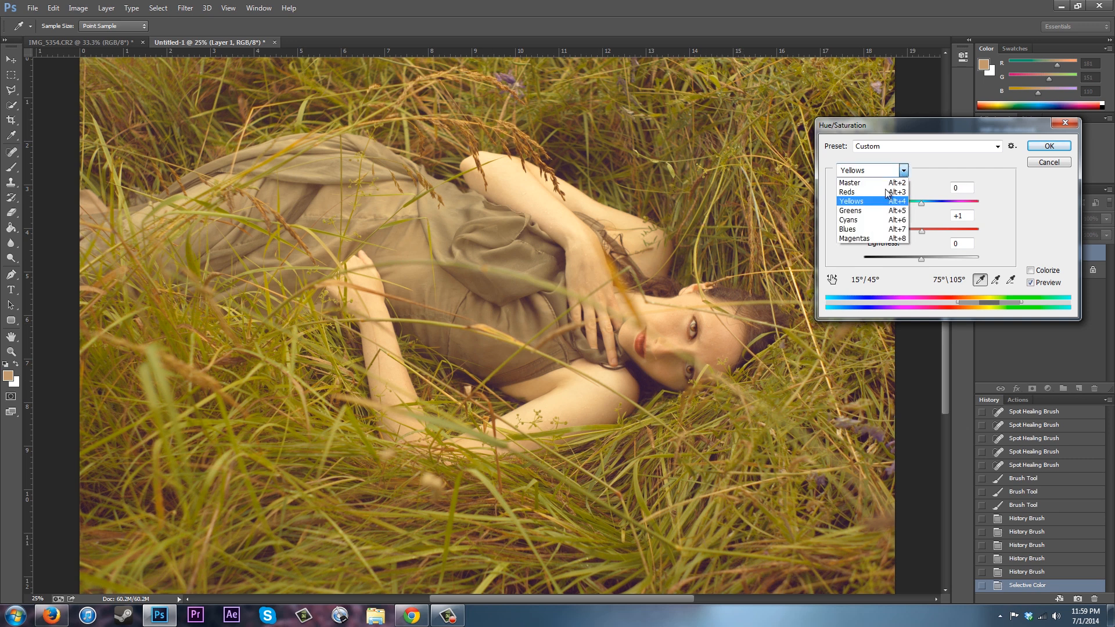
click(853, 182)
drag(920, 203, 923, 207)
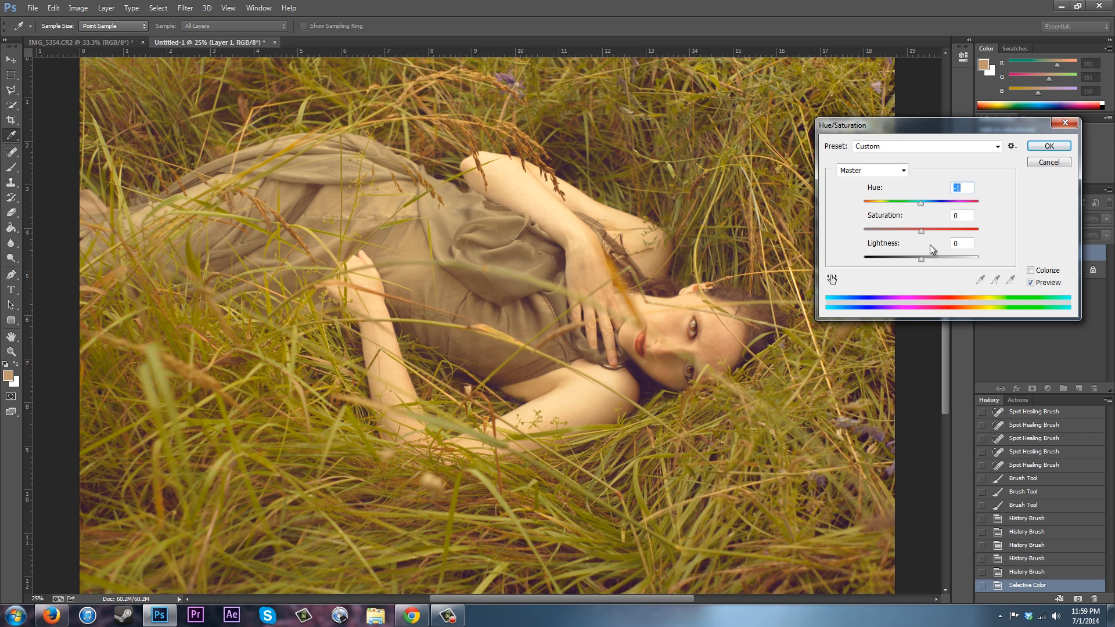
key(Tab)
drag(920, 230, 918, 229)
Compare the image with and without the Hue/Saturation preview, and apply the adjustment
click(1030, 284)
click(1030, 284)
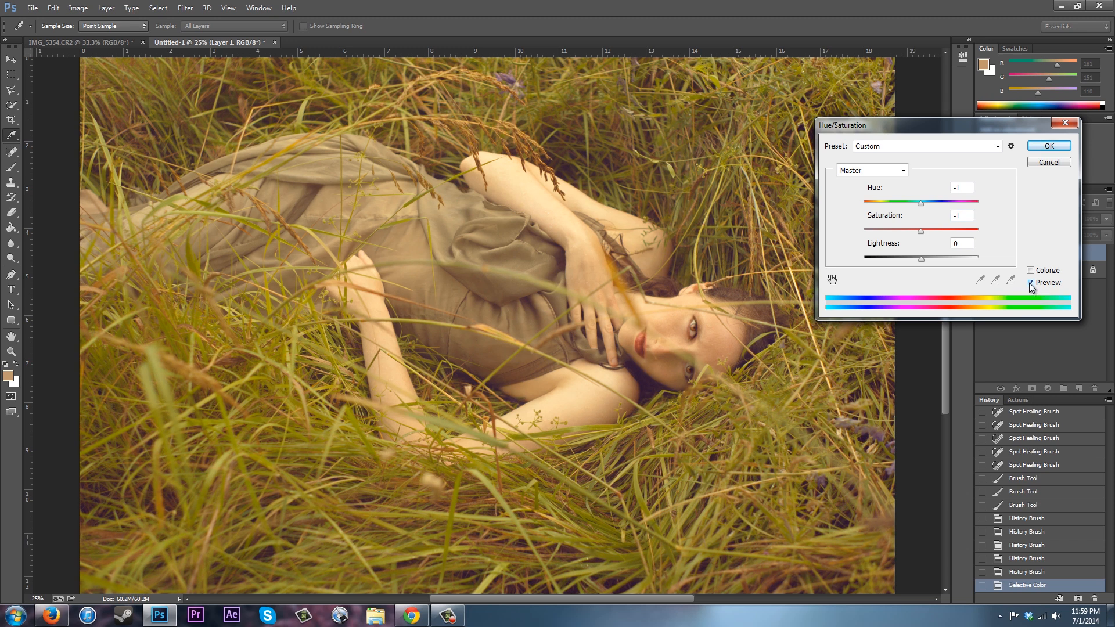
click(1054, 147)
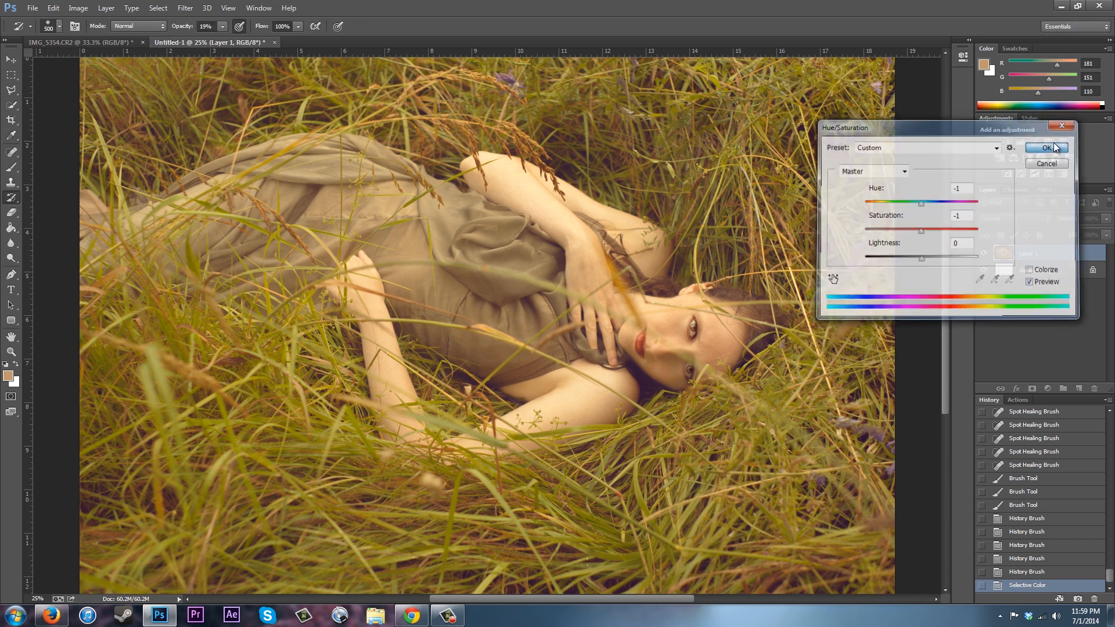
Compare the originally pasted photo with the latest Hue/Saturation state in the document's history
drag(1110, 585, 1107, 416)
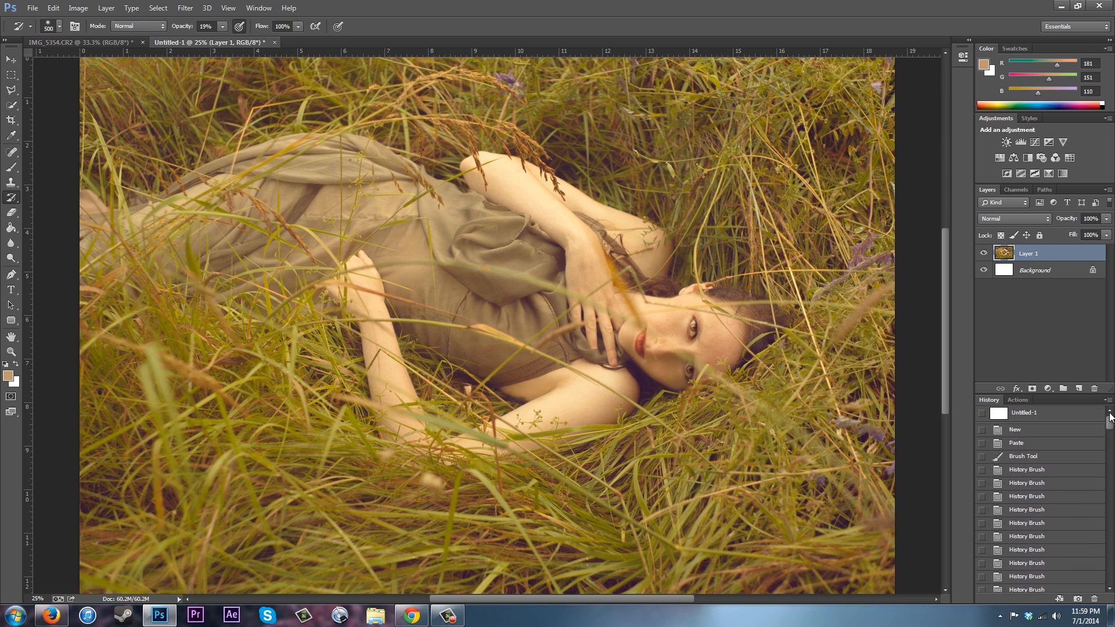
click(1023, 444)
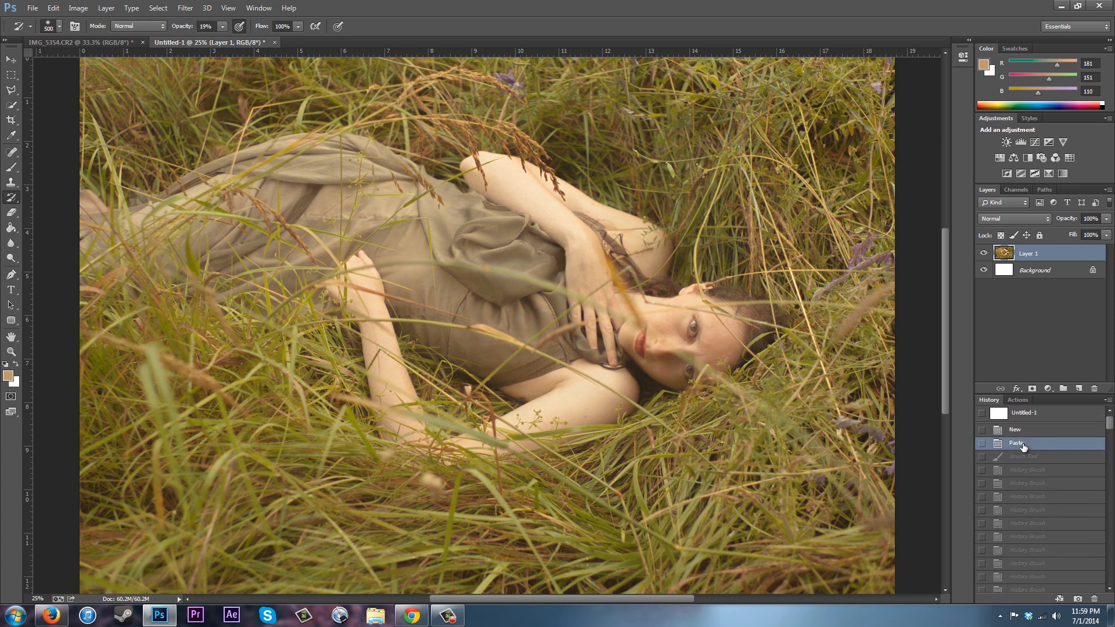
drag(1109, 421, 1111, 580)
click(1014, 586)
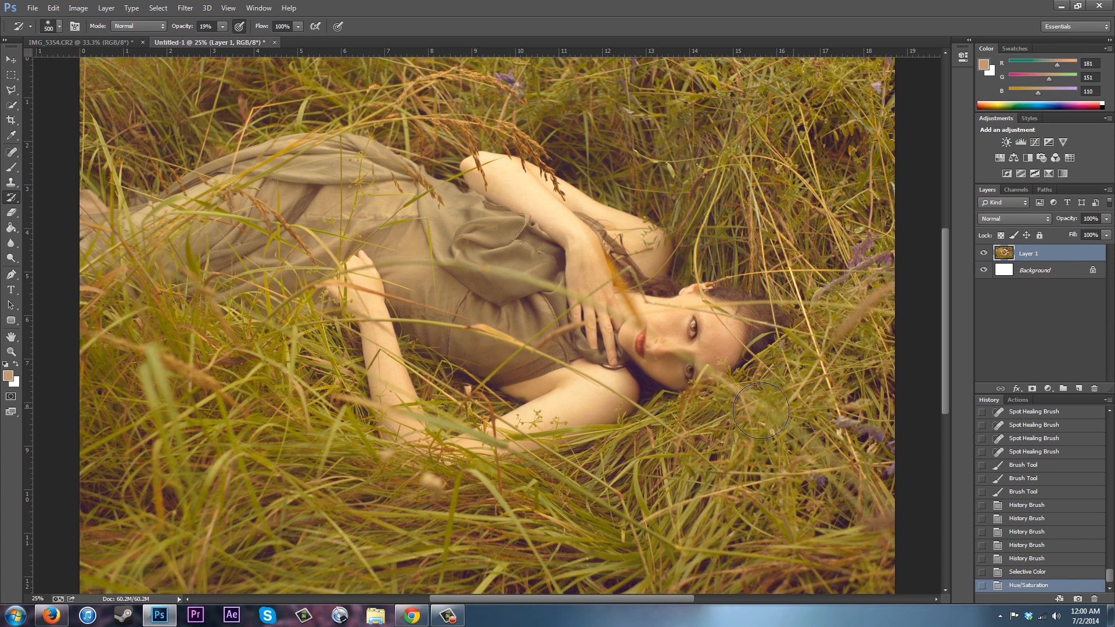
Start a Color Balance adjustment, set the Yellow–Blue level of the Highlights to -8, and compare it with the unadjusted image
click(90, 9)
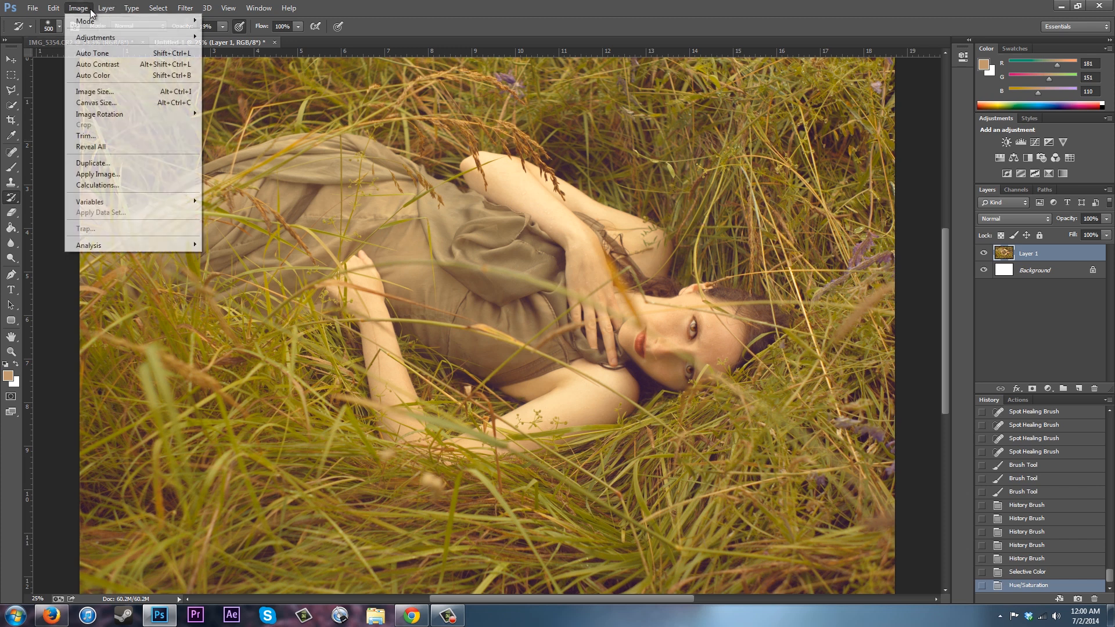
mouse_move(110, 37)
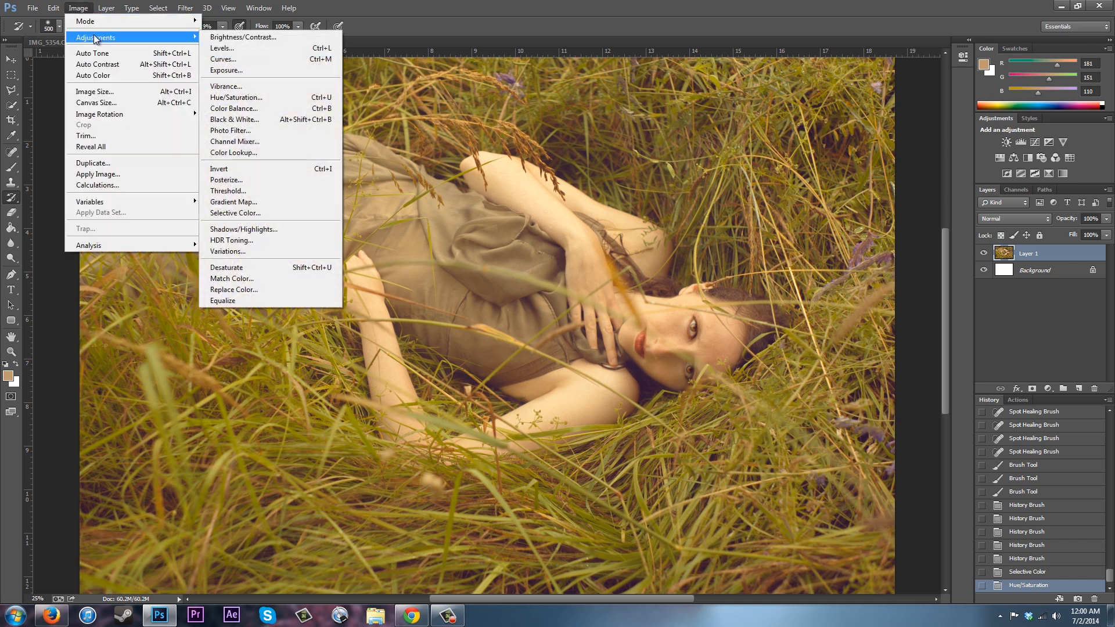
click(238, 110)
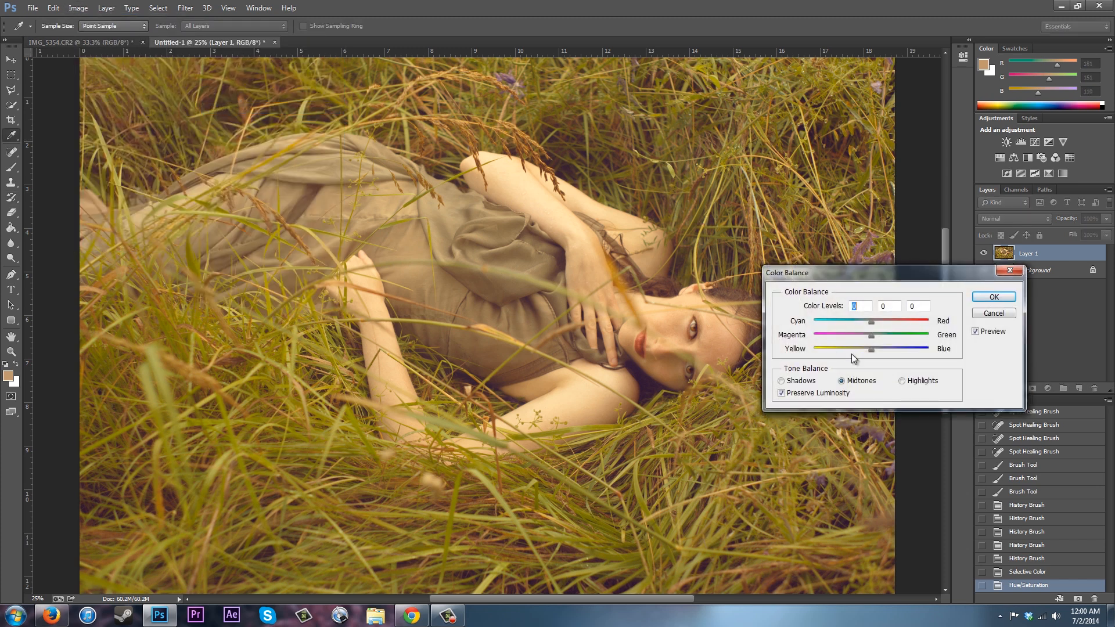
drag(908, 278, 942, 120)
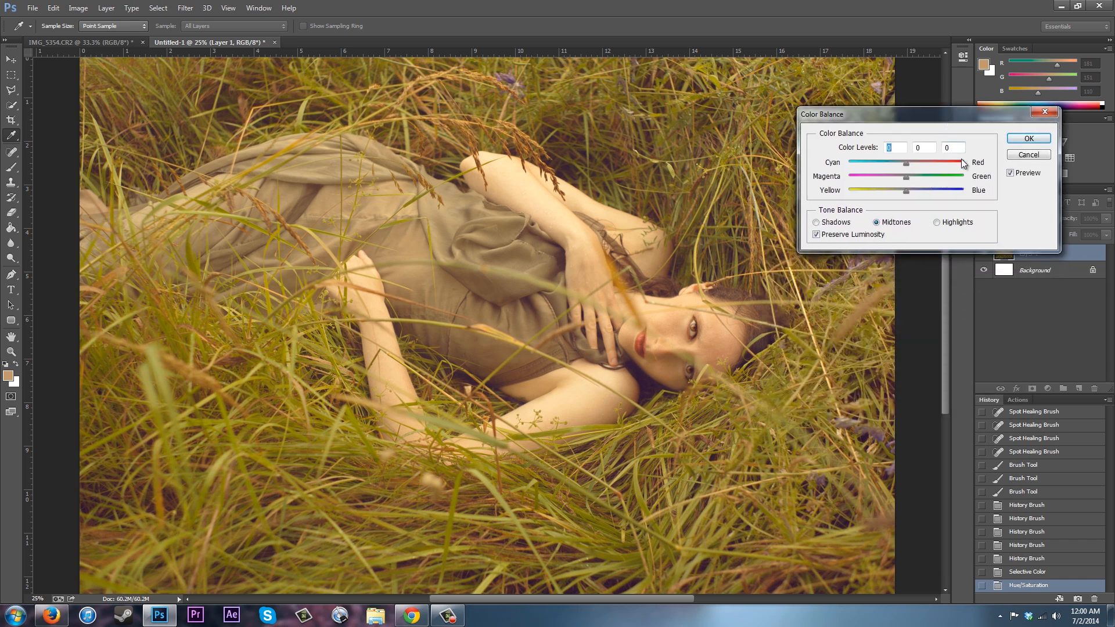
click(937, 222)
drag(906, 191, 897, 193)
click(1010, 173)
click(1009, 173)
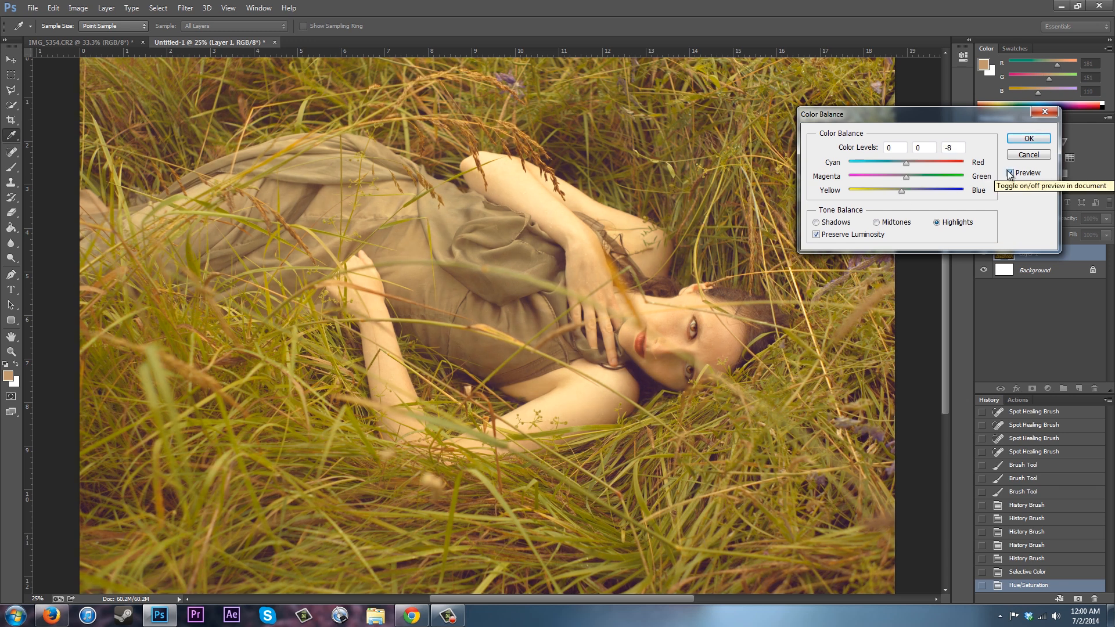
Set the Highlights' Yellow–Blue level to -3, check it against the unadjusted image, and apply the Color Balance
drag(900, 193, 905, 194)
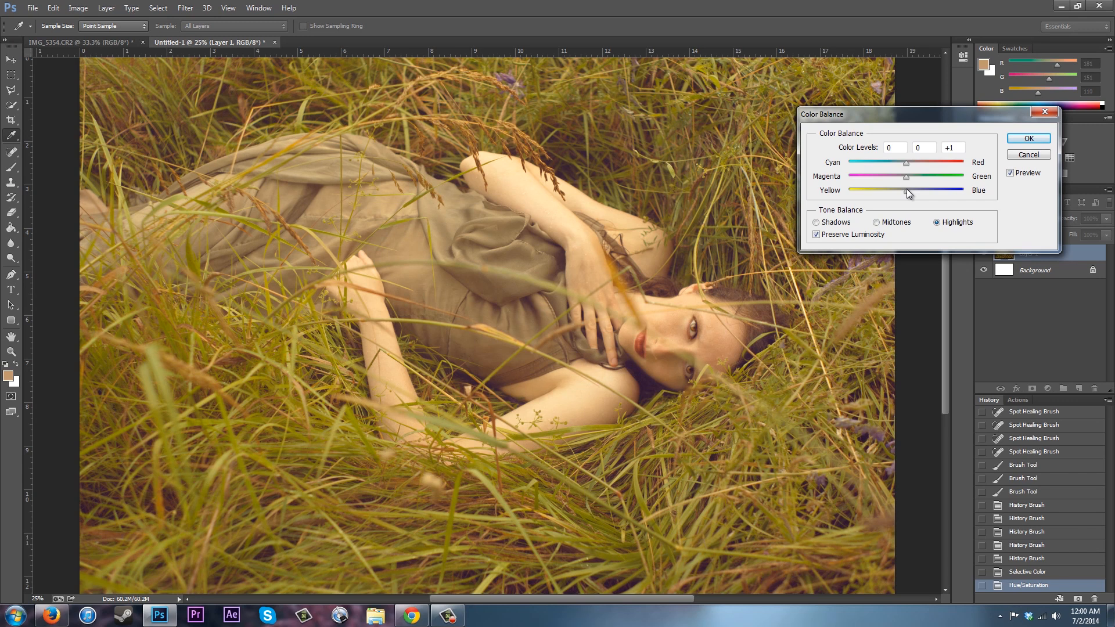
click(909, 193)
drag(904, 165, 904, 191)
click(1010, 173)
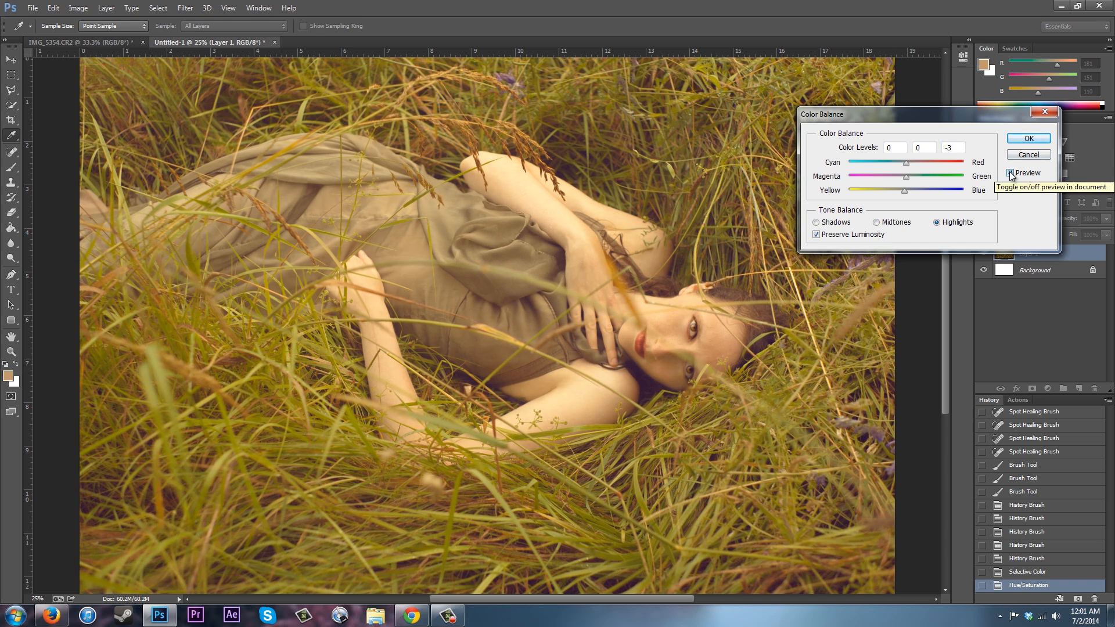
click(1010, 173)
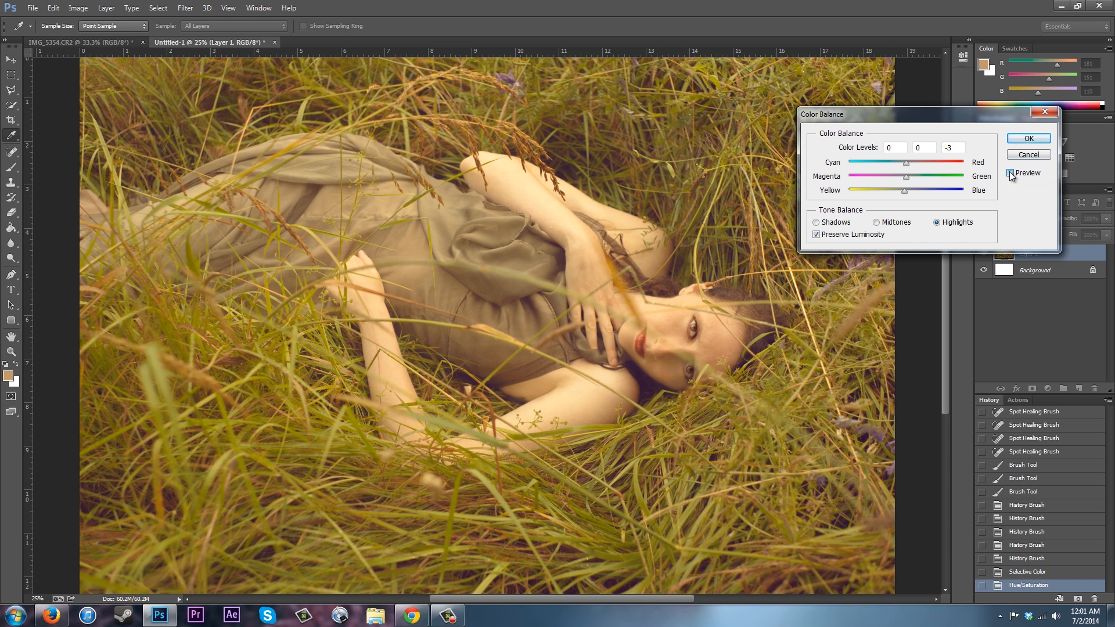
click(1028, 139)
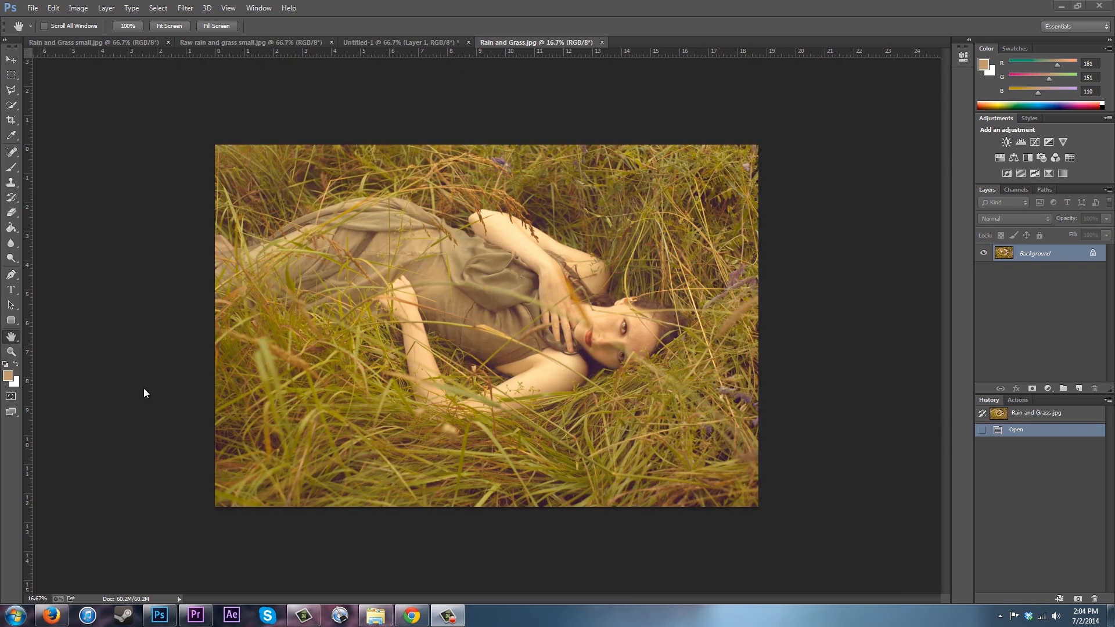
Choose the Burn tool with its range set to Highlights, and undo a small test stroke on the photo
click(14, 262)
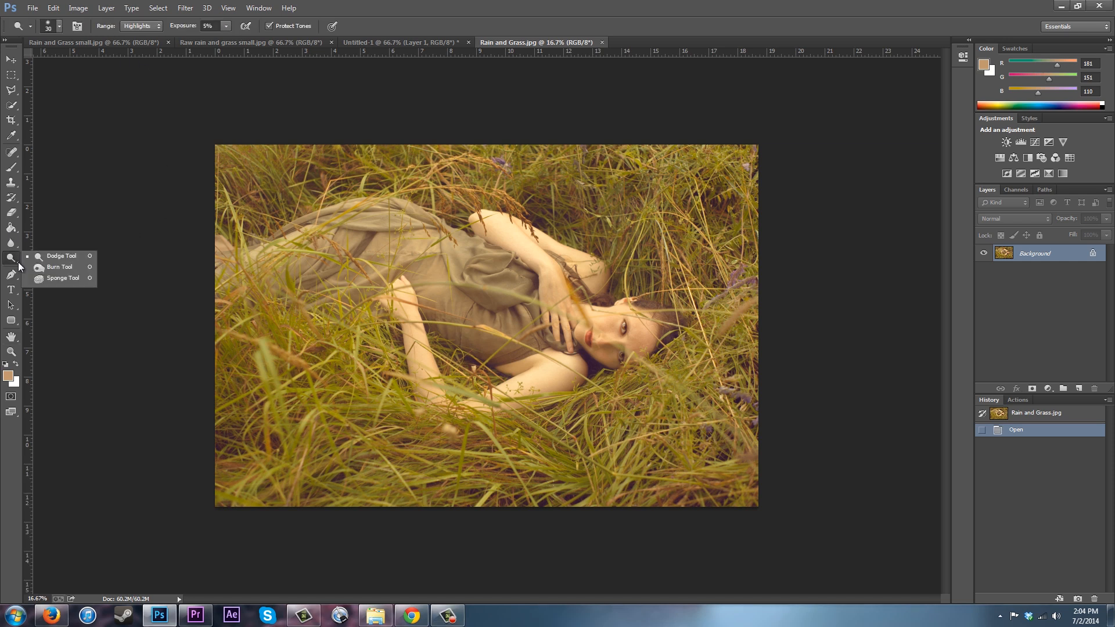
click(40, 268)
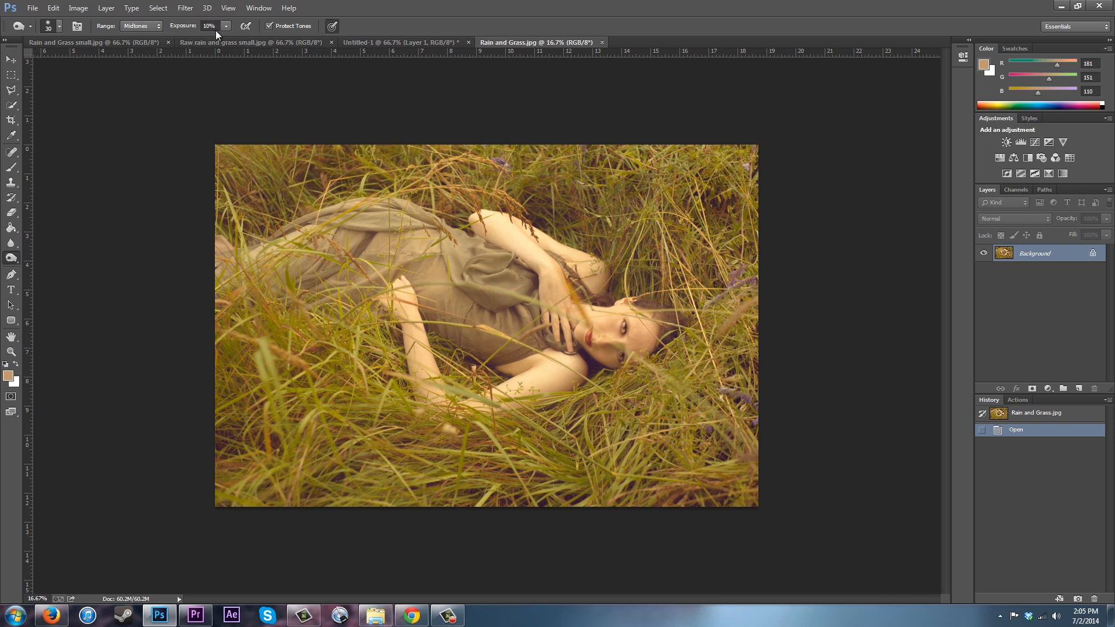
click(159, 27)
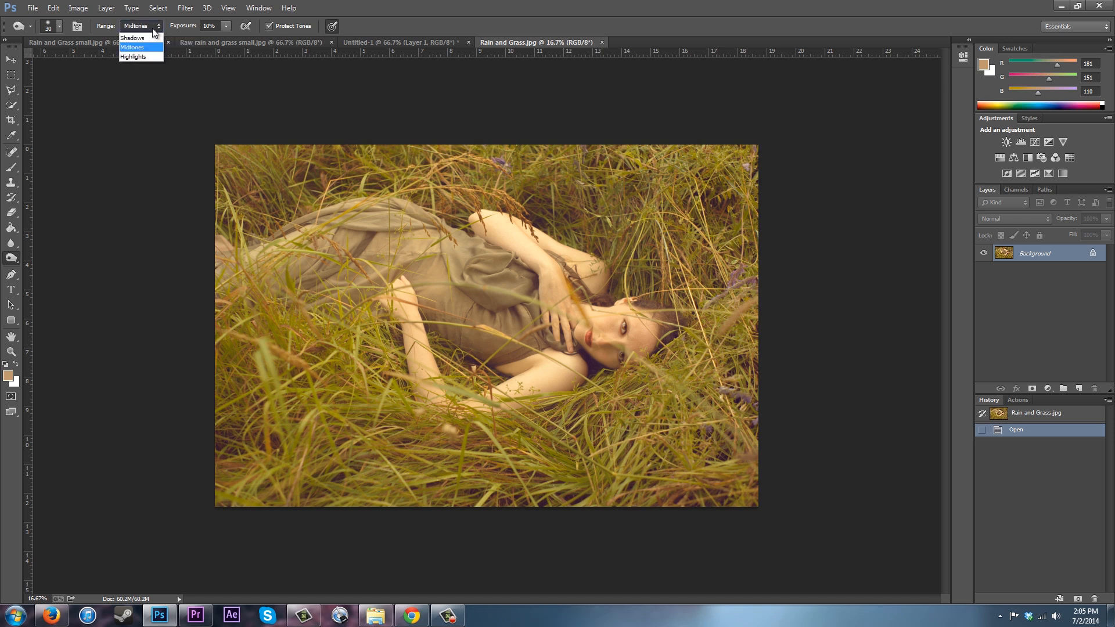
click(131, 57)
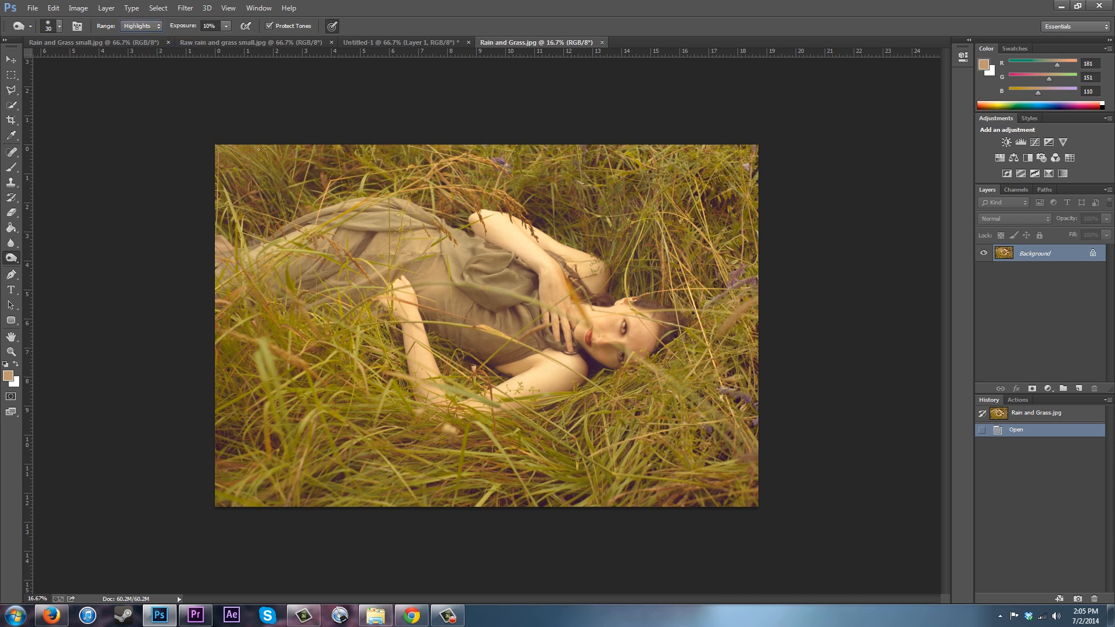
click(305, 213)
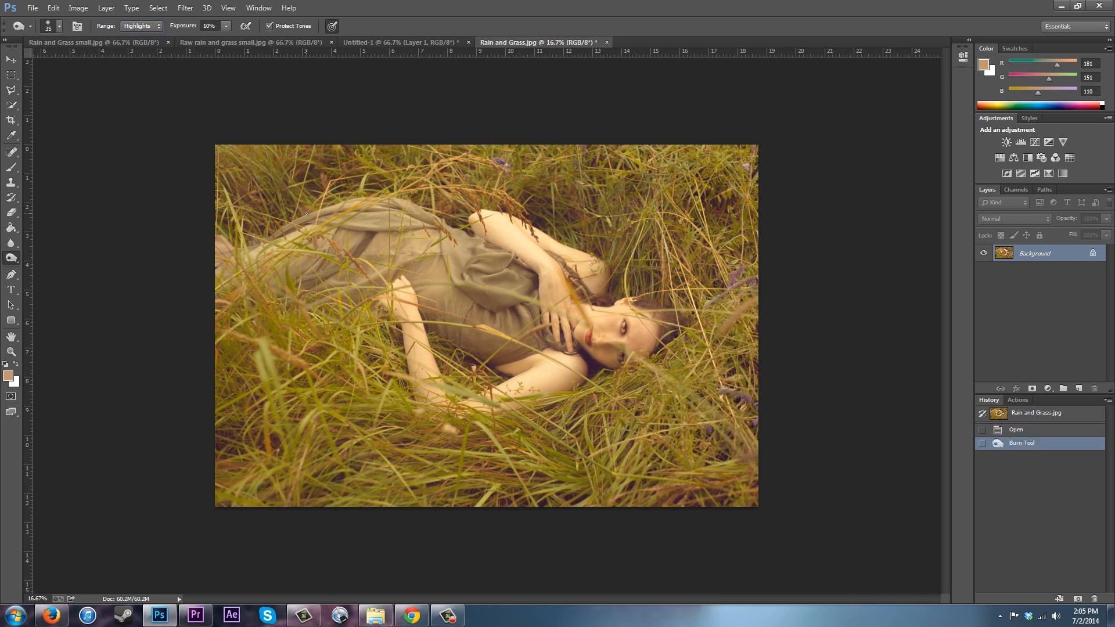
click(1043, 435)
Enlarge the Burn brush to 1400 and darken the highlights around the outer edges of the photo
key(bracketright)
key(bracketright)
key(bracketright)
key(bracketright)
key(bracketright)
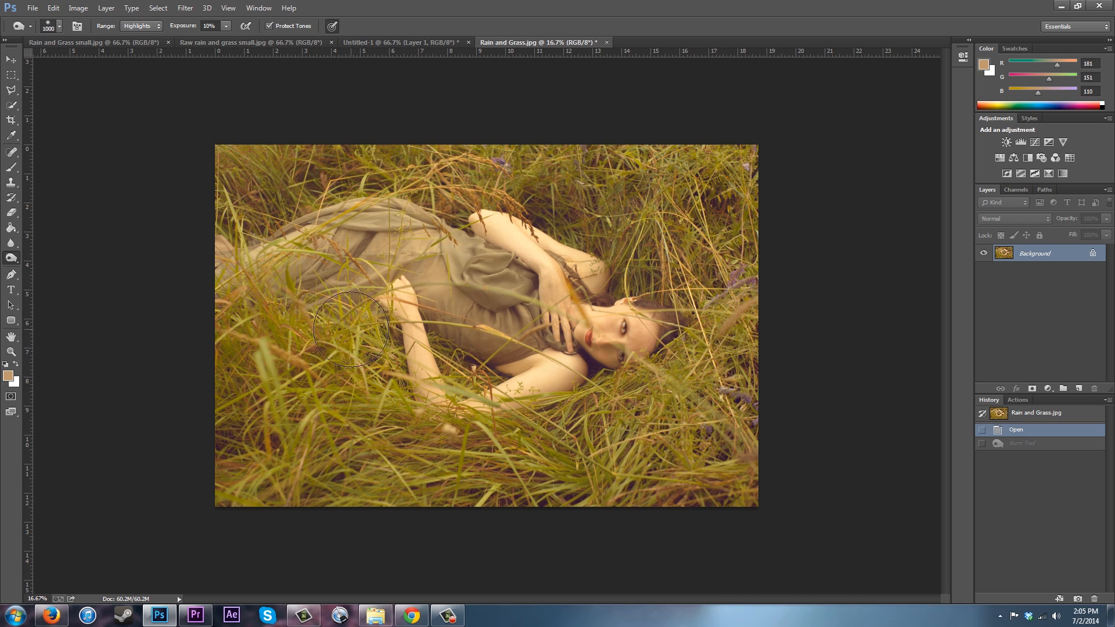
key(bracketright)
key(bracketright)
key(bracketright)
key(bracketright)
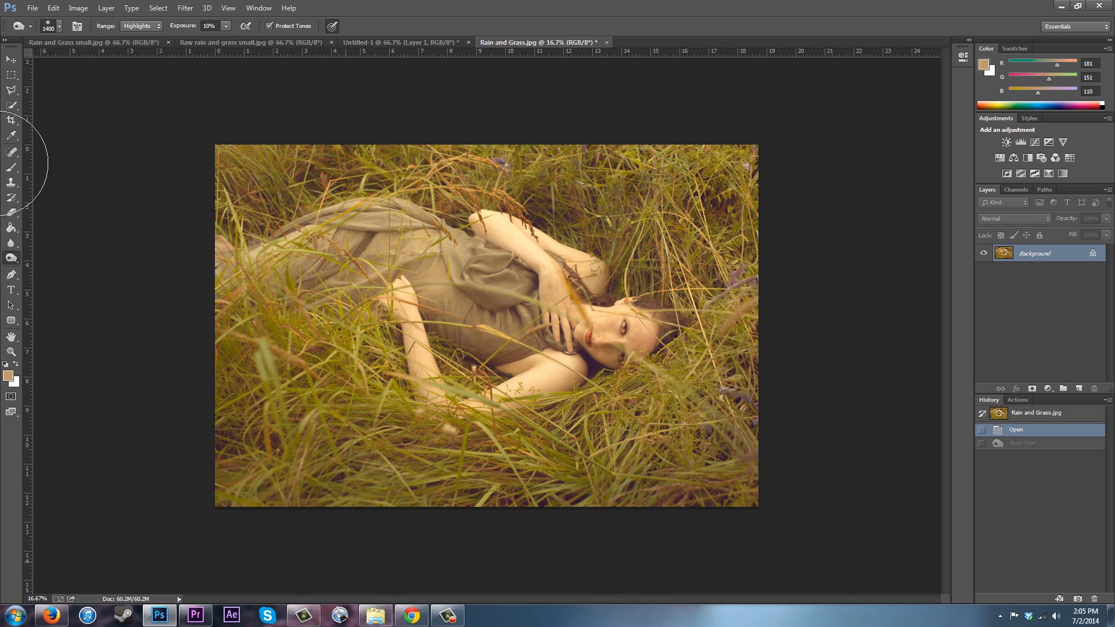
mouse_move(553, 118)
mouse_down()
mouse_move(744, 232)
mouse_move(733, 249)
mouse_up()
Switch the Burn range to Midtones and darken the grass along the photo's edges and corners
click(145, 26)
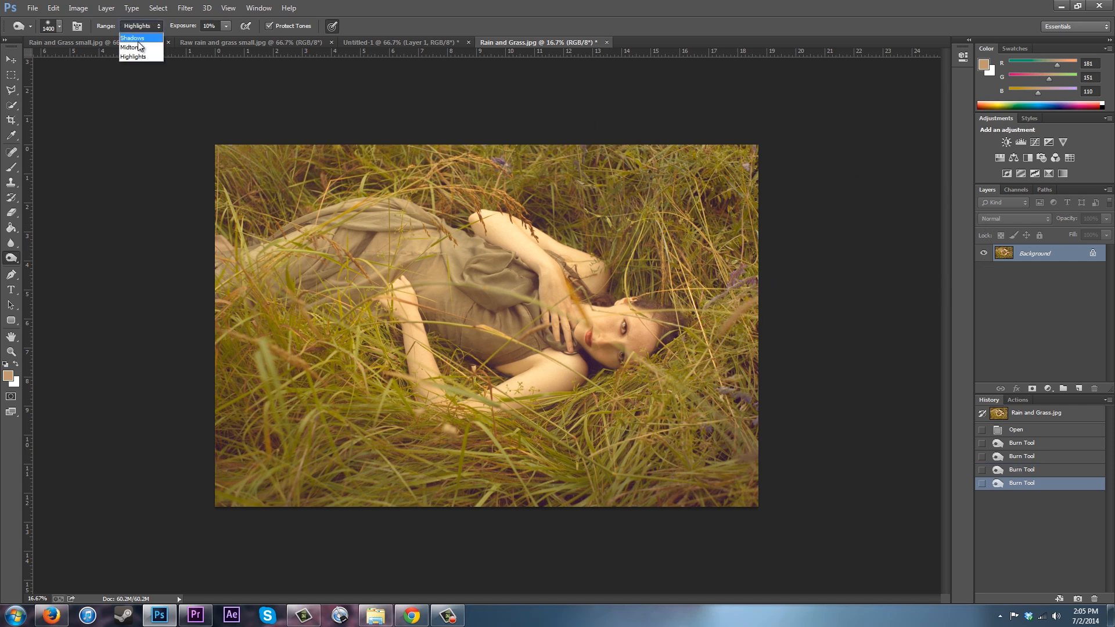
click(138, 47)
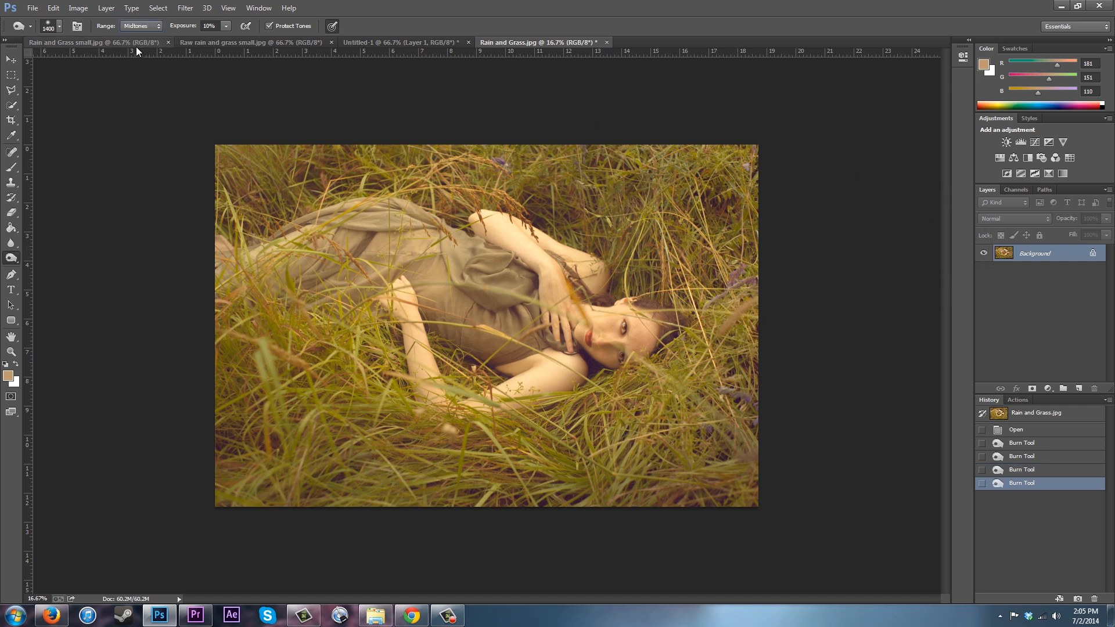
mouse_move(245, 482)
mouse_down()
mouse_move(621, 614)
mouse_move(861, 280)
mouse_up()
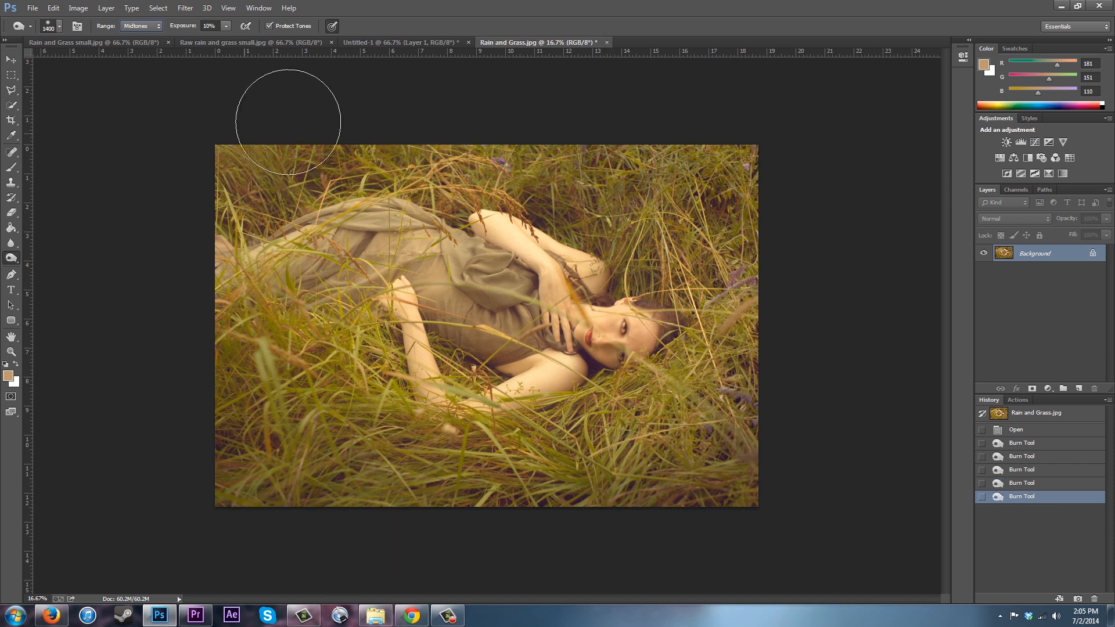
mouse_move(431, 148)
mouse_down()
mouse_move(728, 256)
mouse_move(869, 434)
mouse_up()
mouse_move(299, 197)
mouse_down()
mouse_move(322, 296)
mouse_move(464, 226)
mouse_move(473, 192)
mouse_up()
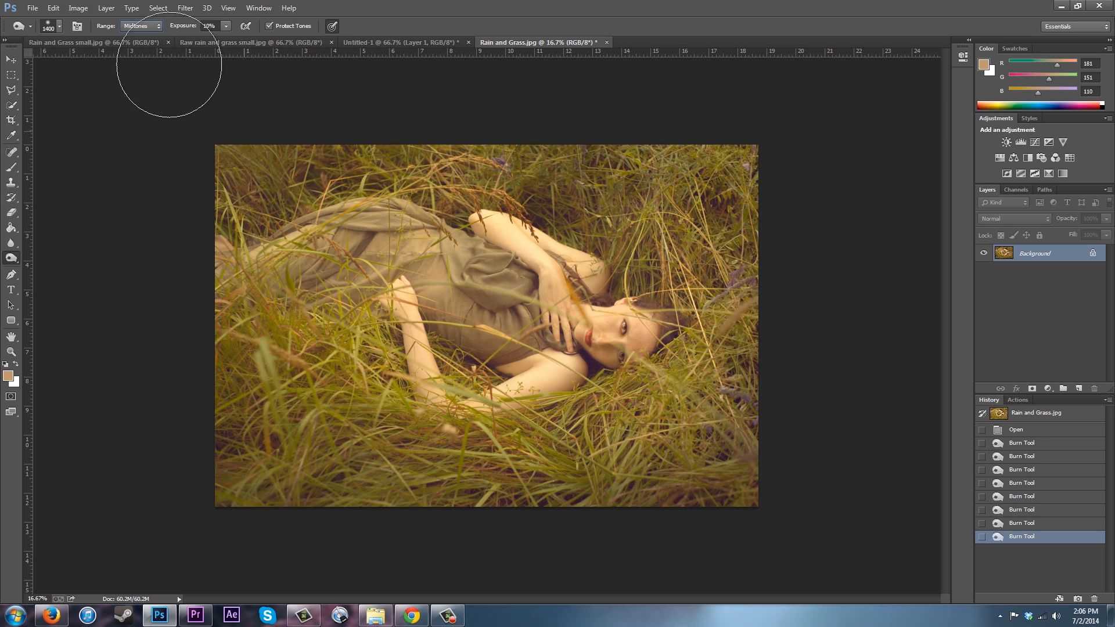
Switch the Burn range to Shadows, darken the photo's edges, and compare the result with the opened image
click(139, 27)
click(139, 36)
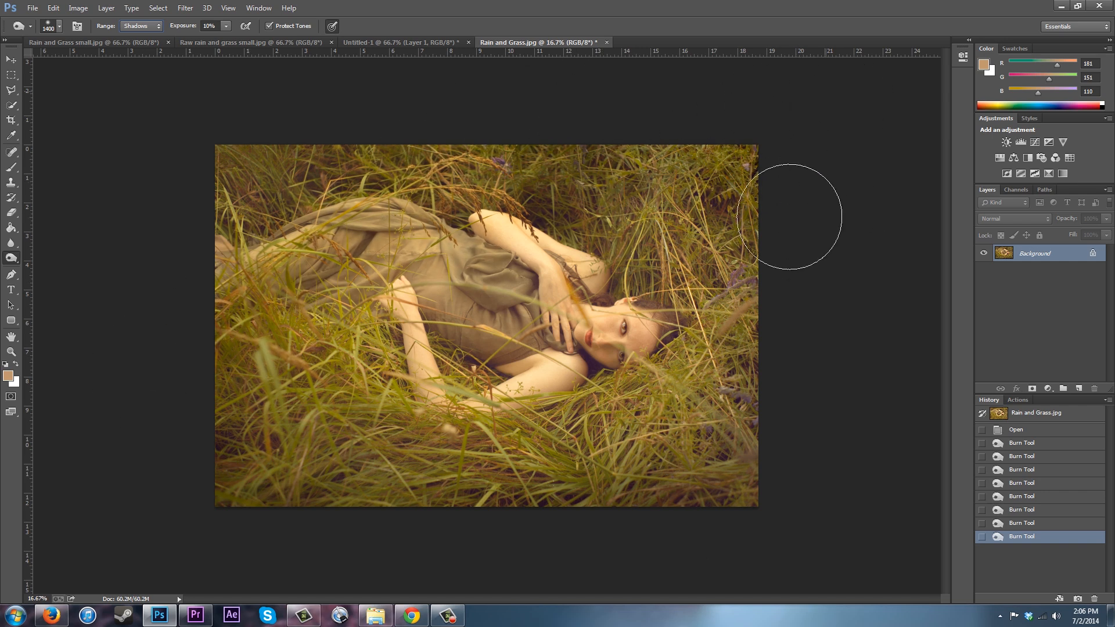
drag(150, 515, 125, 518)
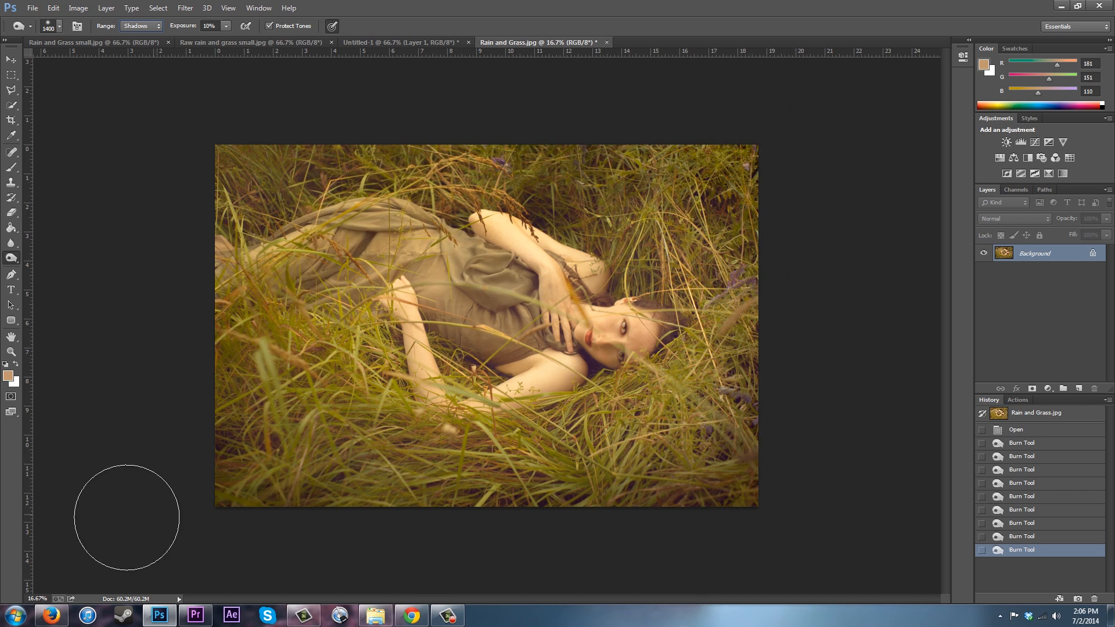
click(1034, 413)
click(1021, 557)
Burn the shadows further in the photo's corners and along its upper edge to strengthen the vignette
mouse_move(611, 270)
mouse_down()
mouse_move(590, 282)
mouse_move(687, 357)
mouse_up()
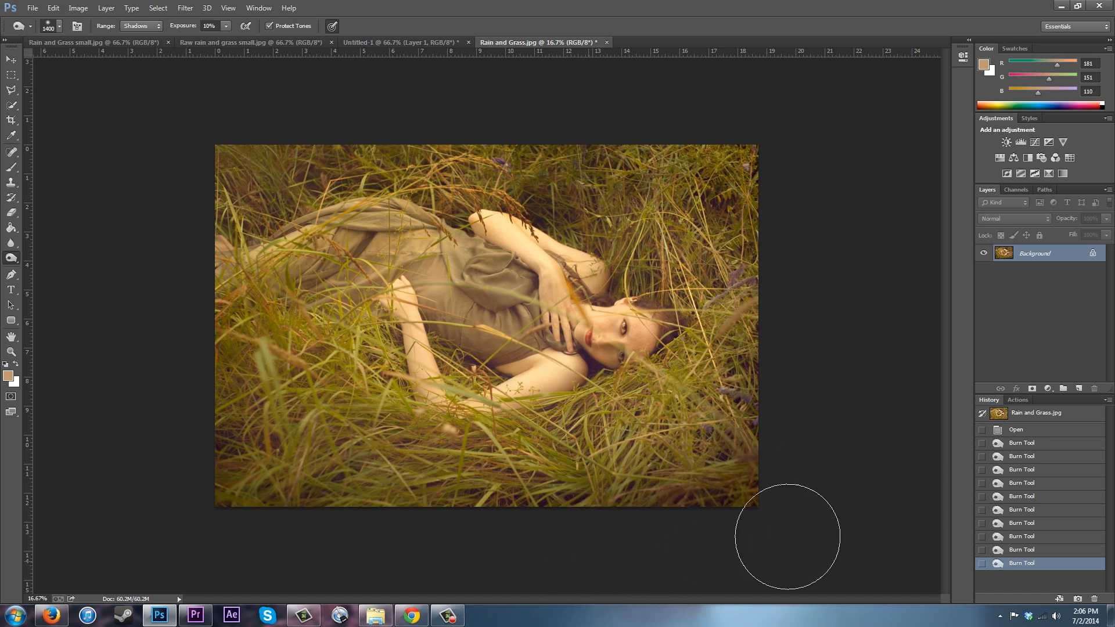
click(922, 343)
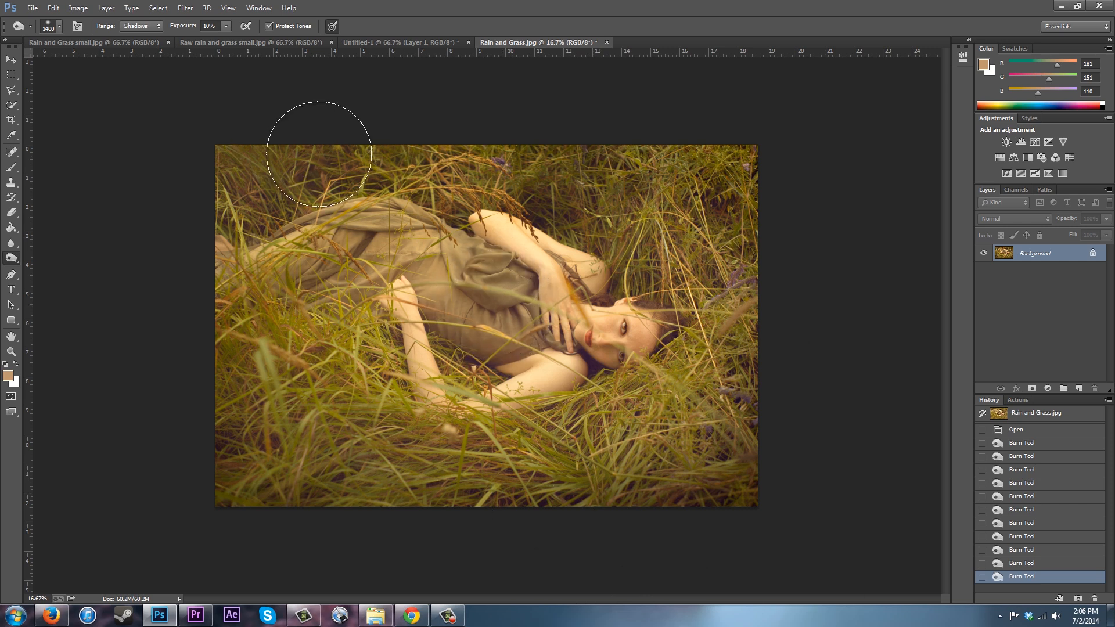
click(318, 141)
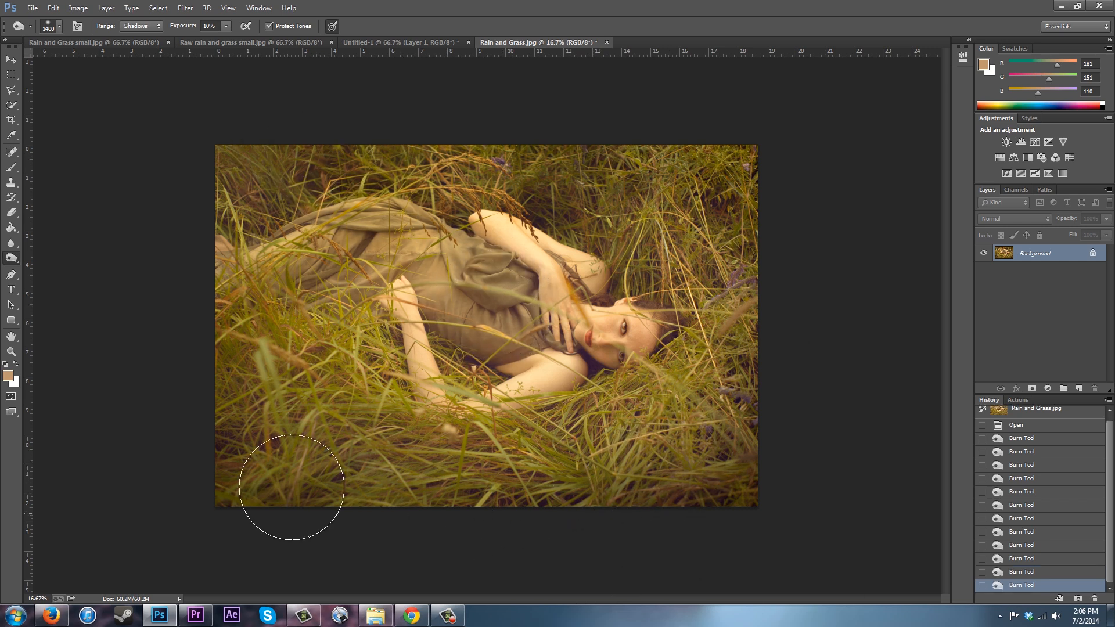
drag(155, 453, 79, 442)
mouse_move(535, 119)
mouse_down()
mouse_move(678, 219)
mouse_move(797, 151)
mouse_up()
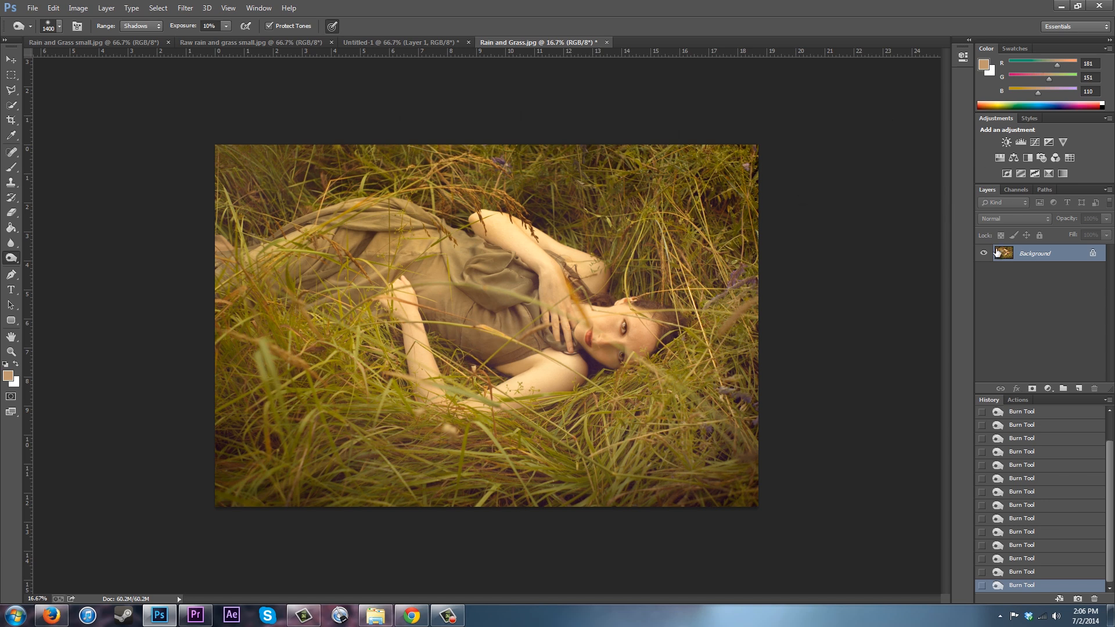
Compare the burned vignette with the originally opened photo twice in the history, returning to the latest Burn state each time
drag(1112, 495, 1107, 470)
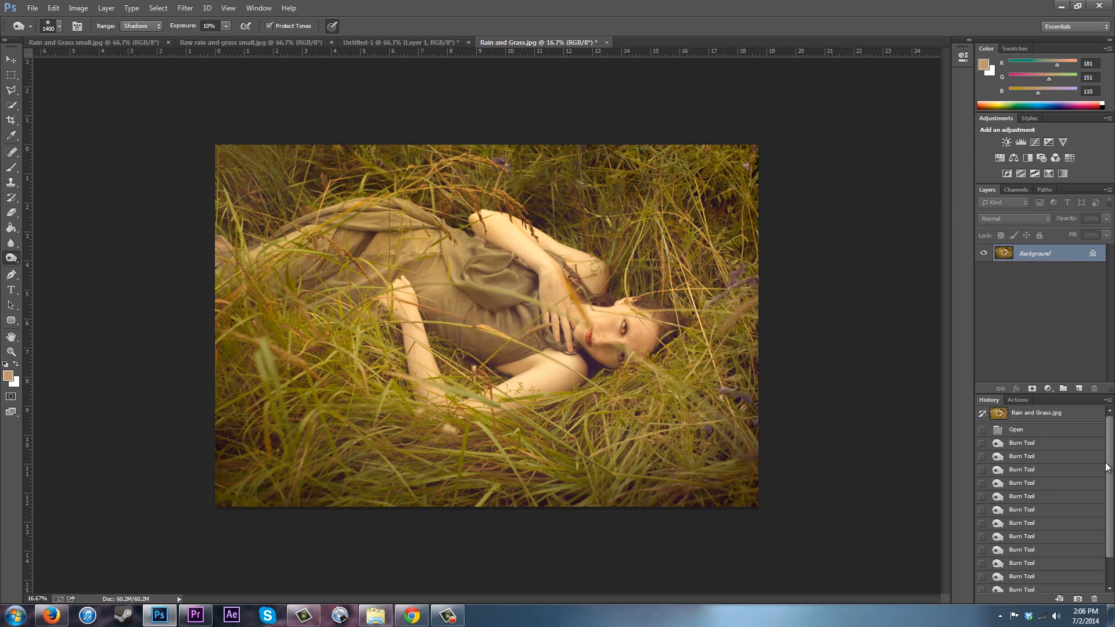
click(1062, 413)
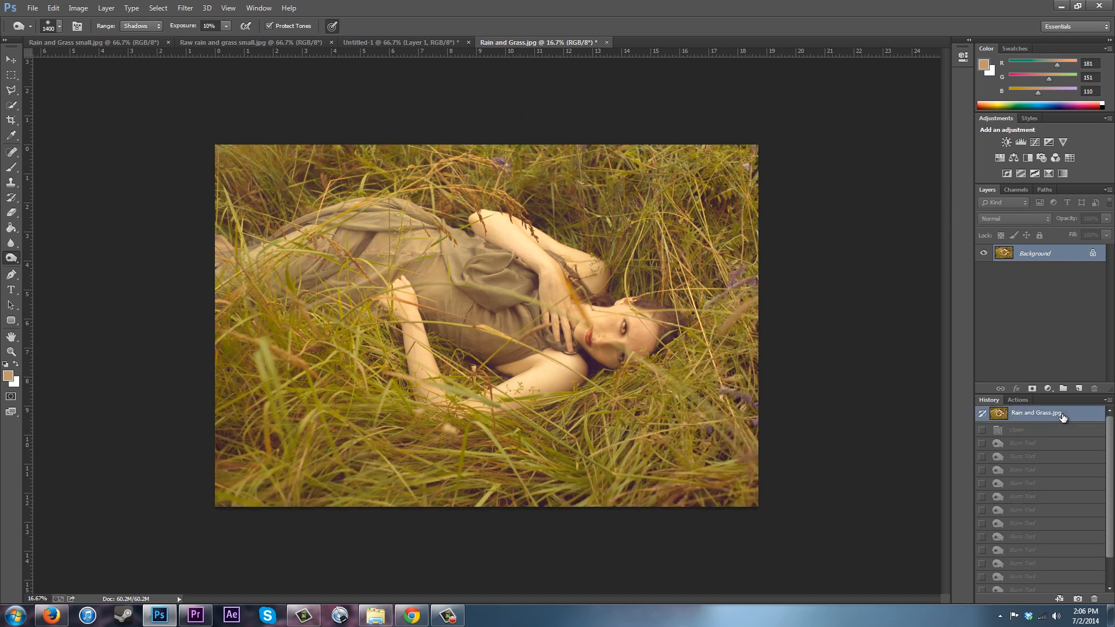
drag(1111, 427, 1111, 516)
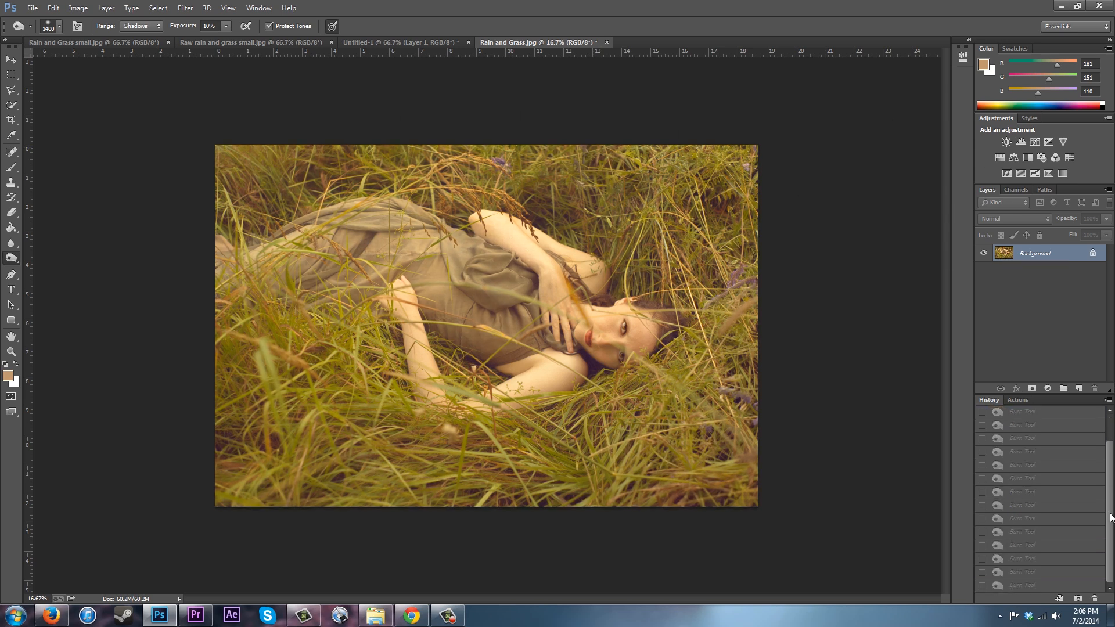
click(1017, 586)
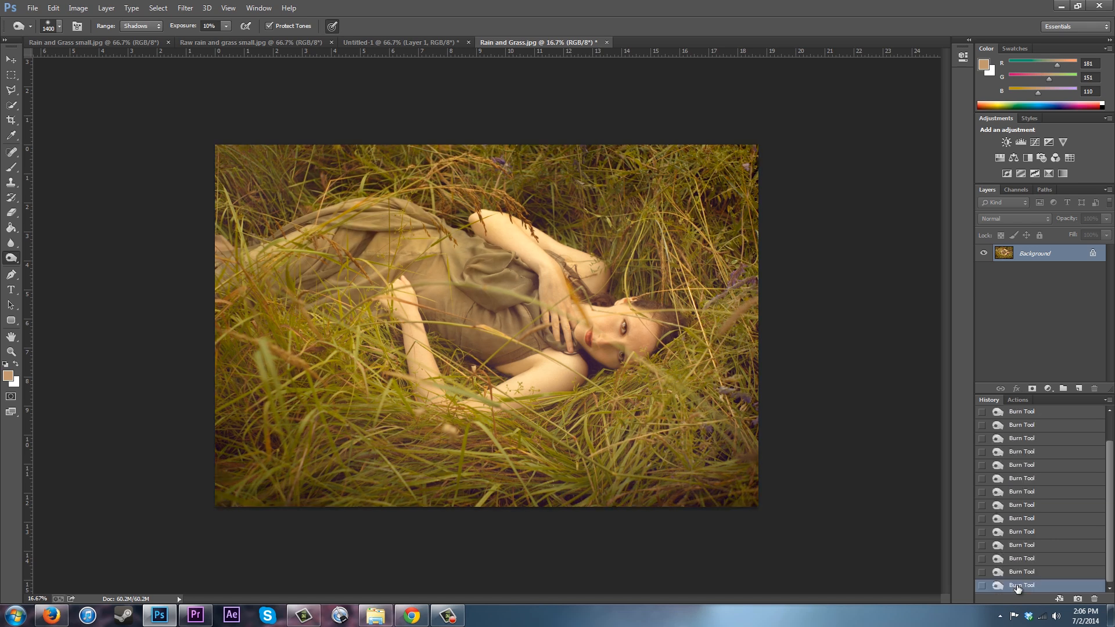
drag(1111, 544, 1112, 460)
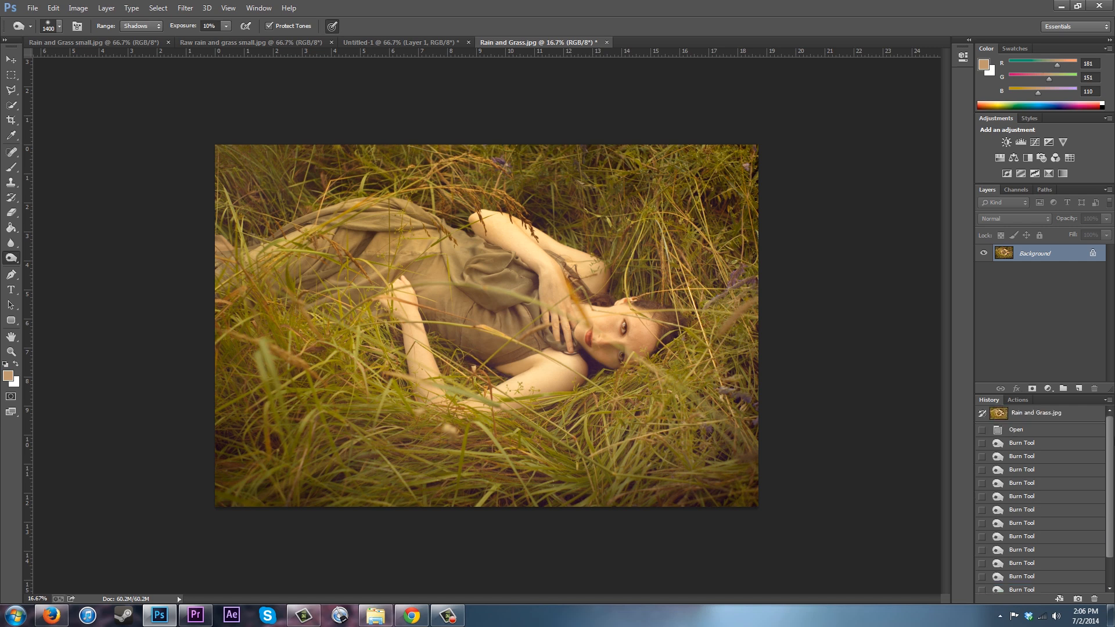
click(1043, 413)
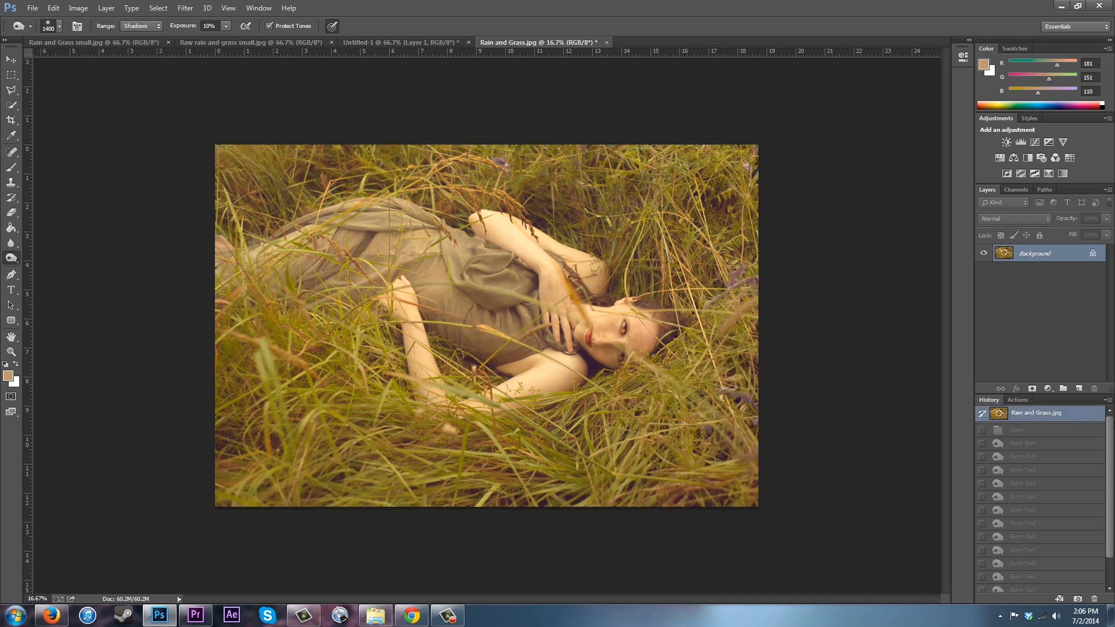
scroll(1099, 559, down, 3)
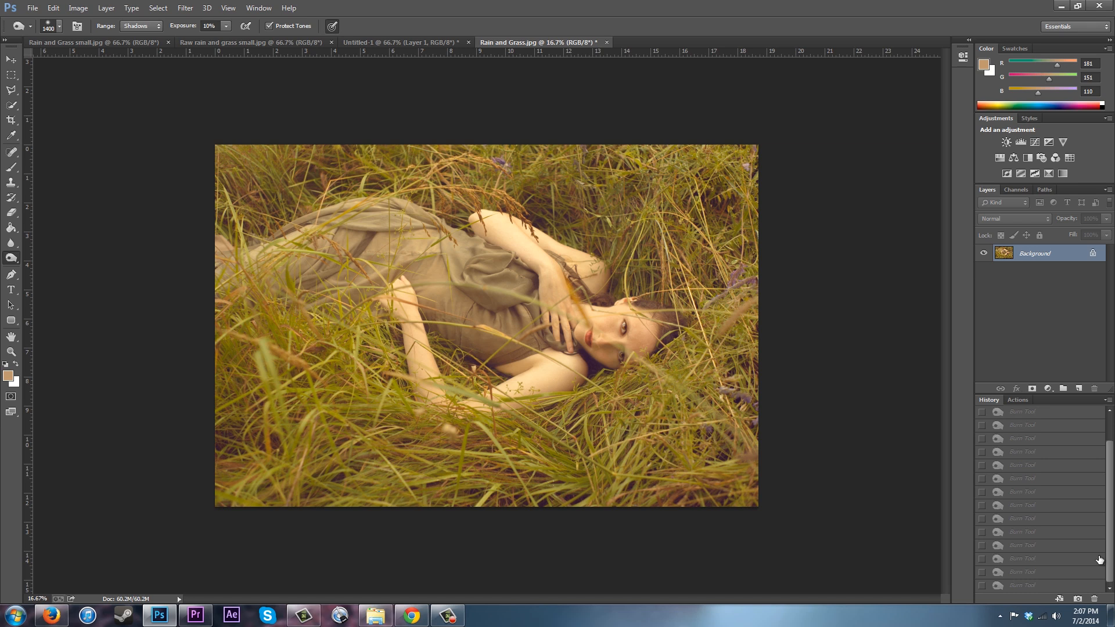
click(1040, 586)
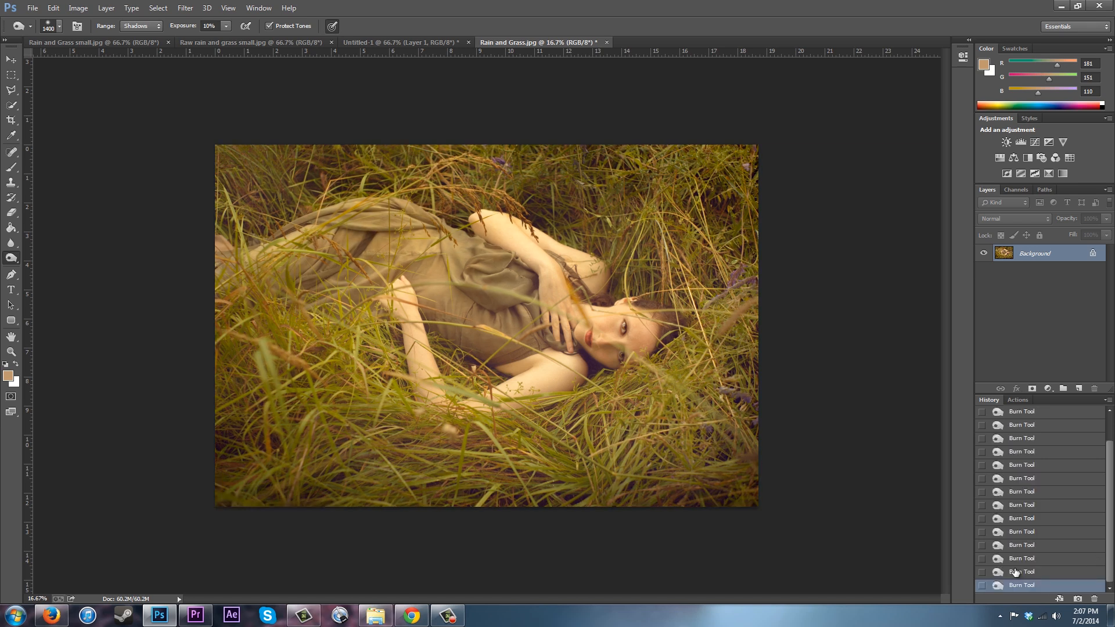